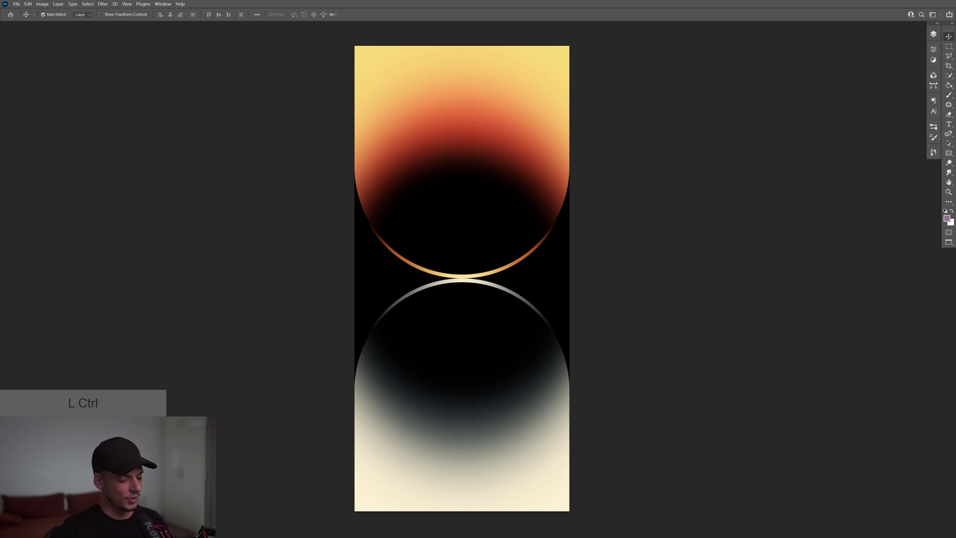
- Start a new Photoshop document with Ctrl+N to bring up the New Document settings
{"action": "key", "text": "ctrl+n"}
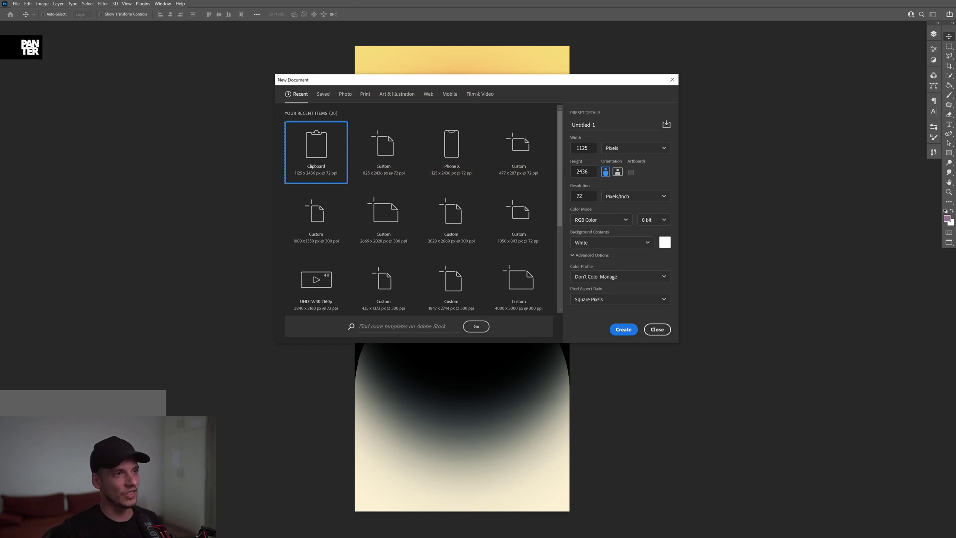
- Create a 1125×2436 px portrait document from the iPhone X mobile preset with Artboards off
{"action": "left_click", "coordinate": [449, 95]}
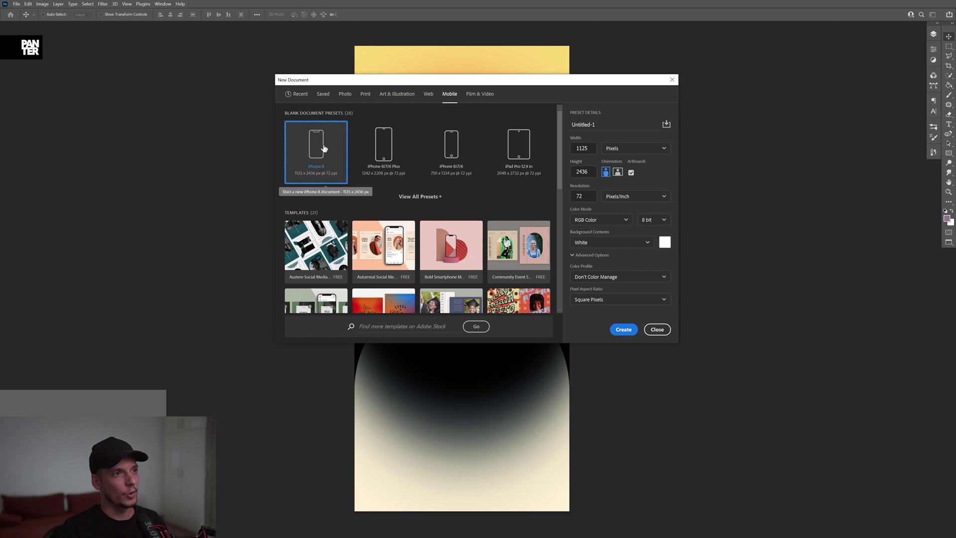
{"action": "left_click", "coordinate": [630, 172]}
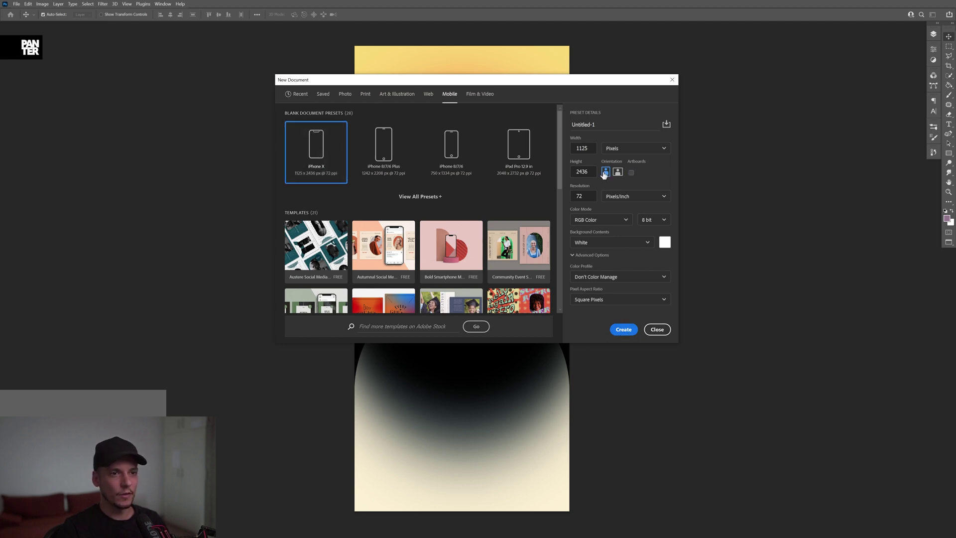
{"action": "left_click", "coordinate": [622, 330]}
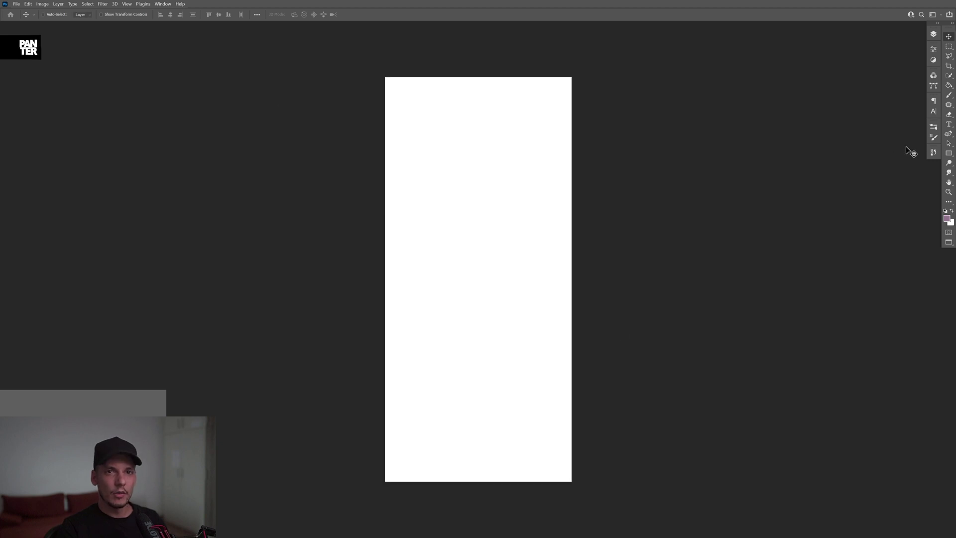
- Draw a dark grey #3d3d3d circle with the Ellipse Tool
{"action": "left_click", "coordinate": [948, 153]}
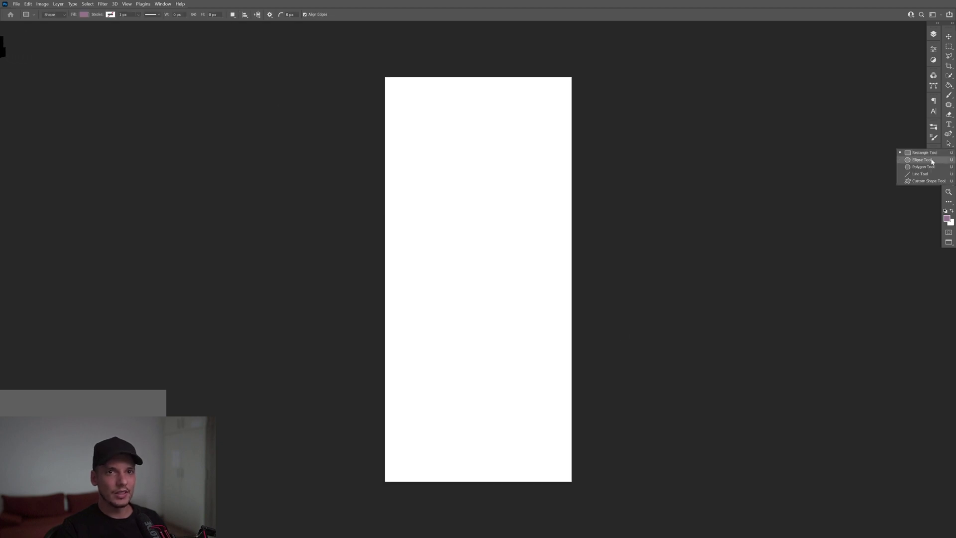
{"action": "left_click", "coordinate": [931, 160]}
{"action": "left_click", "coordinate": [947, 218]}
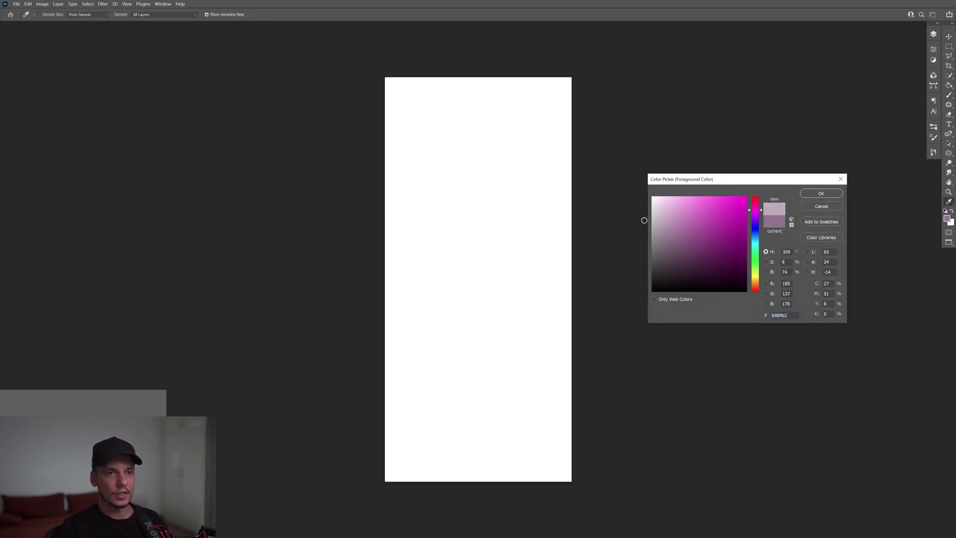
{"action": "left_click", "coordinate": [820, 193]}
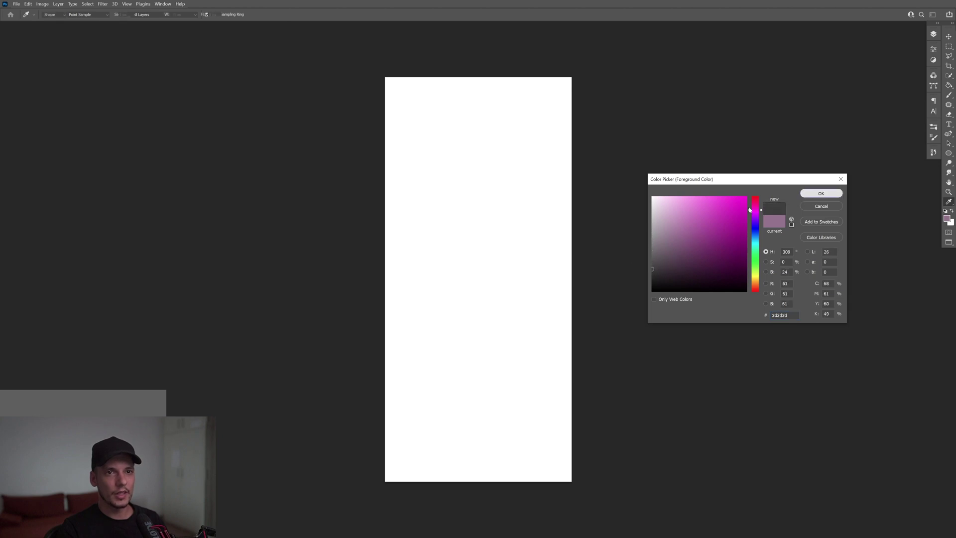
{"action": "left_click_drag", "start_coordinate": [405, 165], "coordinate": [561, 342]}
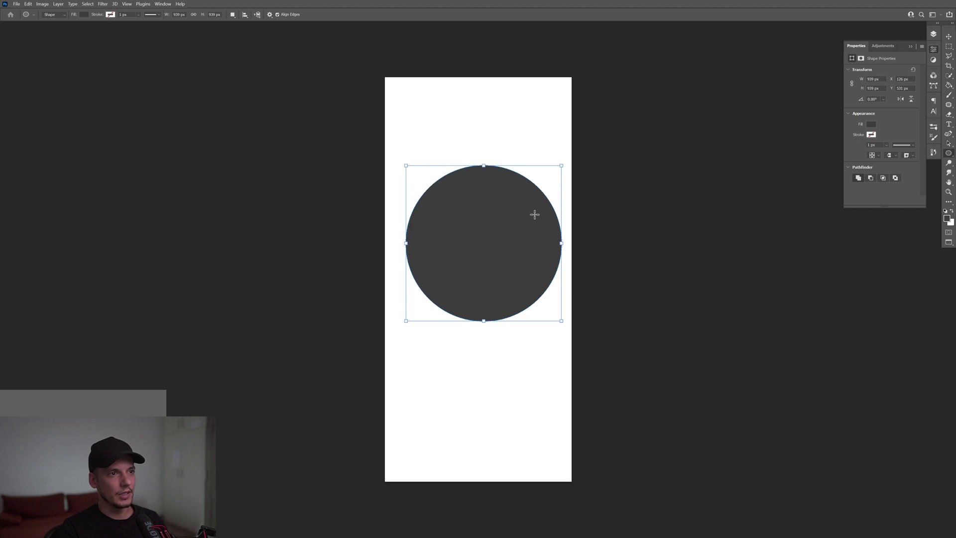
- Centre the circle horizontally and scale it up to the full canvas width (about 1128 px)
{"action": "key", "text": "v"}
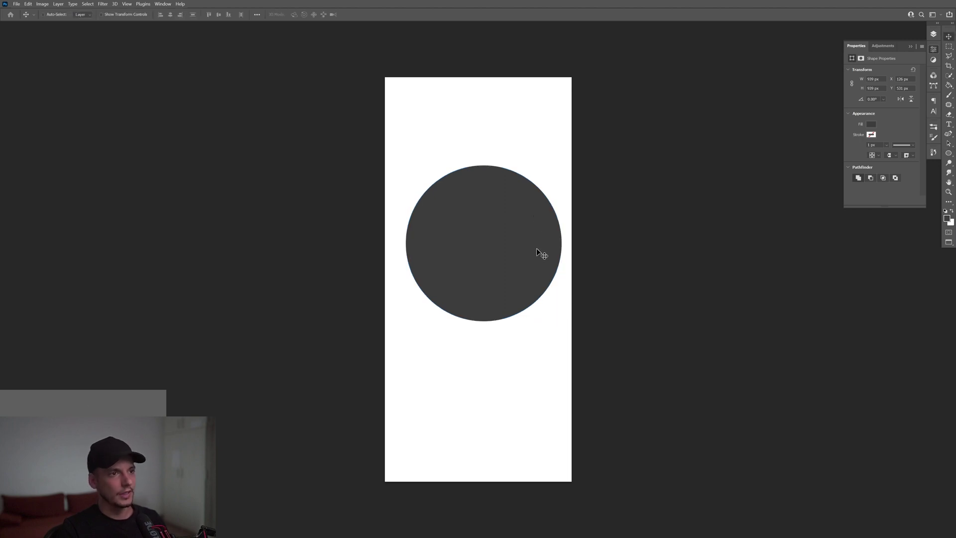
{"action": "left_click_drag", "start_coordinate": [536, 248], "coordinate": [528, 252]}
{"action": "key", "text": "ctrl+t"}
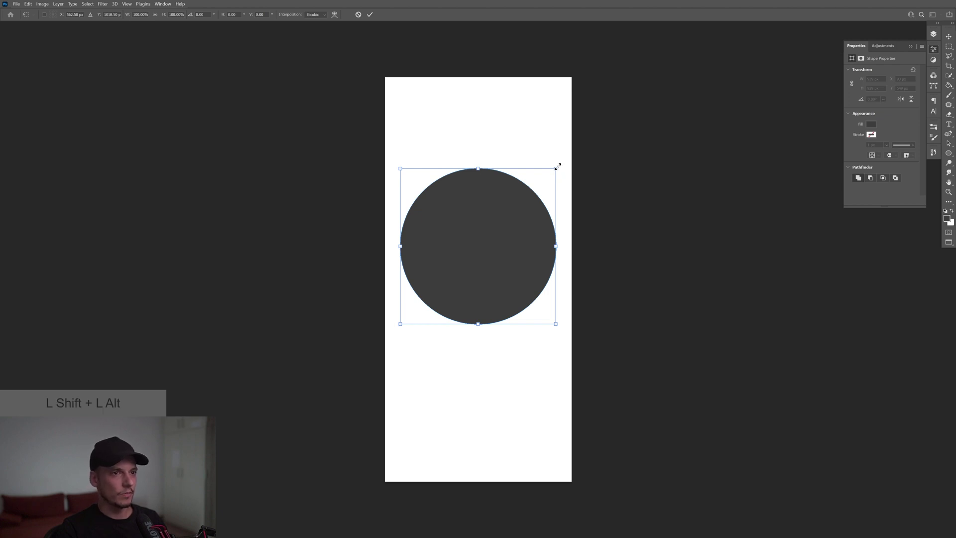
{"action": "left_click_drag", "start_coordinate": [556, 168], "coordinate": [571, 151]}
{"action": "key", "text": "Return"}
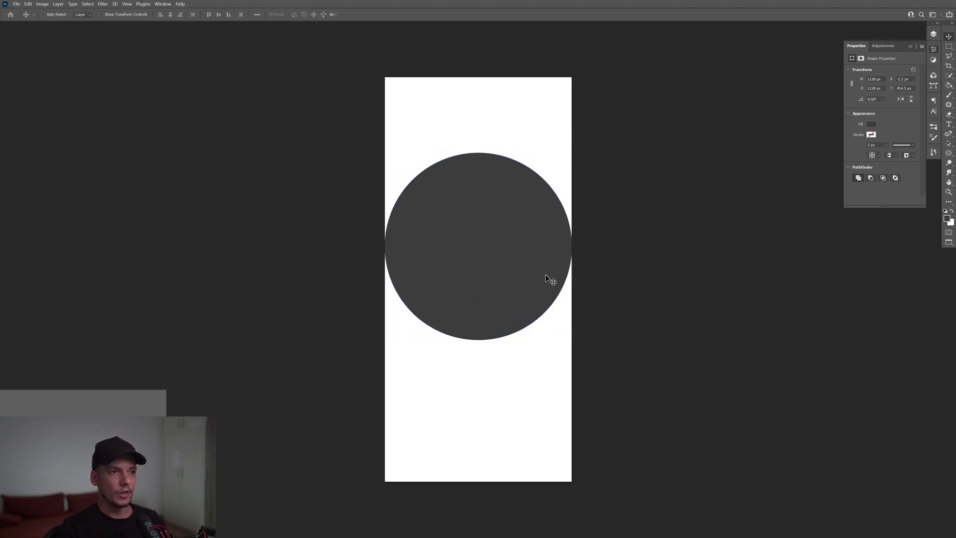
- Draw a slice covering the whole canvas with the Slice Tool
{"action": "left_click", "coordinate": [920, 47]}
{"action": "left_click", "coordinate": [949, 66]}
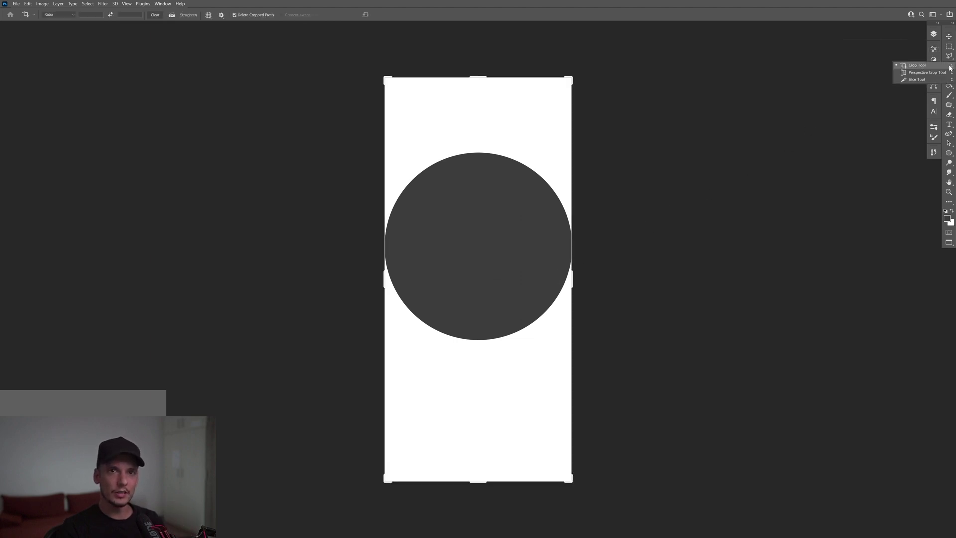
{"action": "left_click", "coordinate": [919, 81]}
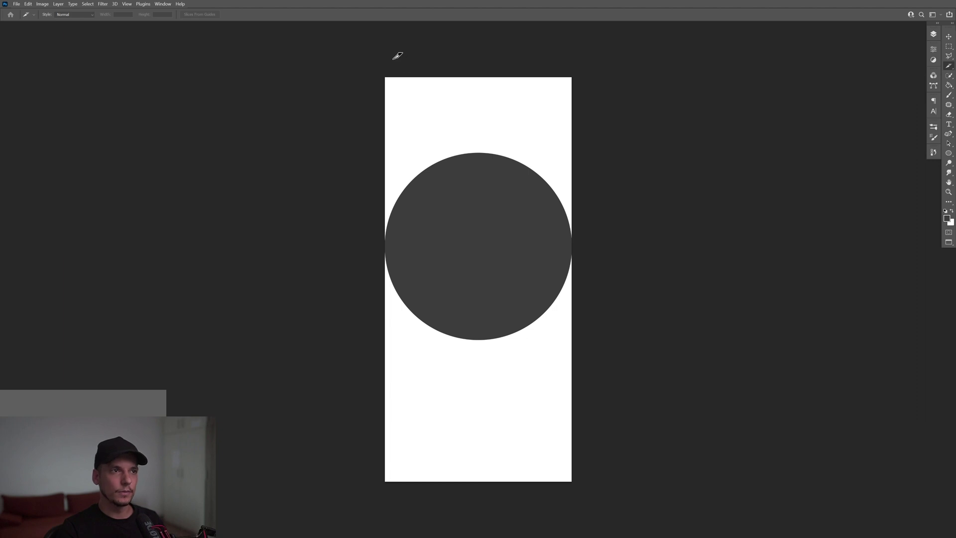
{"action": "left_click_drag", "start_coordinate": [349, 57], "coordinate": [655, 524]}
- Divide the slice horizontally into 2 and move the circle up toward the midline
{"action": "right_click", "coordinate": [453, 197]}
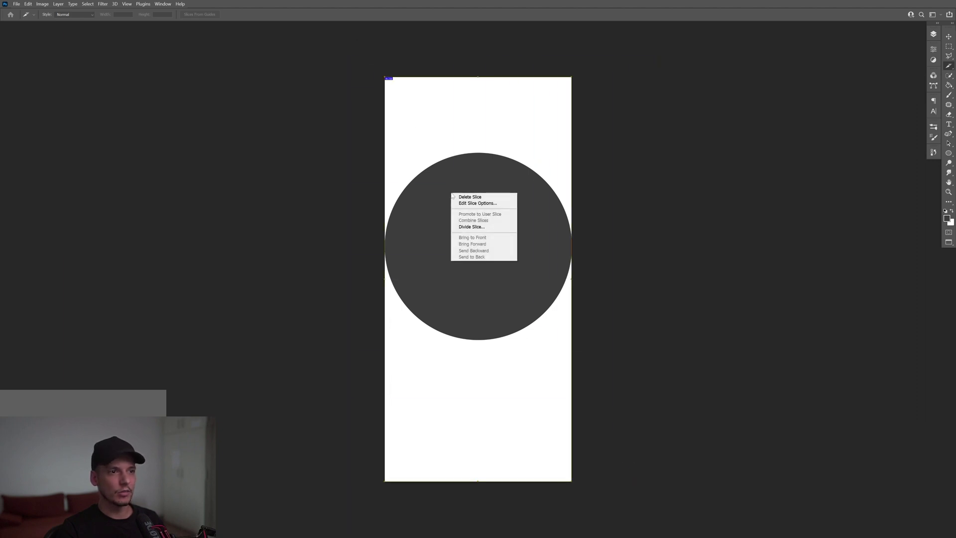
{"action": "left_click", "coordinate": [482, 228]}
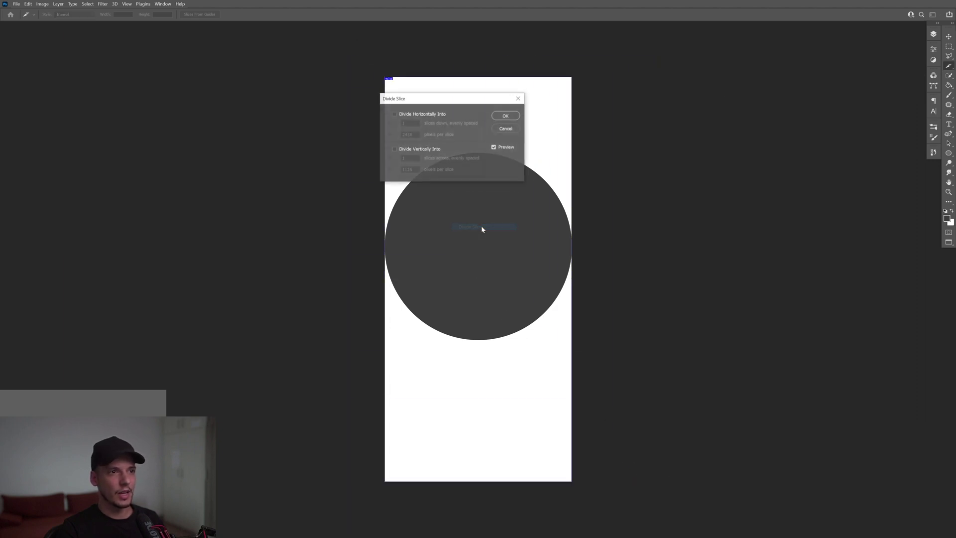
{"action": "left_click", "coordinate": [394, 114]}
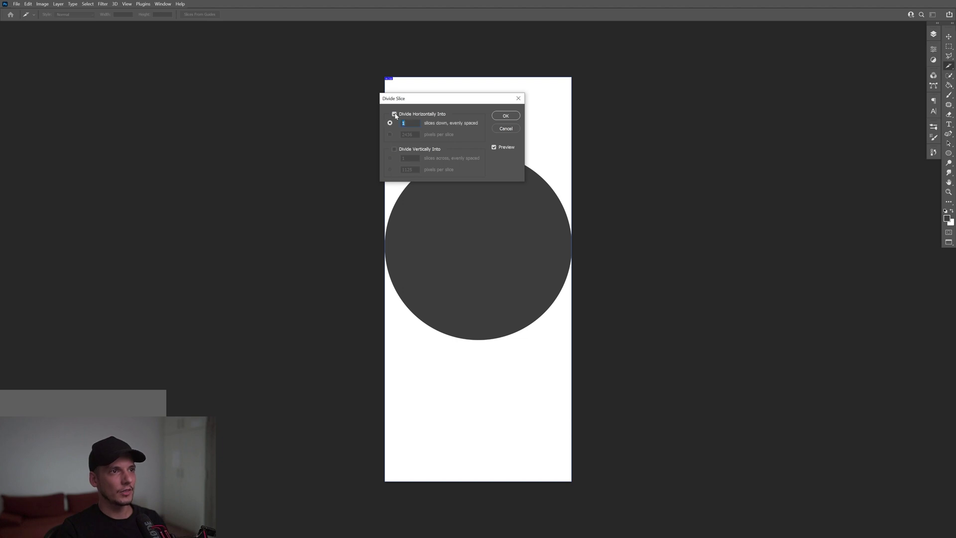
{"action": "type", "text": "2"}
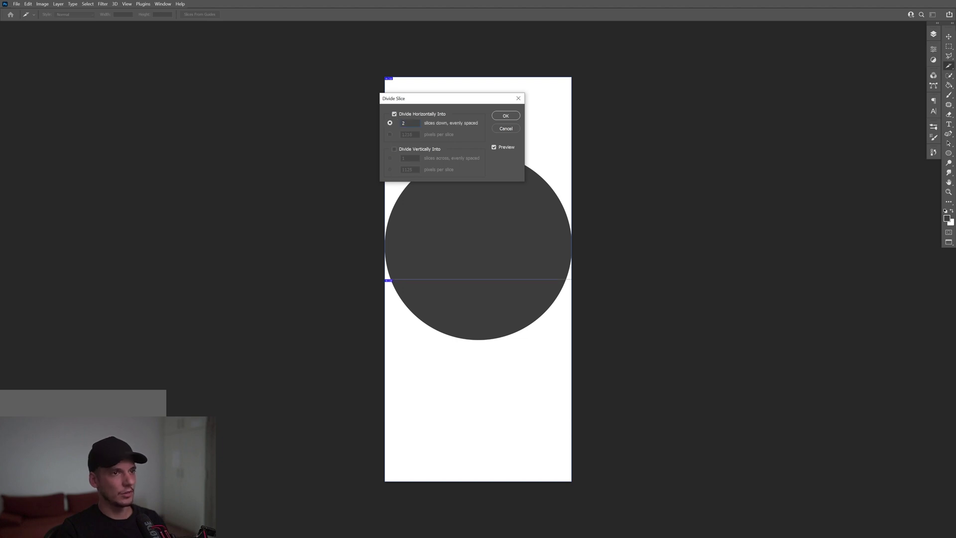
{"action": "left_click", "coordinate": [499, 118]}
{"action": "key", "text": "v"}
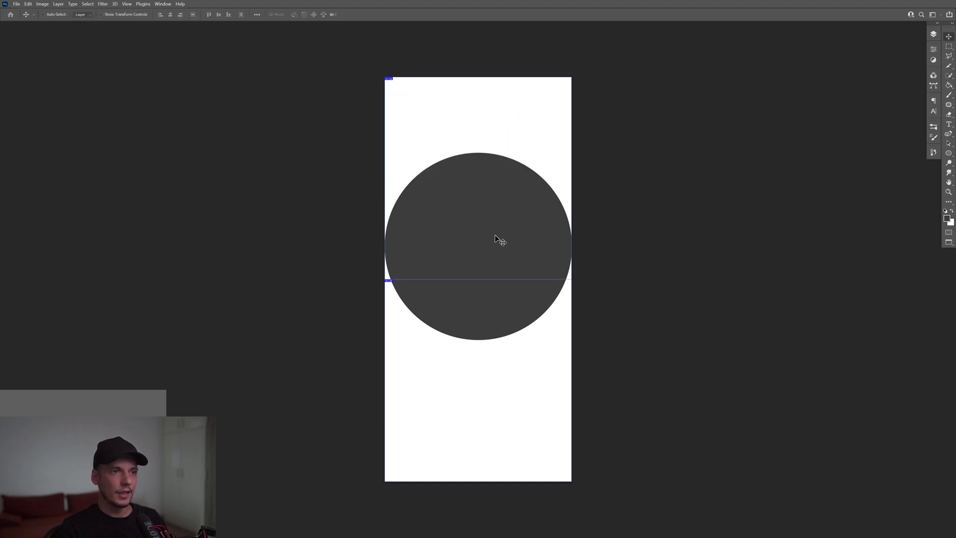
{"action": "left_click_drag", "start_coordinate": [495, 235], "coordinate": [499, 175]}
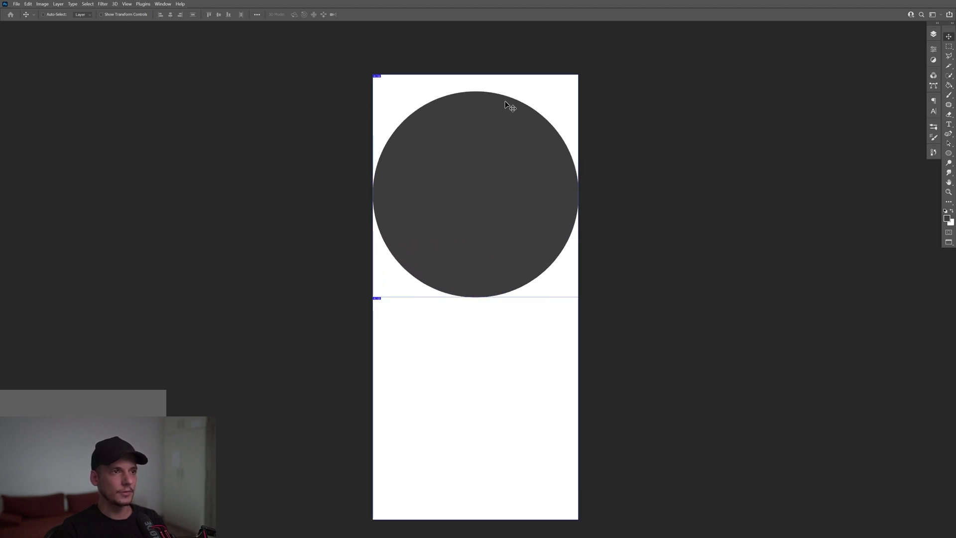
- Draw a dark grey rectangle from the canvas top-left corner down over the circle's upper half
{"action": "scroll", "coordinate": [507, 103], "scroll_direction": "up", "scroll_amount": 2}
{"action": "left_click", "coordinate": [949, 154]}
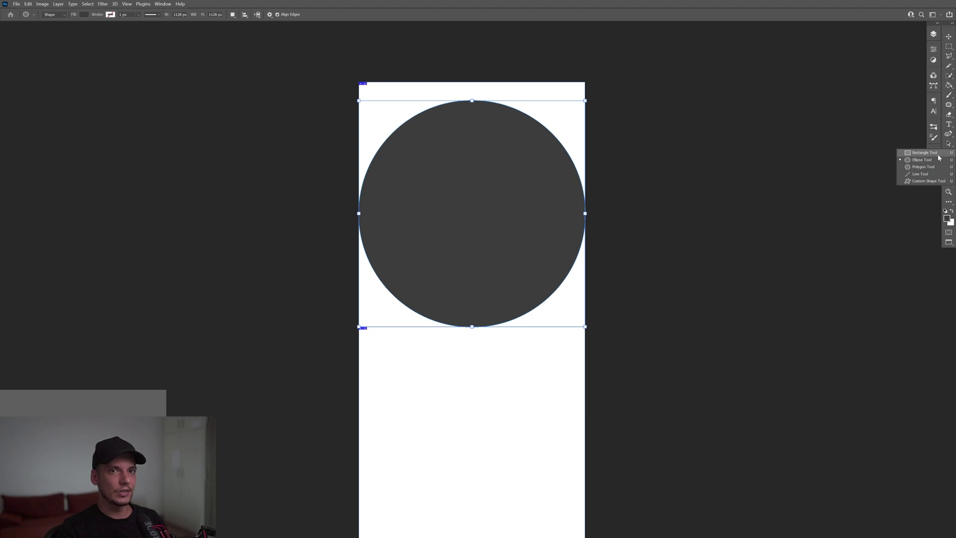
{"action": "left_click", "coordinate": [926, 152]}
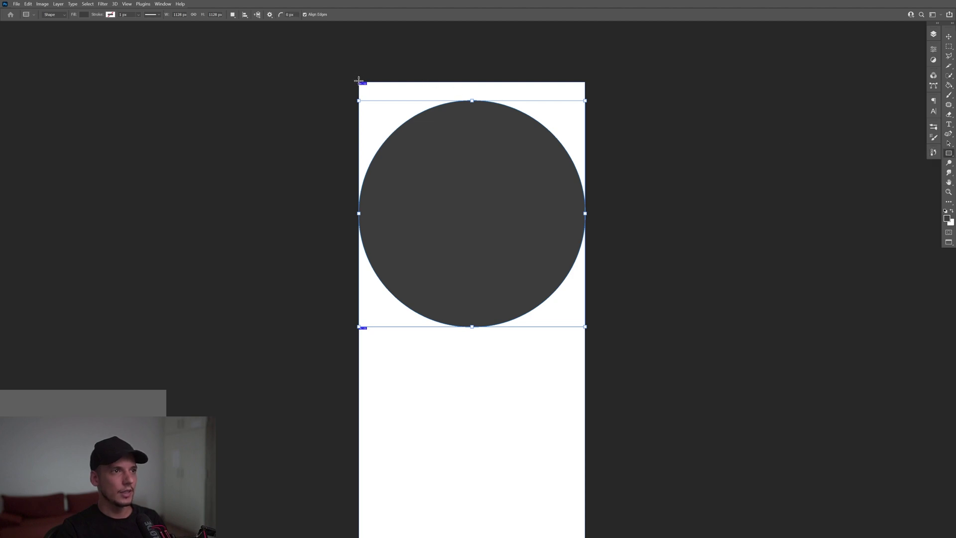
{"action": "left_click_drag", "start_coordinate": [357, 80], "coordinate": [590, 194]}
- Convert Rectangle 1 and Ellipse 1 into a single smart object named 'Top'
{"action": "key", "text": "v"}
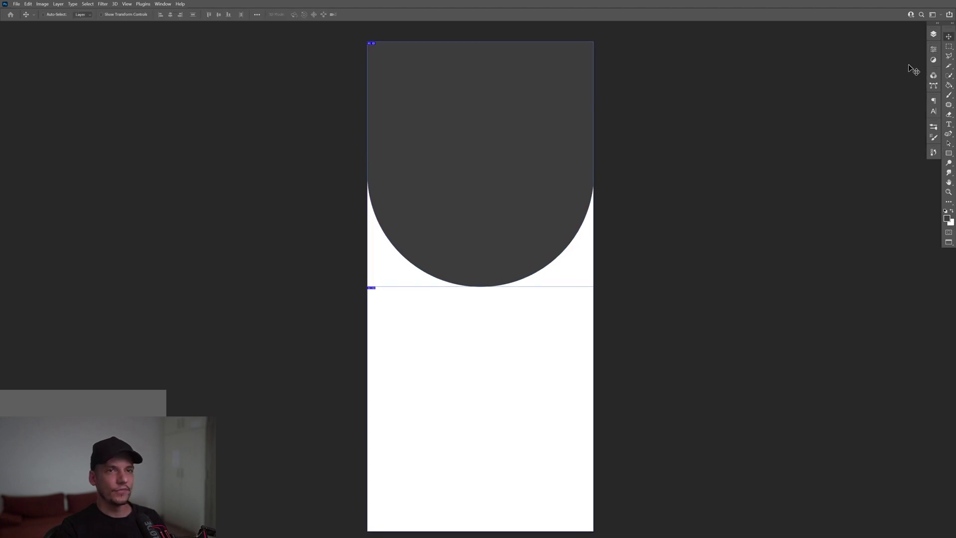
{"action": "left_click", "coordinate": [934, 38]}
{"action": "left_click", "coordinate": [866, 83]}
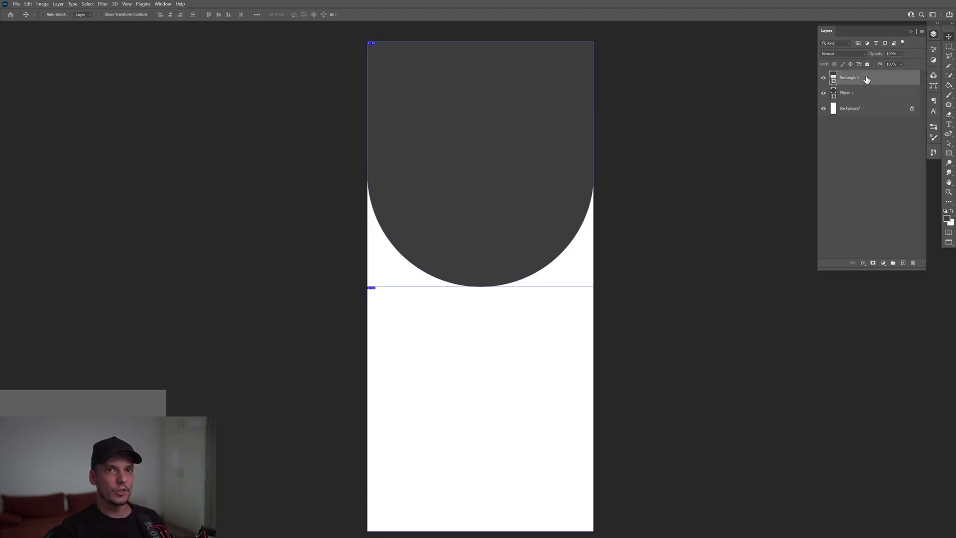
{"action": "left_click", "coordinate": [861, 95], "text": "shift"}
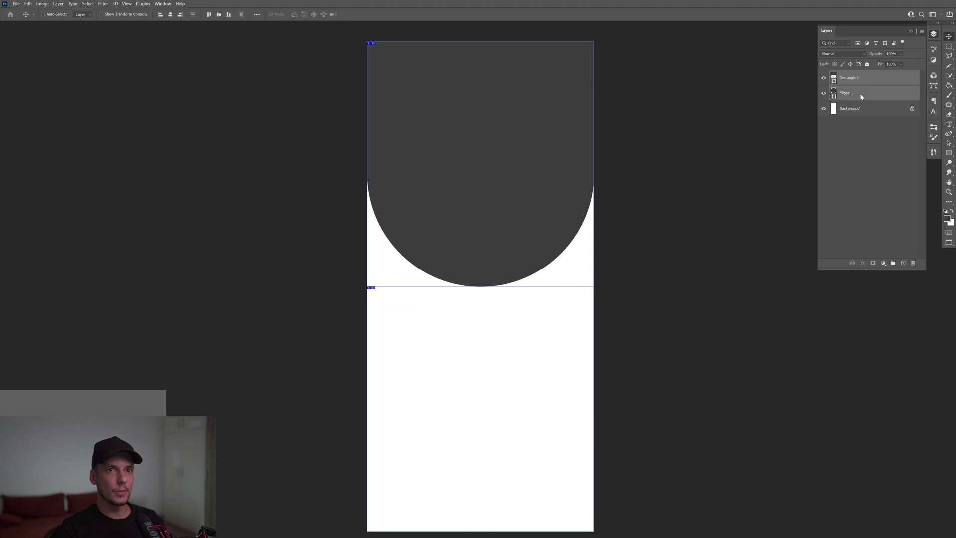
{"action": "right_click", "coordinate": [862, 96]}
{"action": "left_click", "coordinate": [895, 192]}
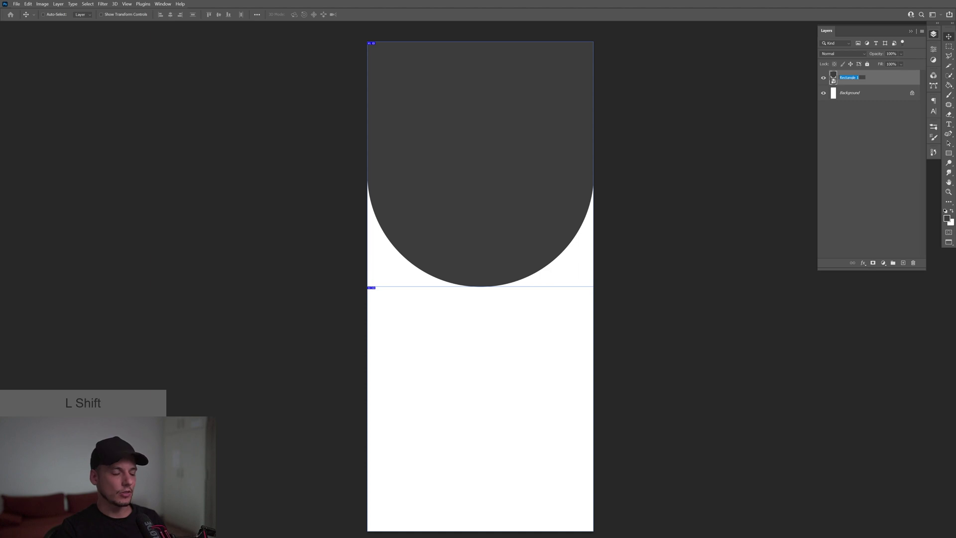
{"action": "type", "text": "Top"}
{"action": "key", "text": "Return"}
- Fill the Background layer with black using the Paint Bucket, then reselect Top
{"action": "left_click", "coordinate": [858, 97]}
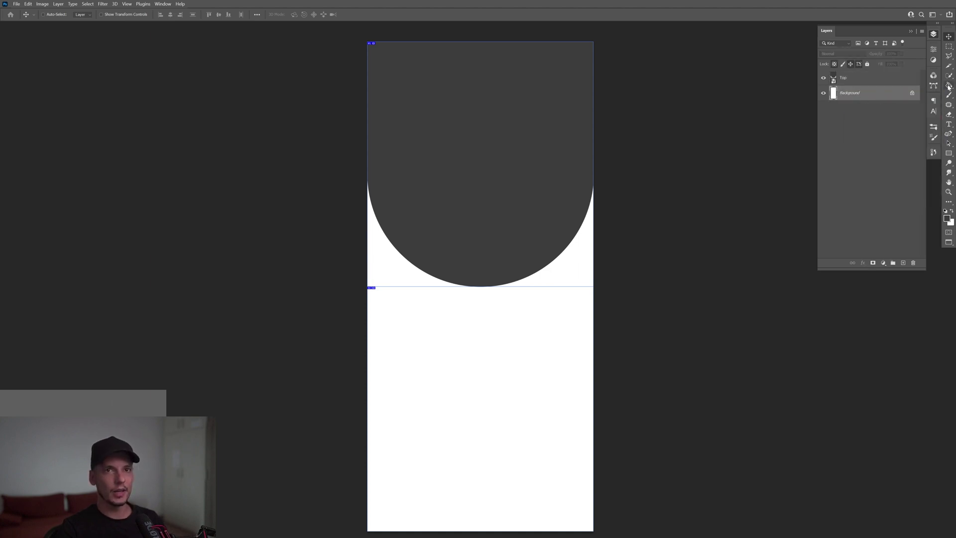
{"action": "key", "text": "i"}
{"action": "left_click", "coordinate": [946, 218]}
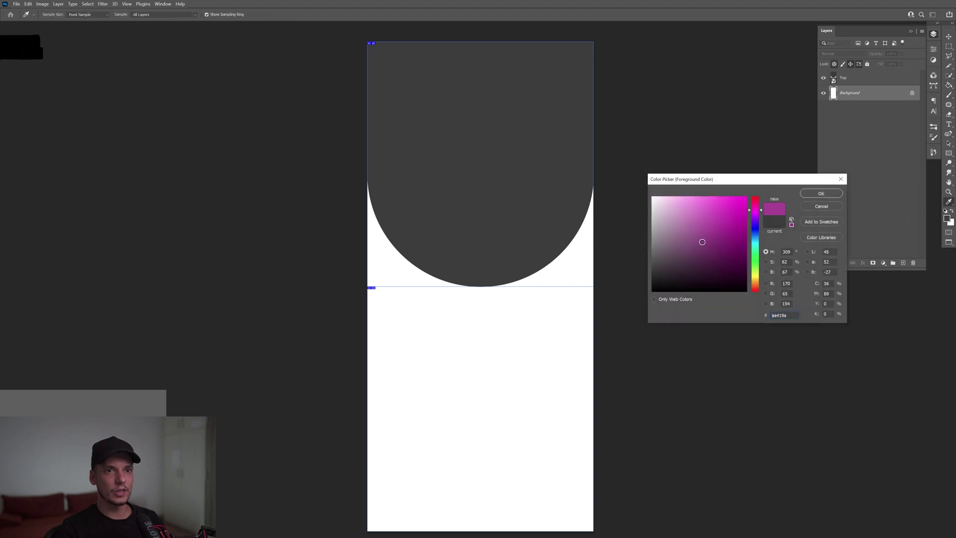
{"action": "left_click_drag", "start_coordinate": [702, 242], "coordinate": [645, 298]}
{"action": "left_click", "coordinate": [821, 193]}
{"action": "key", "text": "g"}
{"action": "left_click", "coordinate": [533, 335]}
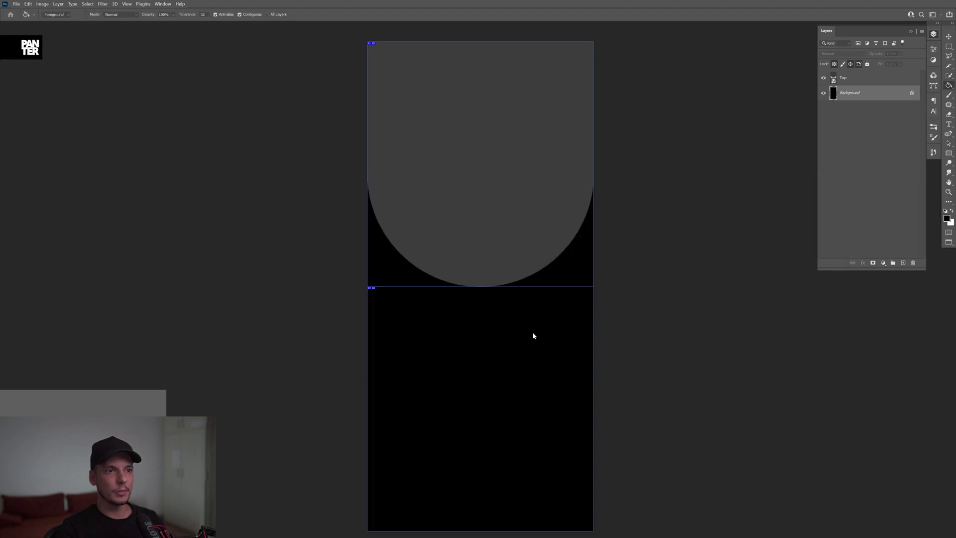
{"action": "key", "text": "v"}
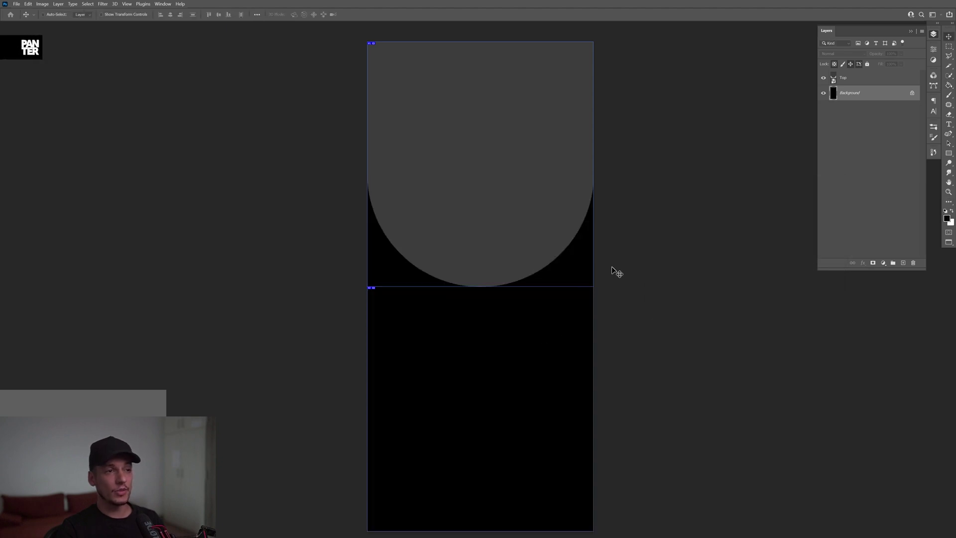
{"action": "key", "text": "alt+bracketright"}
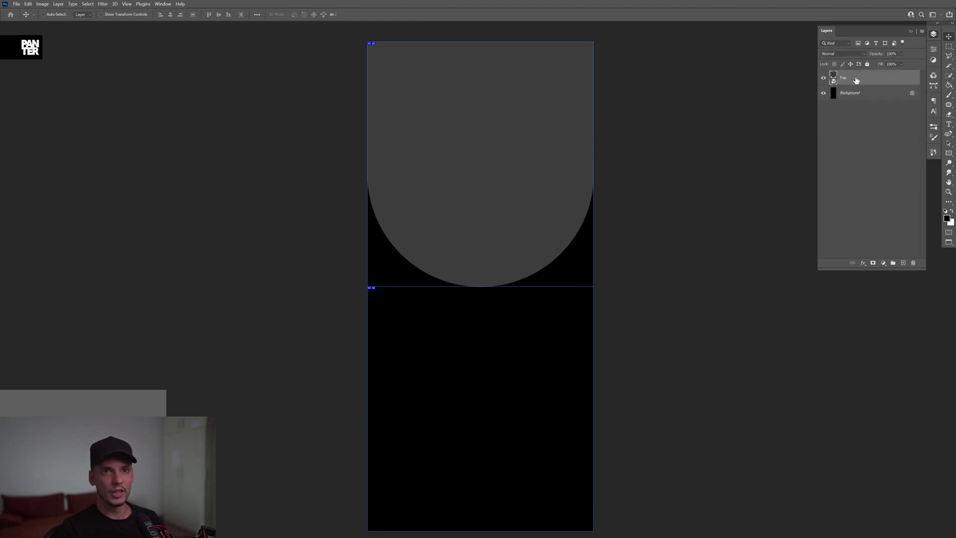
- Duplicate the Top layer and give Top copy a white Color Overlay
{"action": "left_click_drag", "start_coordinate": [856, 80], "coordinate": [902, 262]}
{"action": "scroll", "coordinate": [461, 128], "scroll_direction": "up", "scroll_amount": 2}
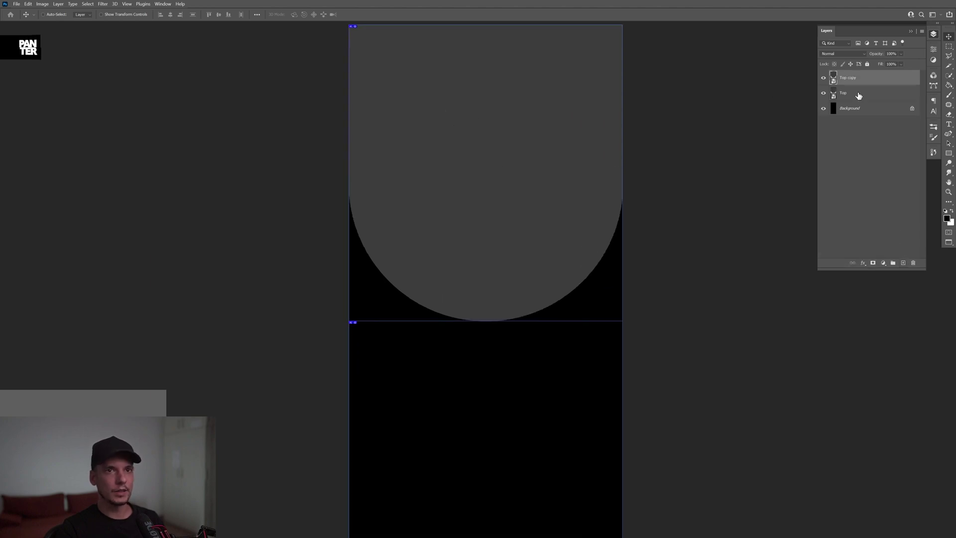
{"action": "double_click", "coordinate": [876, 83]}
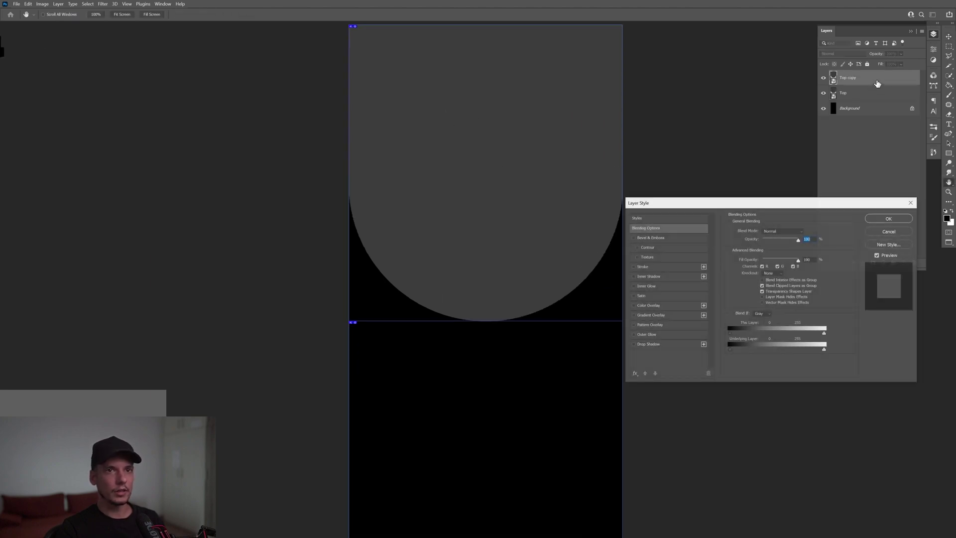
{"action": "left_click", "coordinate": [661, 308]}
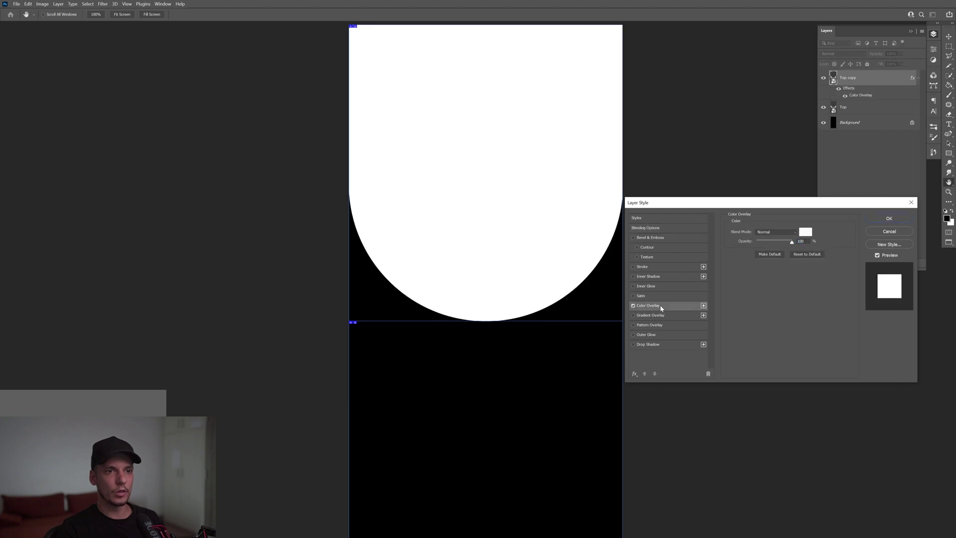
{"action": "left_click", "coordinate": [889, 219]}
- Nudge Top copy upward with the arrow keys to reveal a thin grey rim below it
{"action": "scroll", "coordinate": [478, 227], "scroll_direction": "up", "scroll_amount": 1}
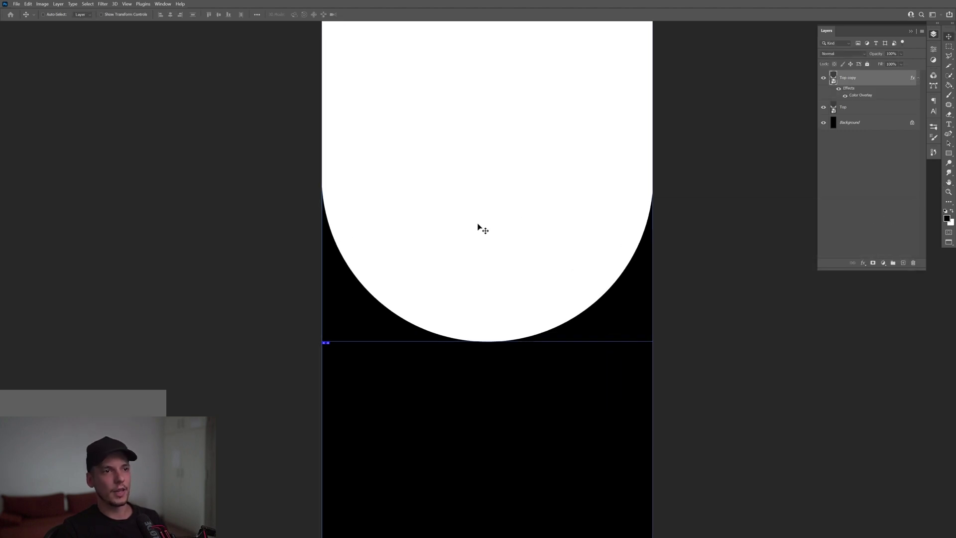
{"action": "key", "text": "Up"}
{"action": "key", "text": "Up"}
{"action": "key", "text": "Up"}
{"action": "key", "text": "Up"}
{"action": "key", "text": "Up"}
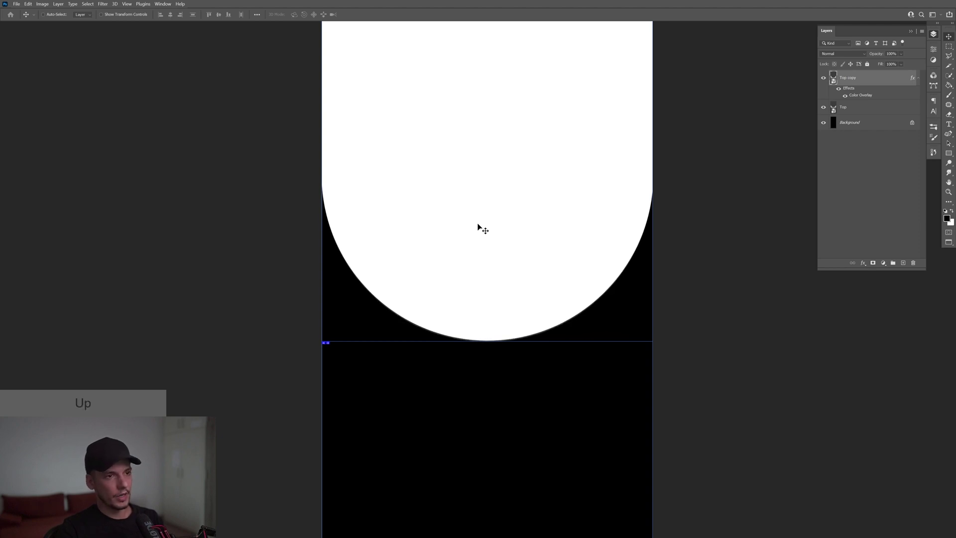
{"action": "key", "text": "Up"}
{"action": "key", "text": "Up"}
{"action": "key", "text": "Up"}
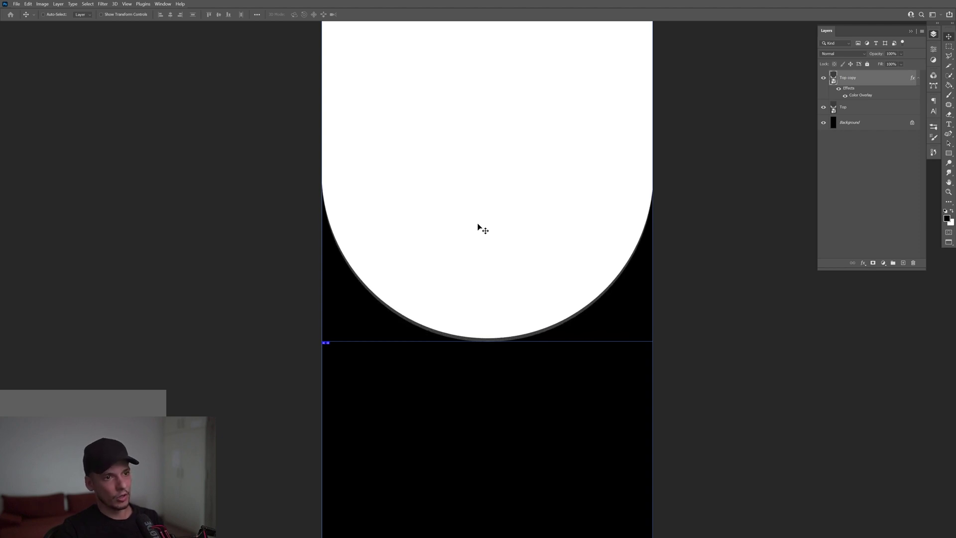
{"action": "scroll", "coordinate": [506, 249], "scroll_direction": "up", "scroll_amount": 2}
{"action": "key", "text": "Up"}
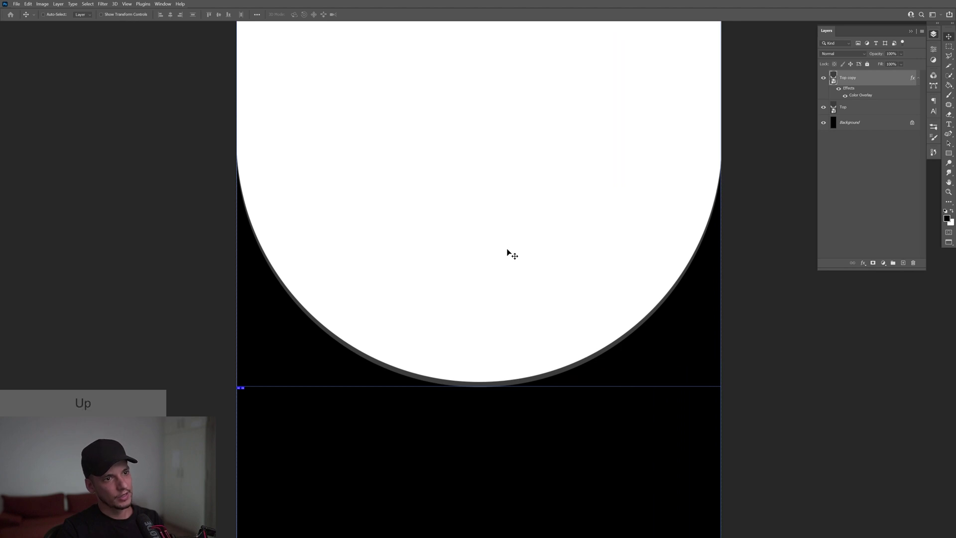
{"action": "key", "text": "Down"}
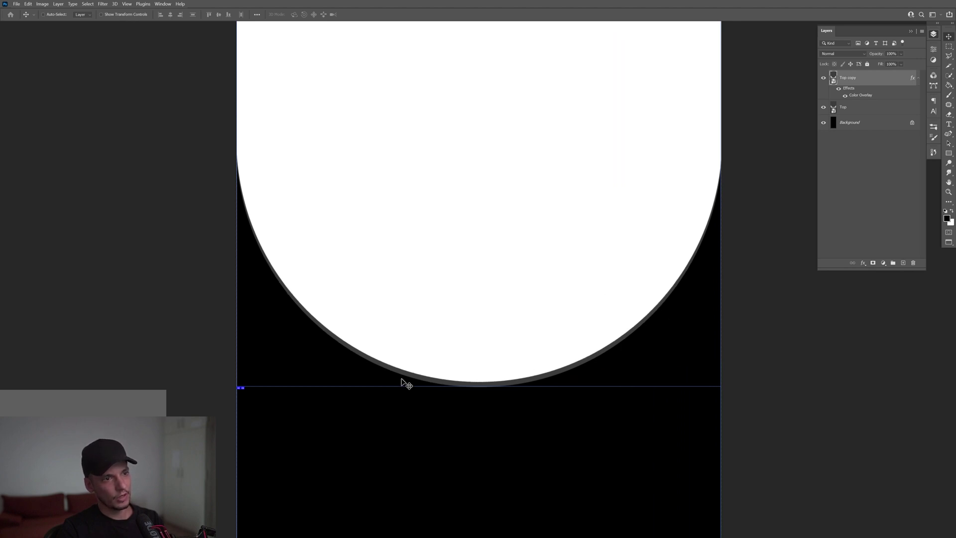
{"action": "scroll", "coordinate": [592, 380], "scroll_direction": "down", "scroll_amount": 3}
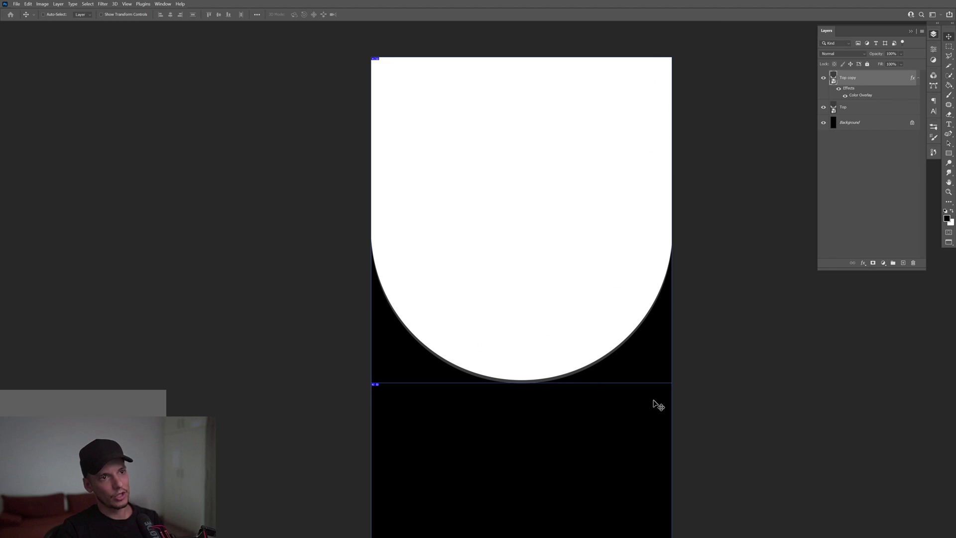
{"action": "scroll", "coordinate": [658, 405], "scroll_direction": "up", "scroll_amount": 1}
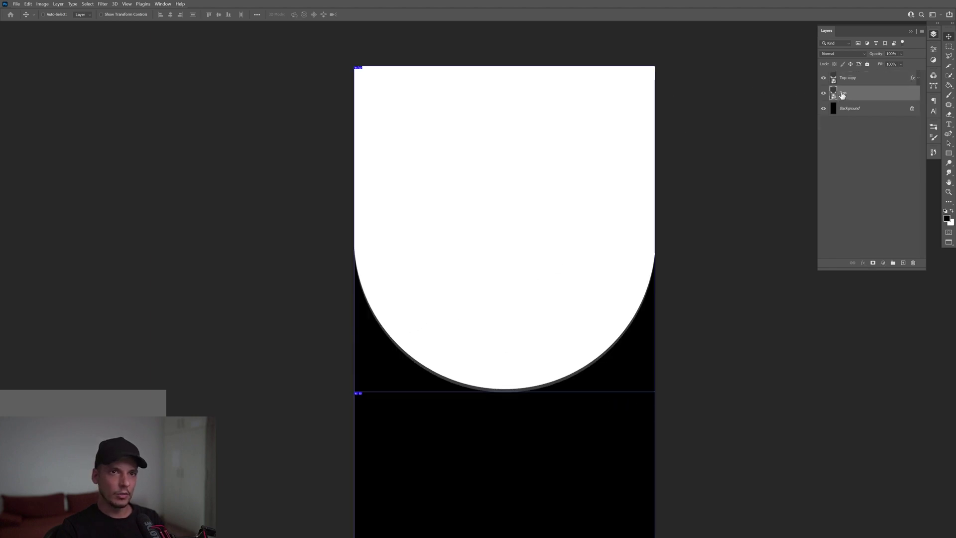
- Rename the Top layer to 'Bottom part'
{"action": "double_click", "coordinate": [842, 93]}
{"action": "key", "text": "shift"}
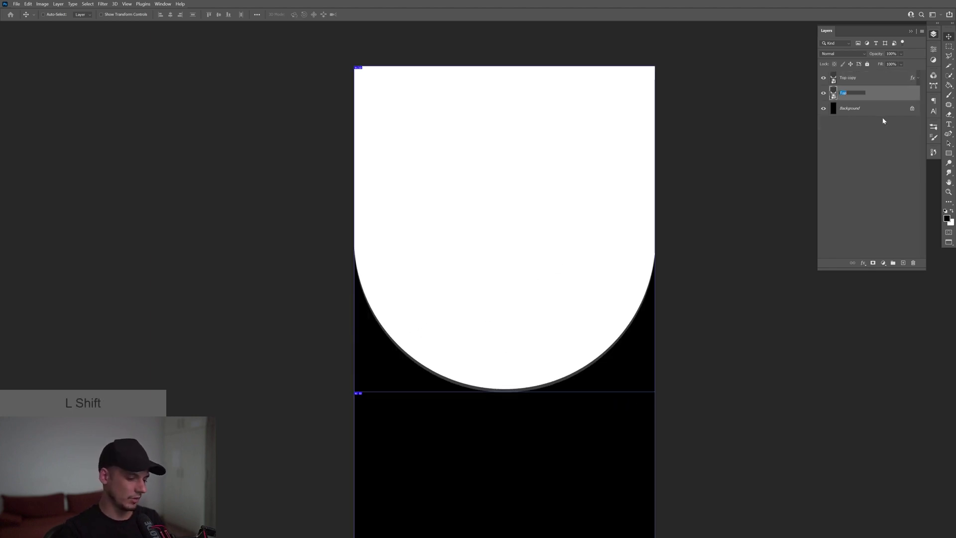
{"action": "type", "text": "Bottom "}
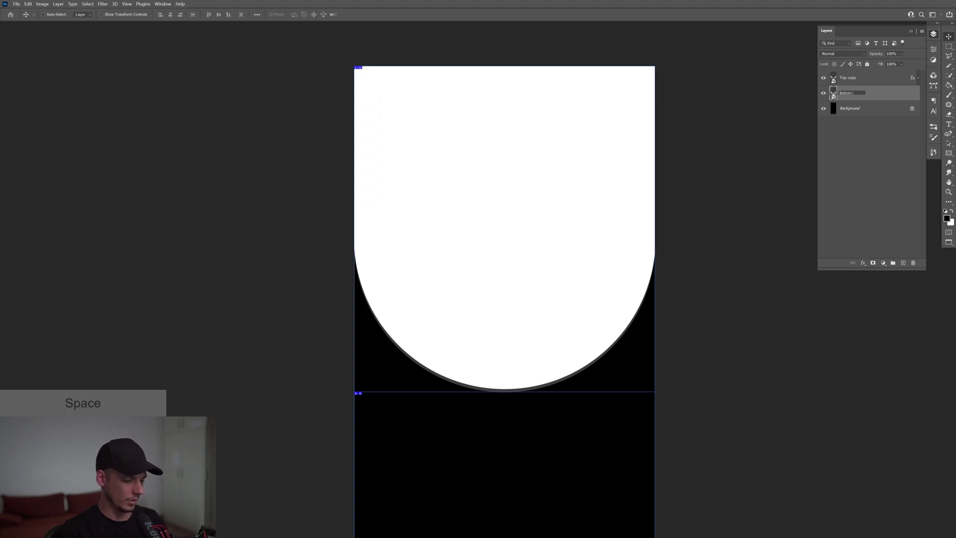
{"action": "type", "text": "part"}
{"action": "key", "text": "Return"}
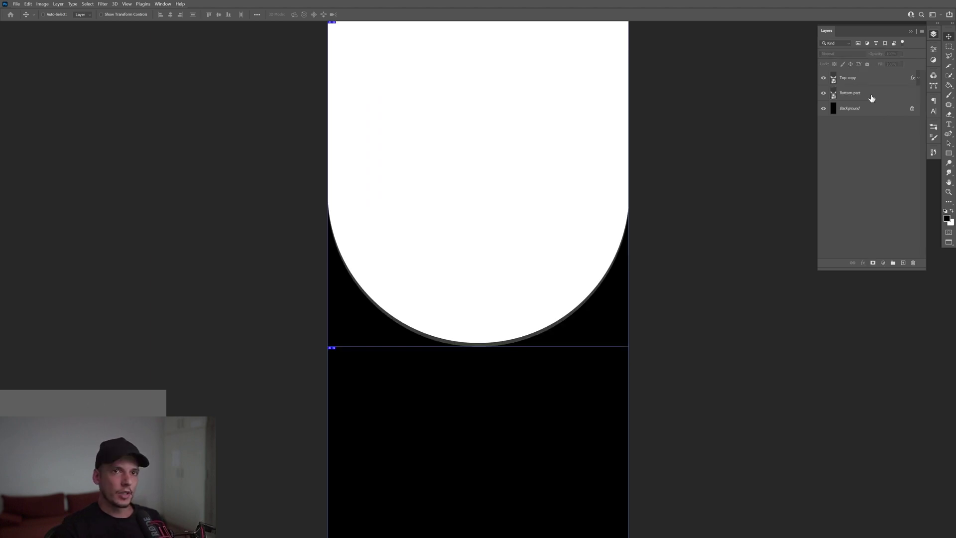
- Add a Gradient Overlay with black stops at both ends, an extra inner stop, and white centred
{"action": "double_click", "coordinate": [871, 98]}
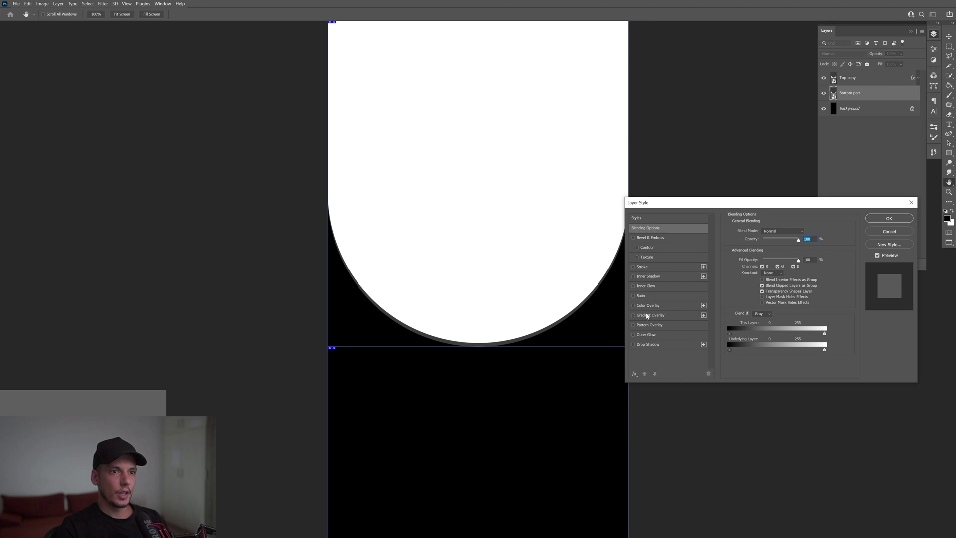
{"action": "left_click", "coordinate": [650, 316]}
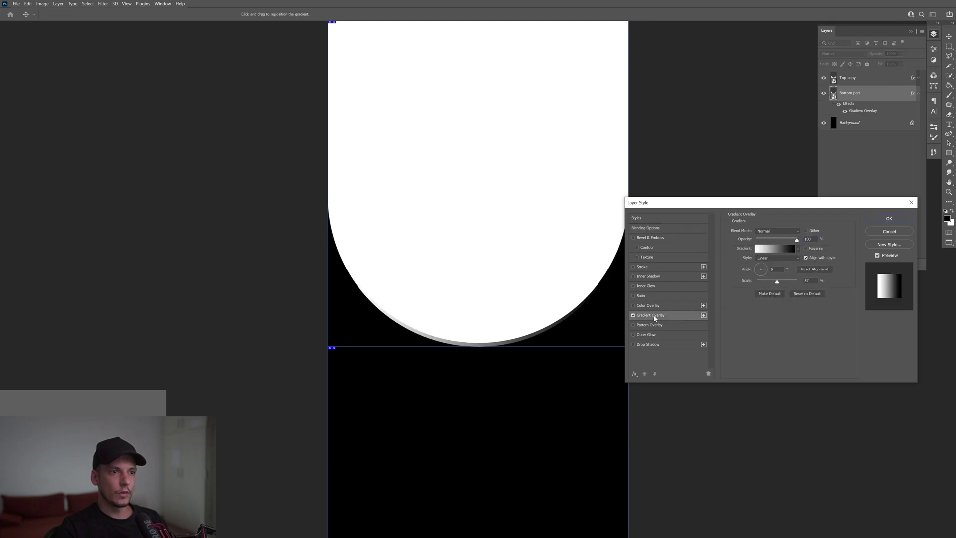
{"action": "left_click", "coordinate": [778, 249]}
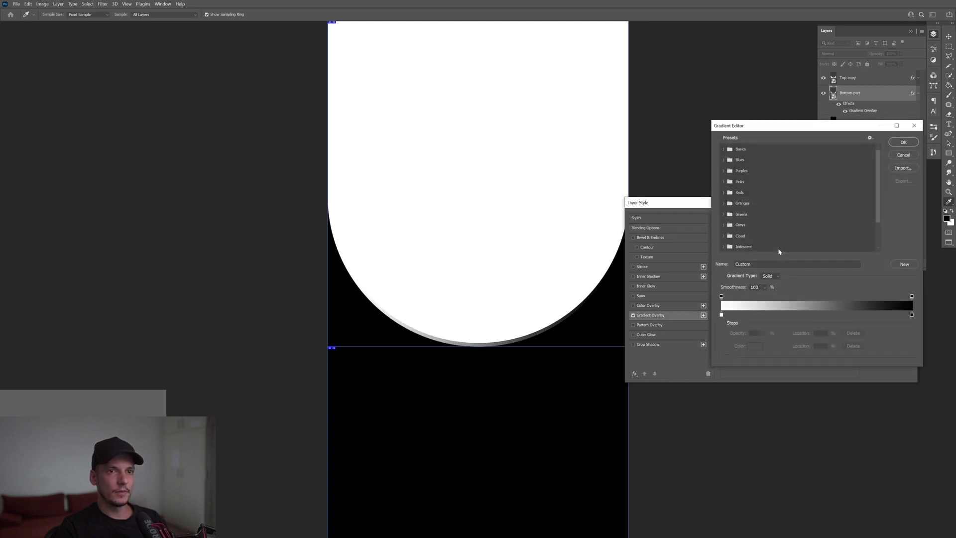
{"action": "left_click_drag", "start_coordinate": [722, 316], "coordinate": [818, 316]}
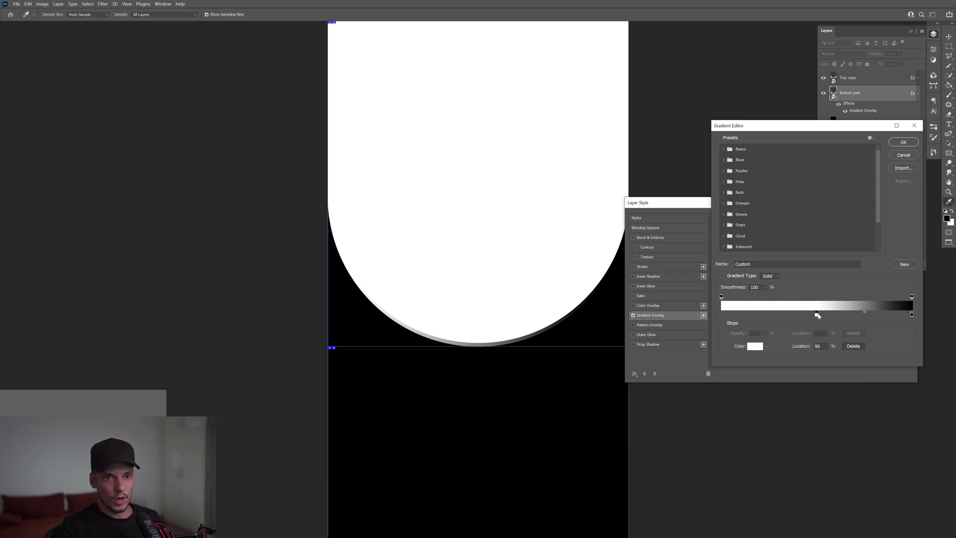
{"action": "left_click", "coordinate": [912, 314]}
{"action": "key", "text": "alt"}
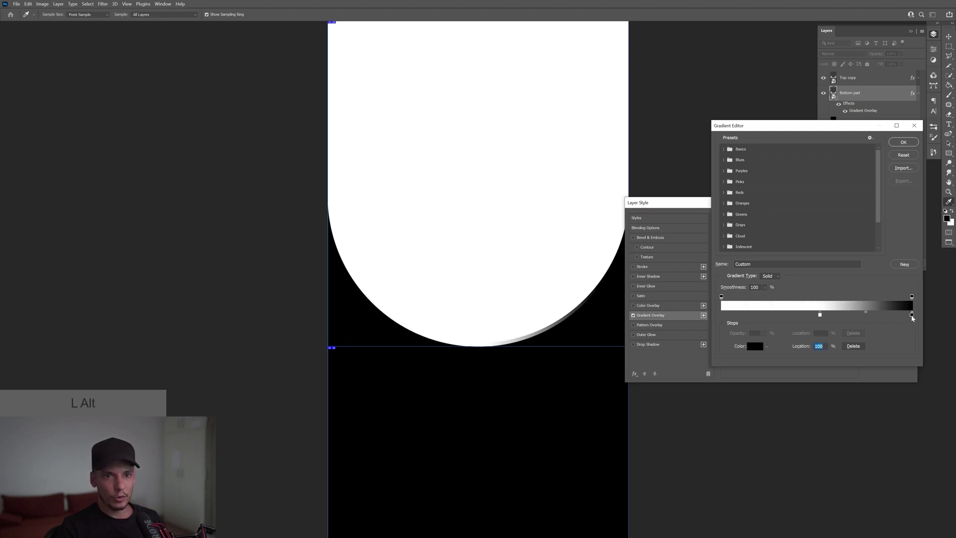
{"action": "left_click_drag", "start_coordinate": [912, 318], "coordinate": [717, 315]}
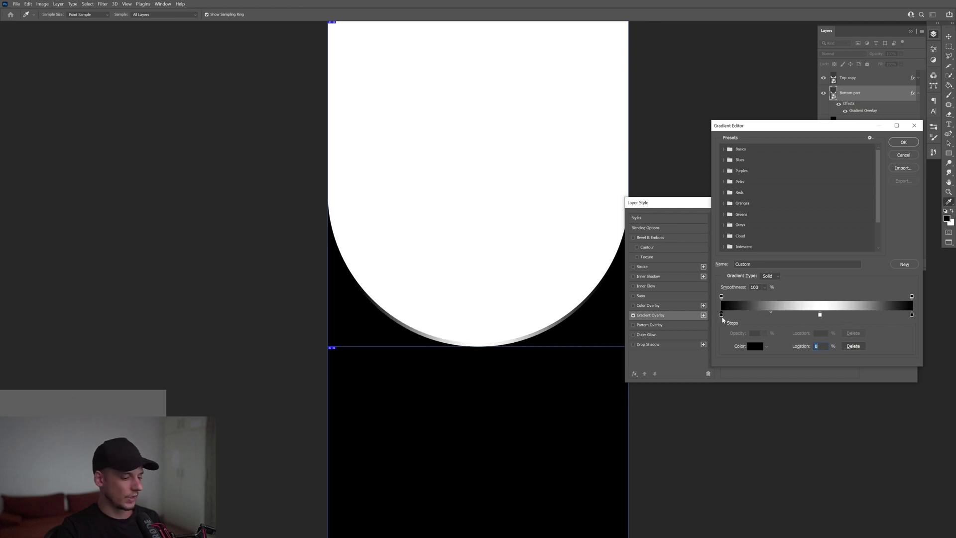
{"action": "key", "text": "alt"}
{"action": "left_click_drag", "start_coordinate": [722, 315], "coordinate": [749, 317]}
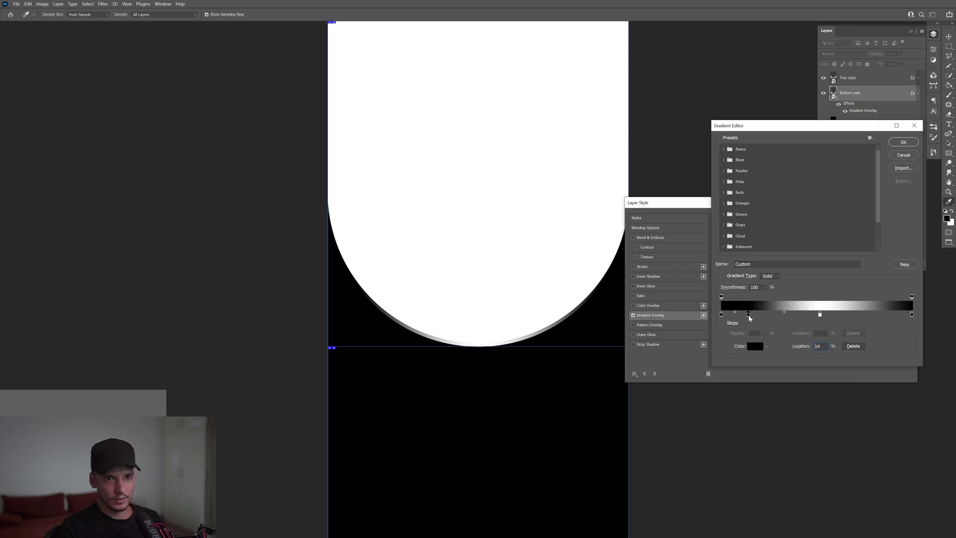
- Set the inner stops to red ff4b21 on both sides and the middle stop to yellow fbda69
{"action": "double_click", "coordinate": [749, 314]}
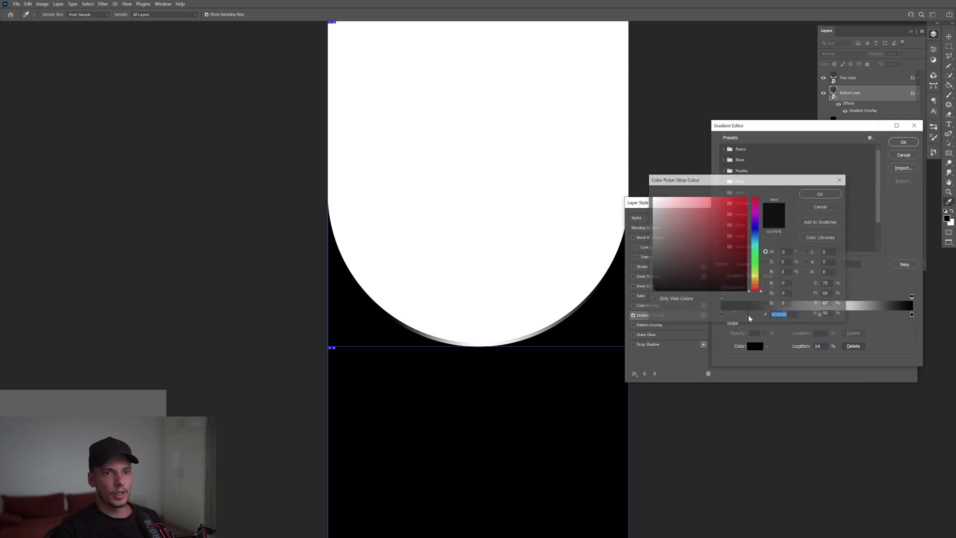
{"action": "key", "text": "ctrl+v"}
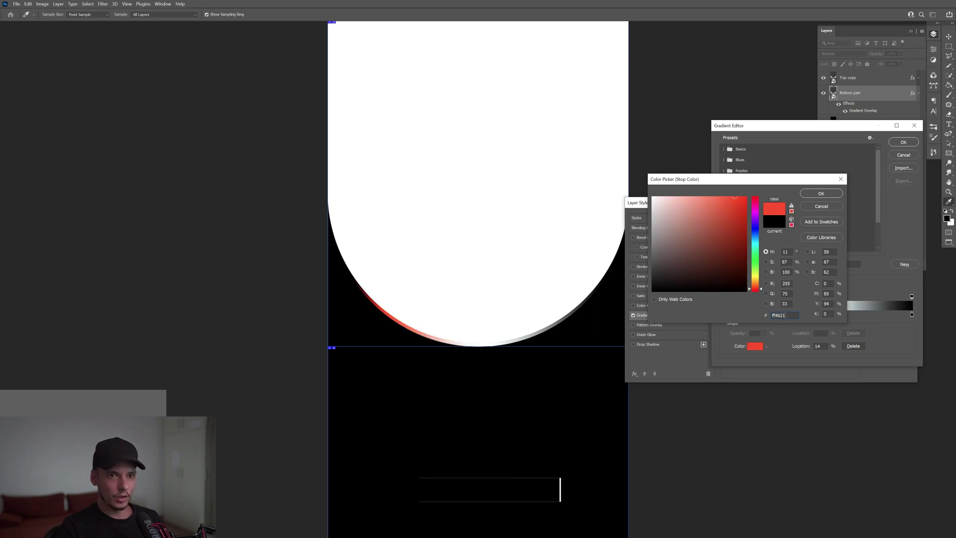
{"action": "left_click", "coordinate": [831, 194]}
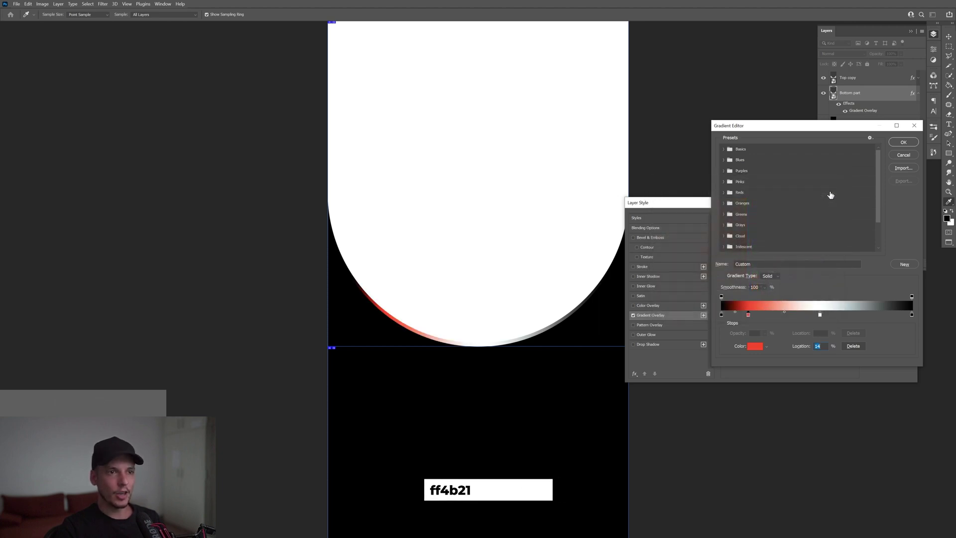
{"action": "left_click_drag", "start_coordinate": [749, 316], "coordinate": [885, 318]}
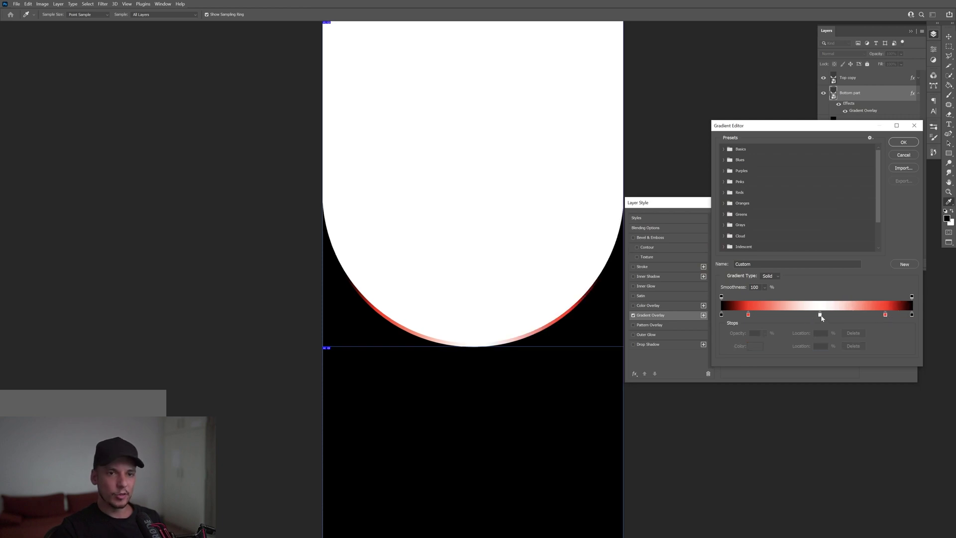
{"action": "double_click", "coordinate": [821, 315]}
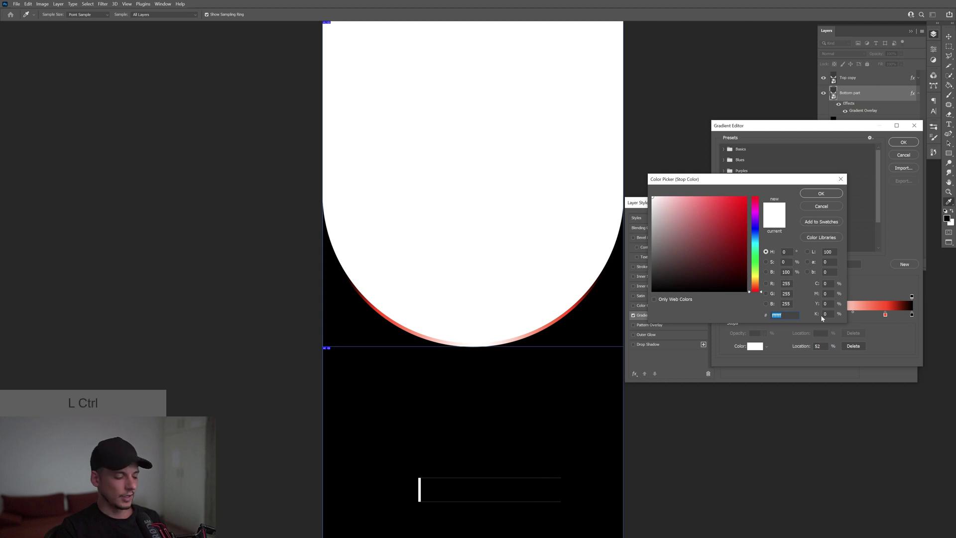
{"action": "type", "text": "fbda69"}
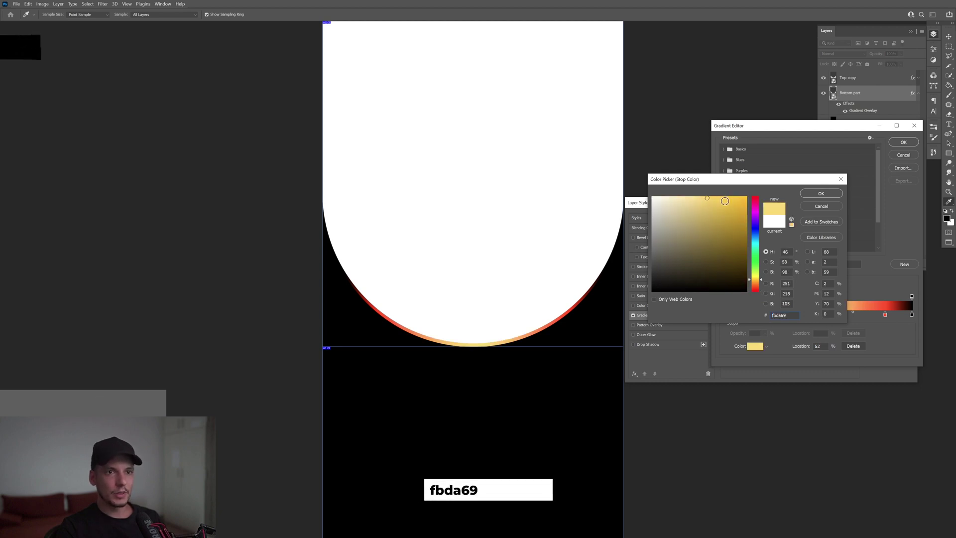
{"action": "left_click", "coordinate": [821, 194]}
{"action": "key", "text": "Return"}
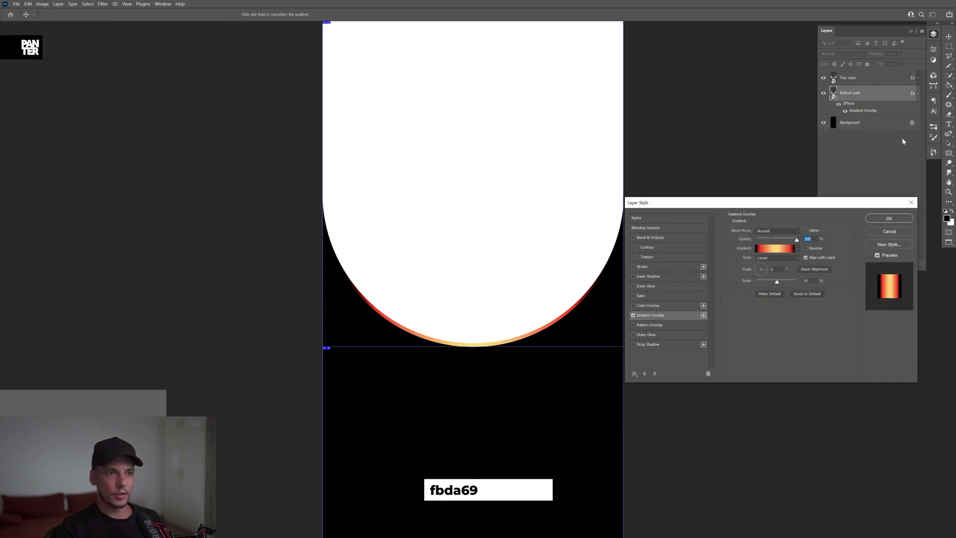
- Apply the gradient overlay and rename the rim layer to 'Bottom Edge'
{"action": "left_click", "coordinate": [881, 218]}
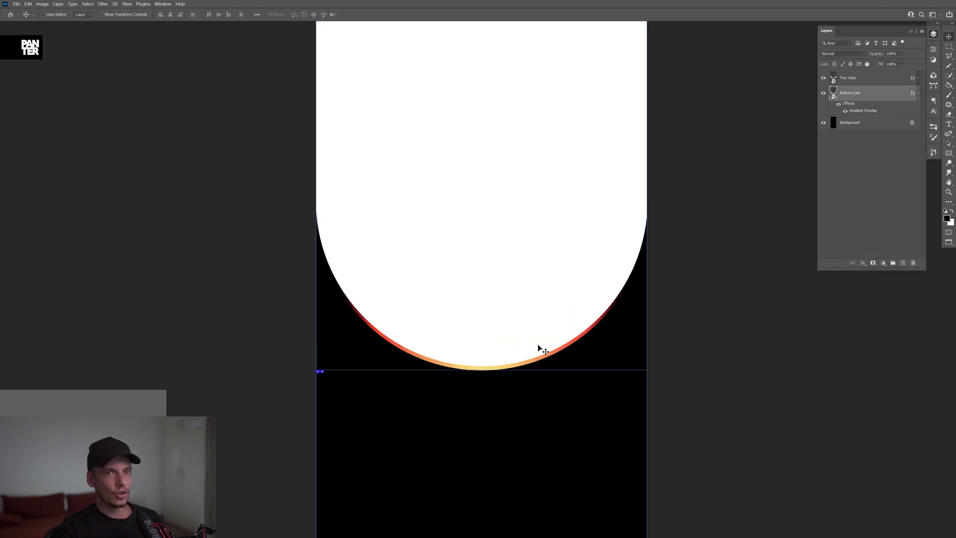
{"action": "double_click", "coordinate": [849, 93]}
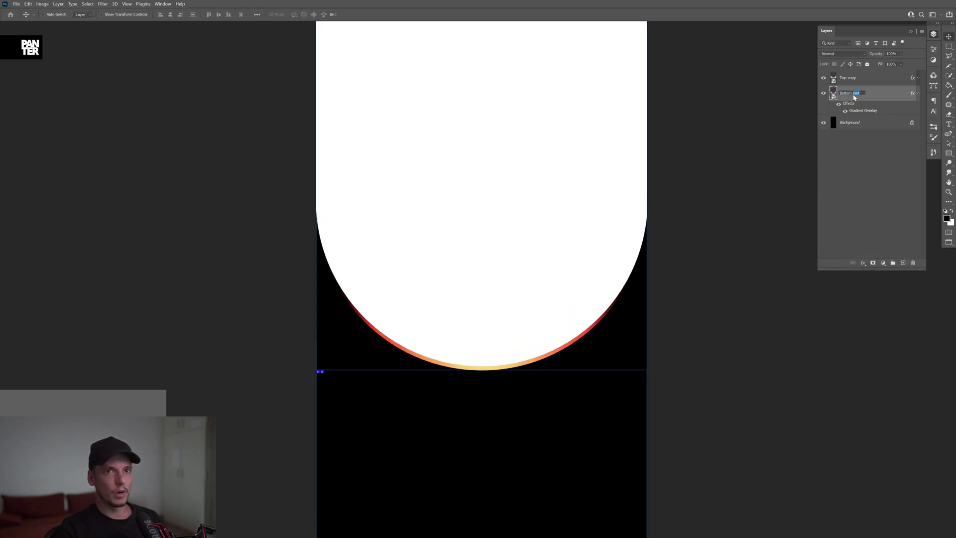
{"action": "type", "text": "Edge"}
{"action": "key", "text": "Return"}
- Select Top copy and add a new empty Layer 1 above it
{"action": "scroll", "coordinate": [517, 209], "scroll_direction": "down", "scroll_amount": 1}
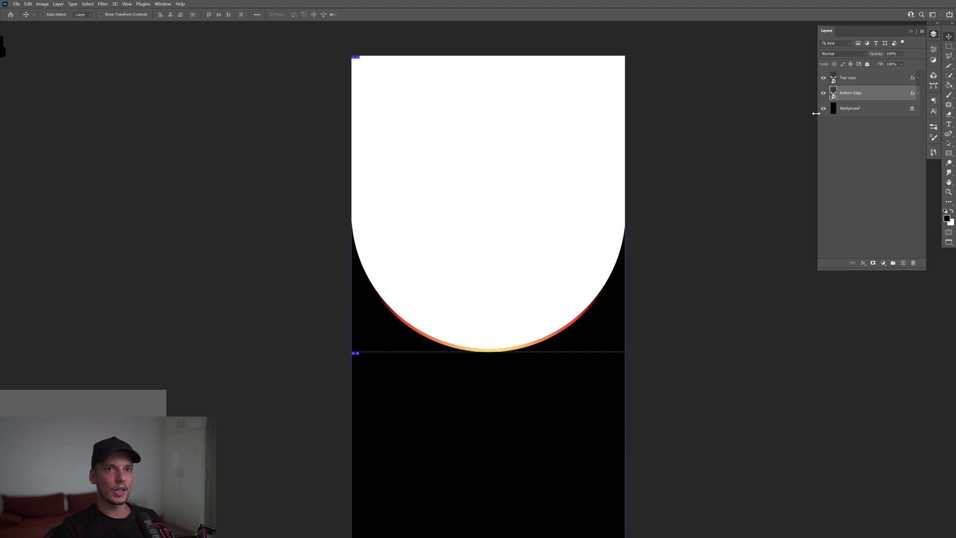
{"action": "left_click", "coordinate": [873, 82]}
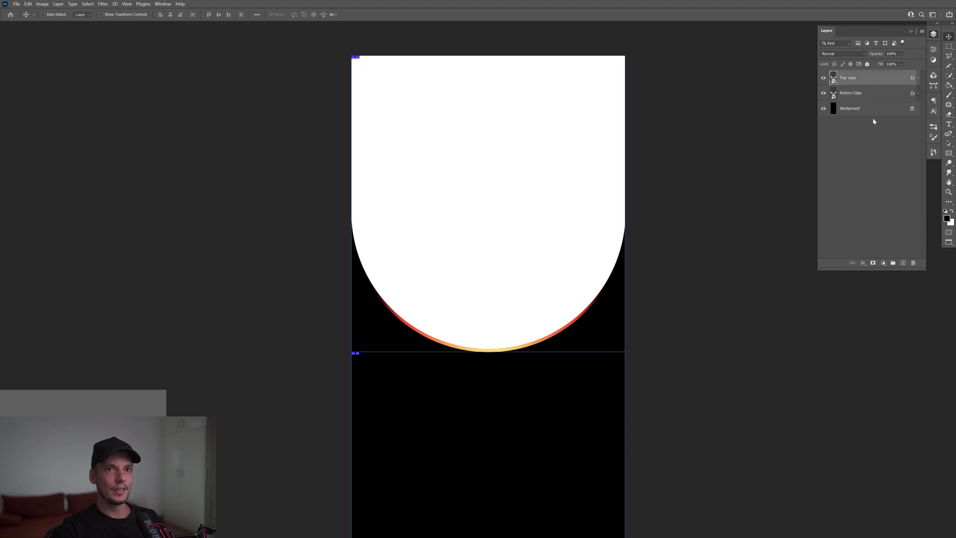
{"action": "left_click", "coordinate": [903, 264]}
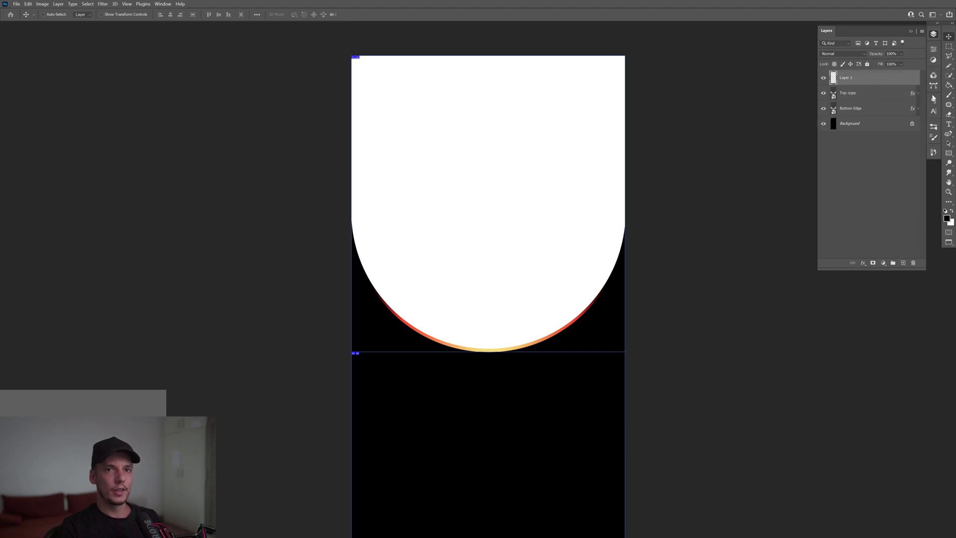
- Set the Brush tool to 1376 px with about 61% hardness
{"action": "left_click", "coordinate": [947, 96]}
{"action": "right_click", "coordinate": [475, 196]}
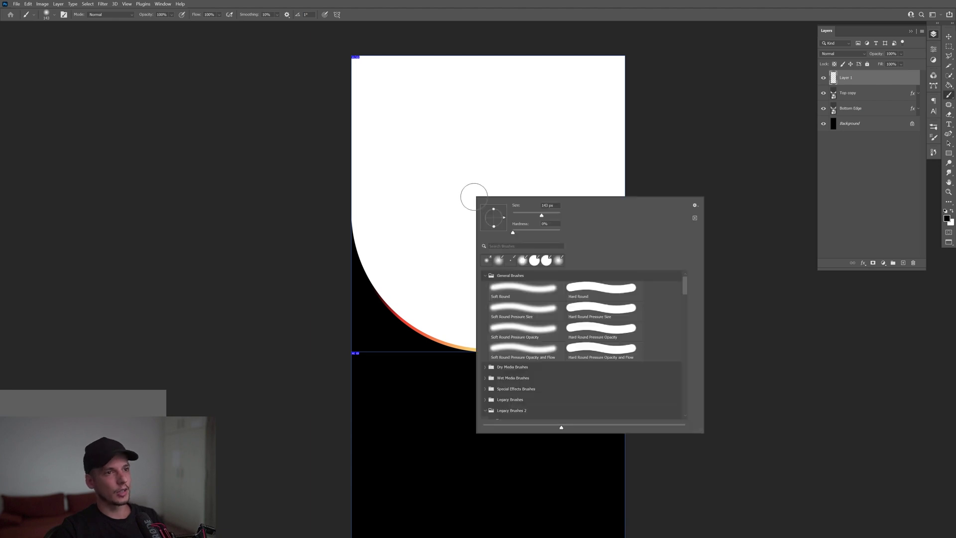
{"action": "left_click_drag", "start_coordinate": [552, 217], "coordinate": [557, 217]}
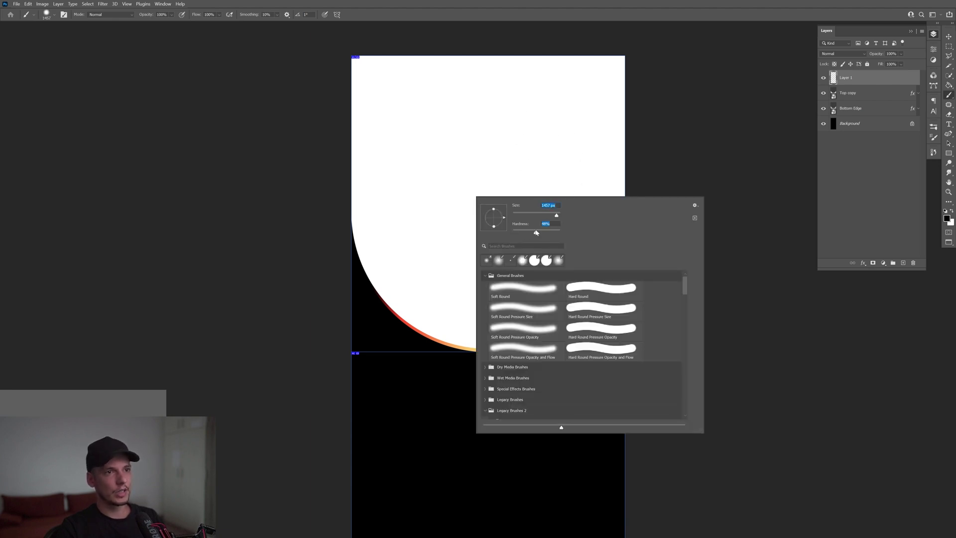
{"action": "type", "text": "1376"}
{"action": "key", "text": "Return"}
{"action": "key", "text": "ctrl+minus"}
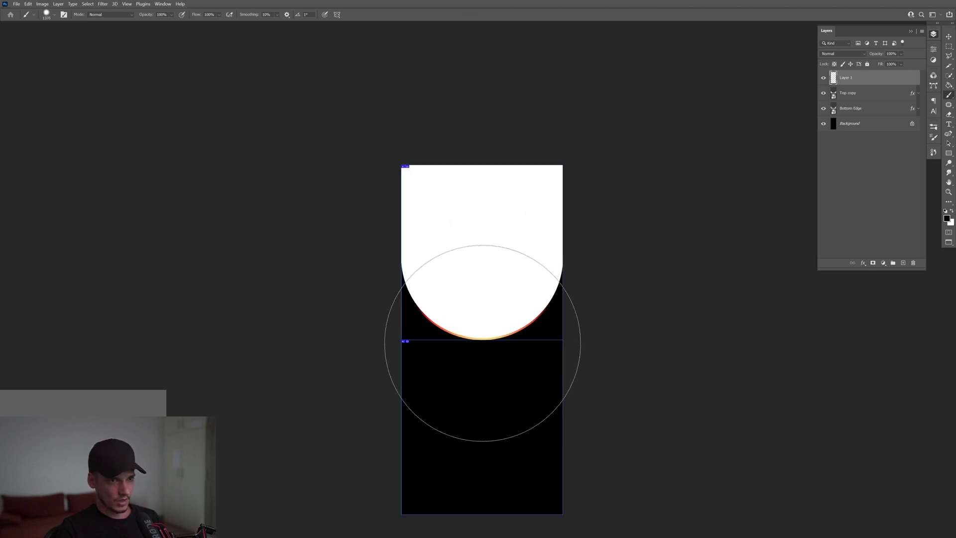
- Paint one soft black dab over the lower centre of the white half-circle
{"action": "left_click", "coordinate": [482, 342]}
{"action": "right_click", "coordinate": [474, 287]}
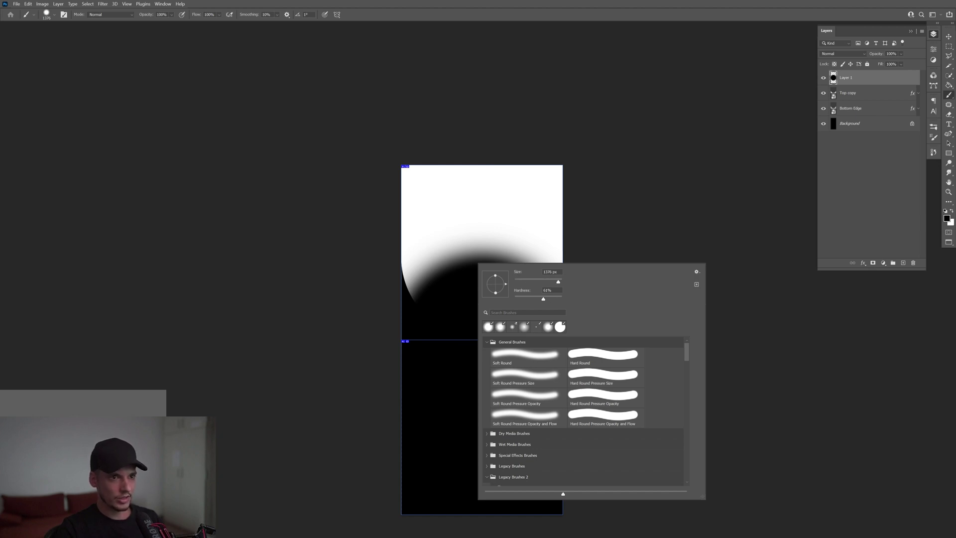
{"action": "key", "text": "Return"}
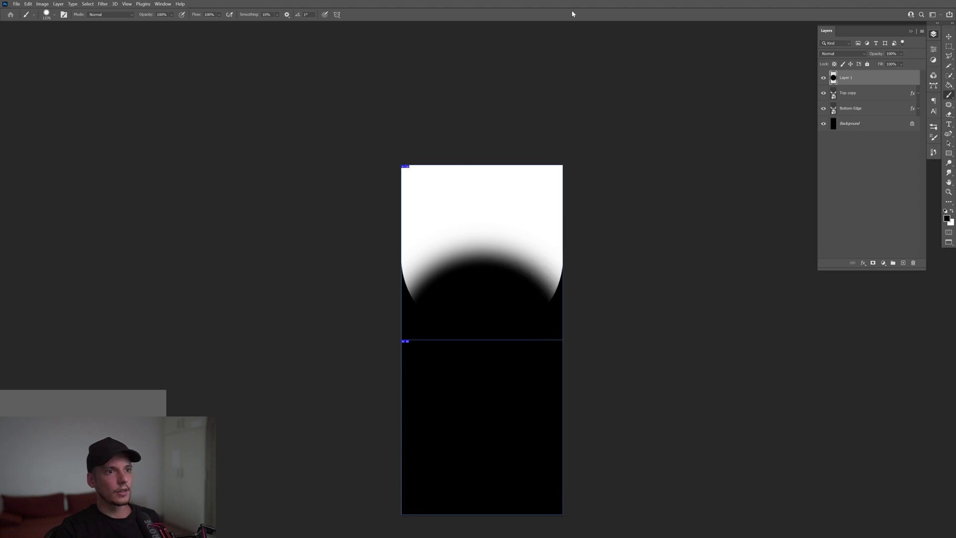
{"action": "left_click", "coordinate": [947, 38]}
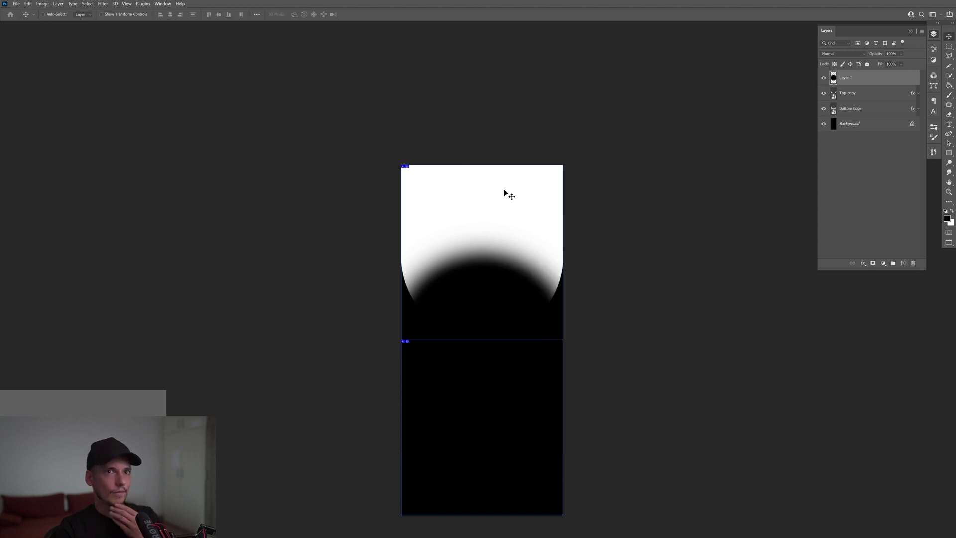
{"action": "key", "text": "ctrl"}
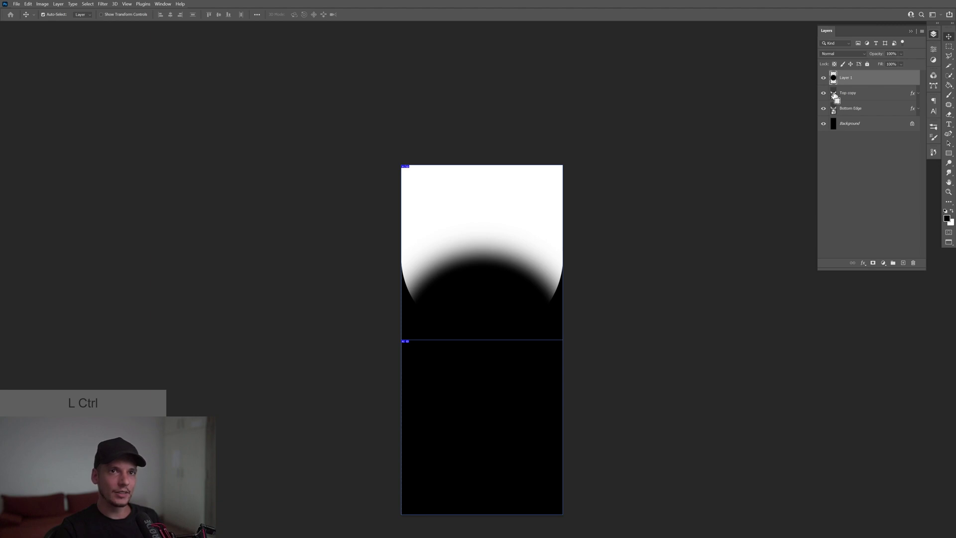
- Mask Layer 1 to the Top copy half-circle outline
{"action": "left_click", "coordinate": [835, 96], "text": "ctrl"}
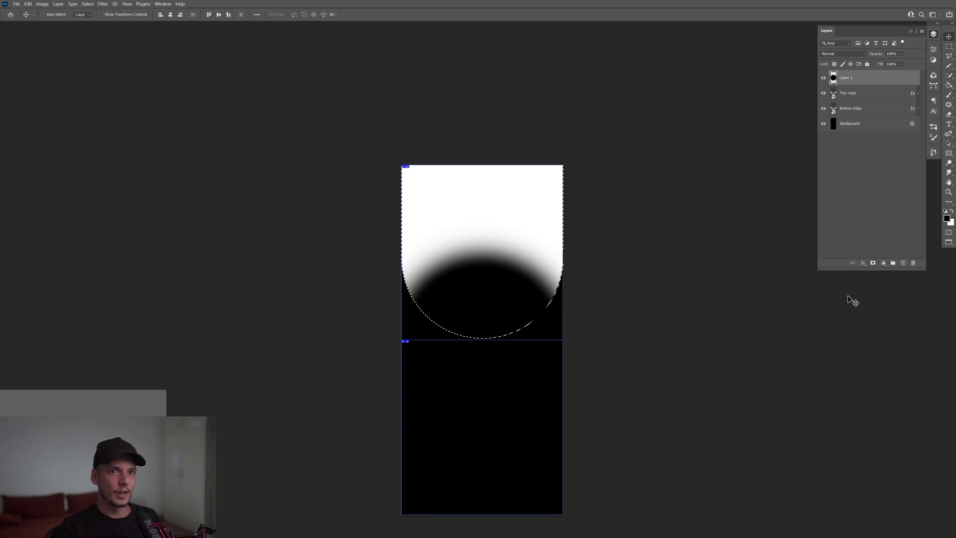
{"action": "left_click", "coordinate": [872, 264]}
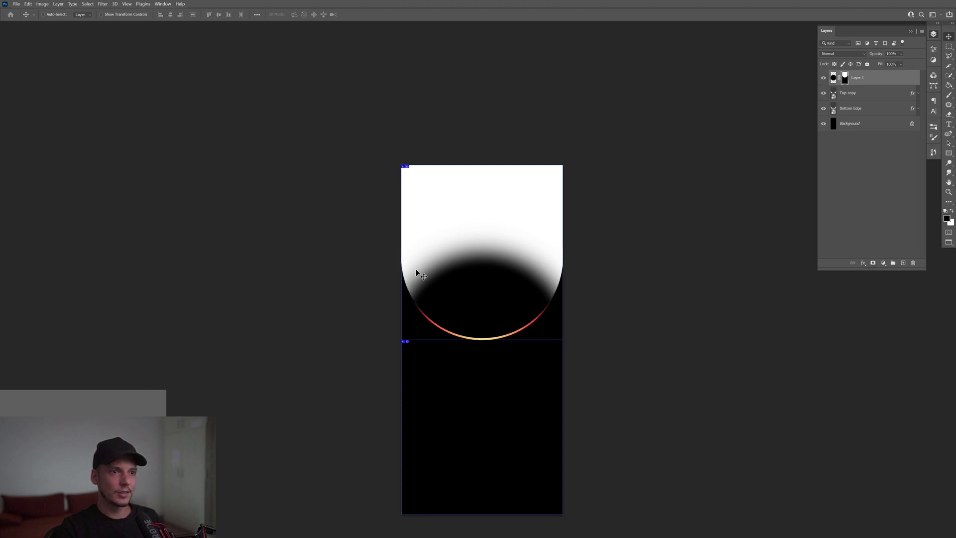
{"action": "scroll", "coordinate": [418, 273], "scroll_direction": "up", "scroll_amount": 2}
{"action": "scroll", "coordinate": [467, 278], "scroll_direction": "down", "scroll_amount": 1}
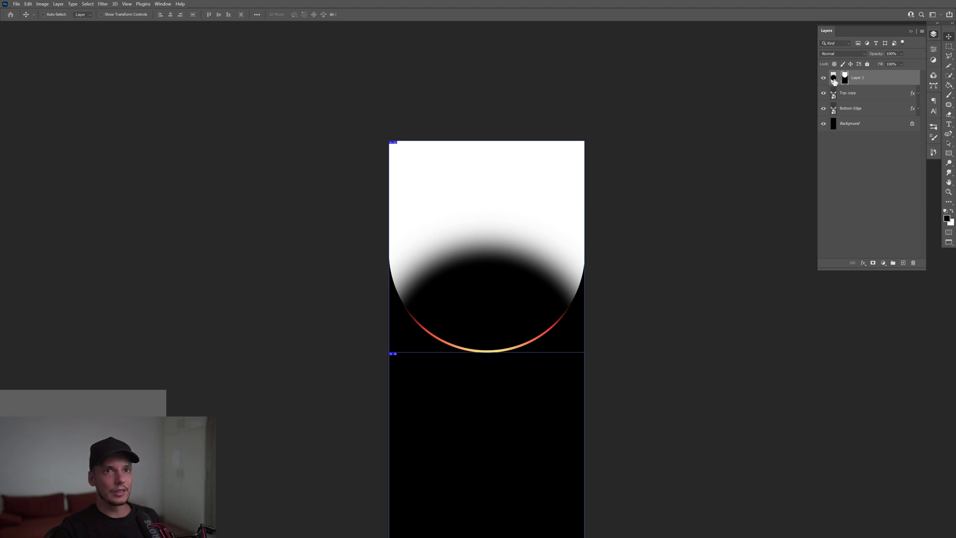
- Move the black circle upward so the red-yellow rim shows beneath it
{"action": "left_click", "coordinate": [833, 78]}
{"action": "left_click_drag", "start_coordinate": [500, 311], "coordinate": [510, 273]}
{"action": "scroll", "coordinate": [448, 335], "scroll_direction": "down", "scroll_amount": 3}
{"action": "scroll", "coordinate": [448, 335], "scroll_direction": "up", "scroll_amount": 2}
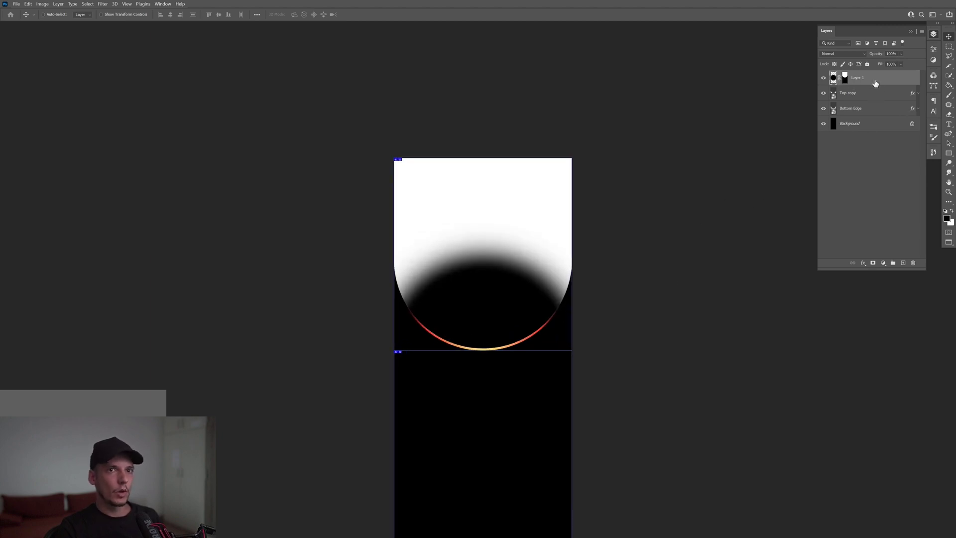
- Rename Layer 1 to 'Black Fill' and duplicate it
{"action": "double_click", "coordinate": [857, 78]}
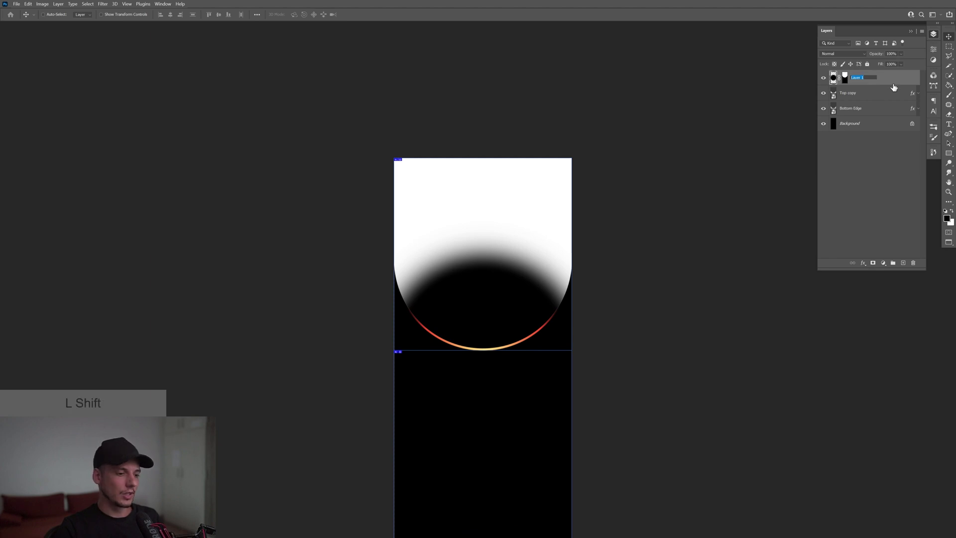
{"action": "type", "text": "Black Fil"}
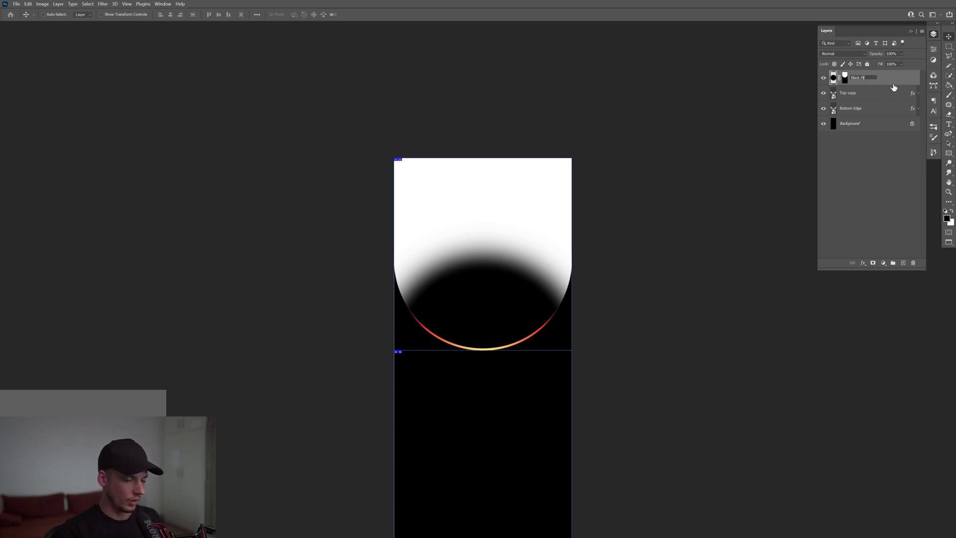
{"action": "type", "text": "l"}
{"action": "key", "text": "Return"}
{"action": "left_click_drag", "start_coordinate": [881, 81], "coordinate": [906, 263]}
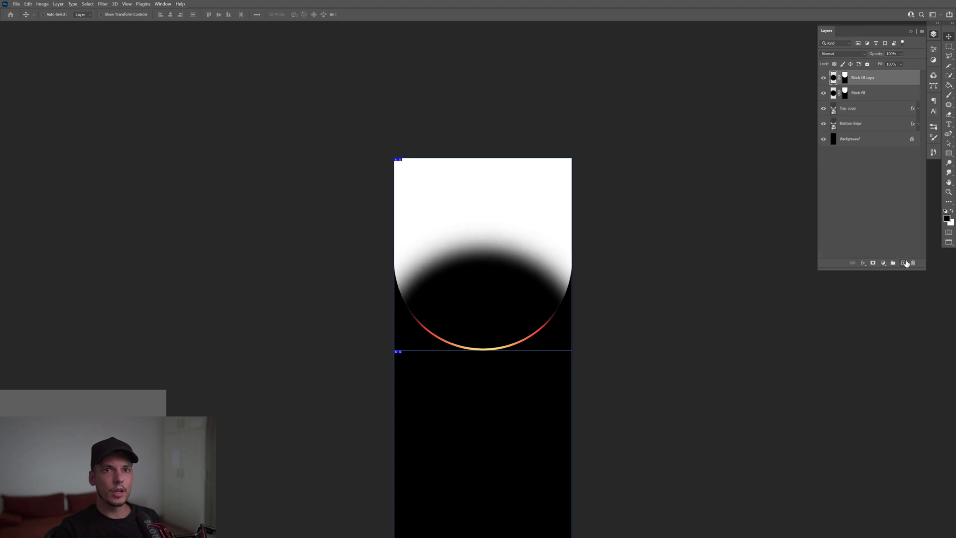
- Name the layers 'Black fill' and 'Orange fill', then nudge Orange fill slightly upward
{"action": "double_click", "coordinate": [857, 79]}
{"action": "key", "text": "BackSpace"}
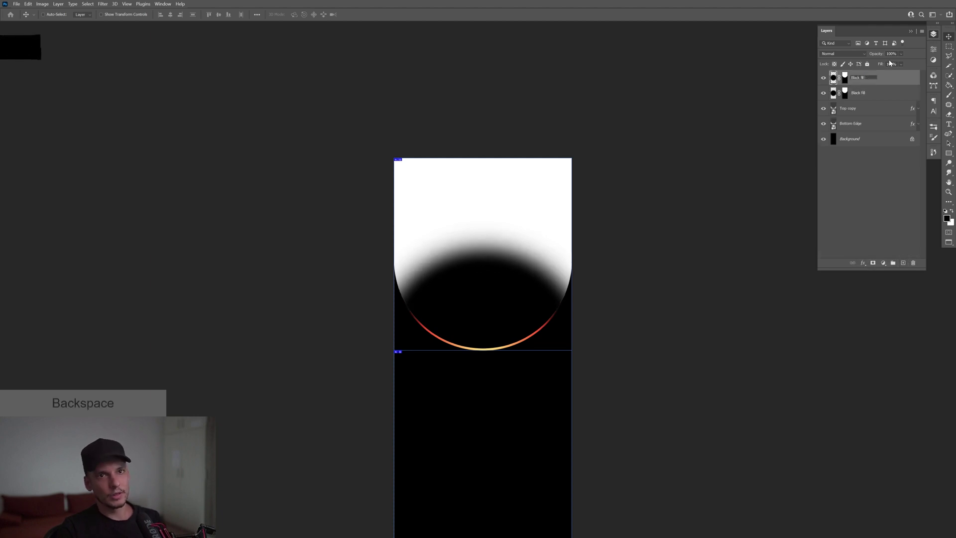
{"action": "type", "text": "ll"}
{"action": "key", "text": "Tab"}
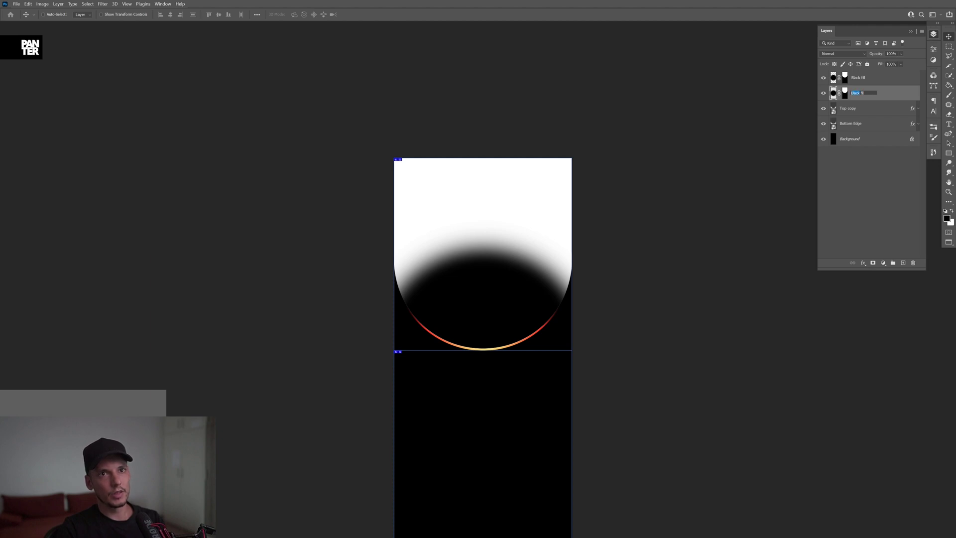
{"action": "type", "text": "Orange fill"}
{"action": "key", "text": "Return"}
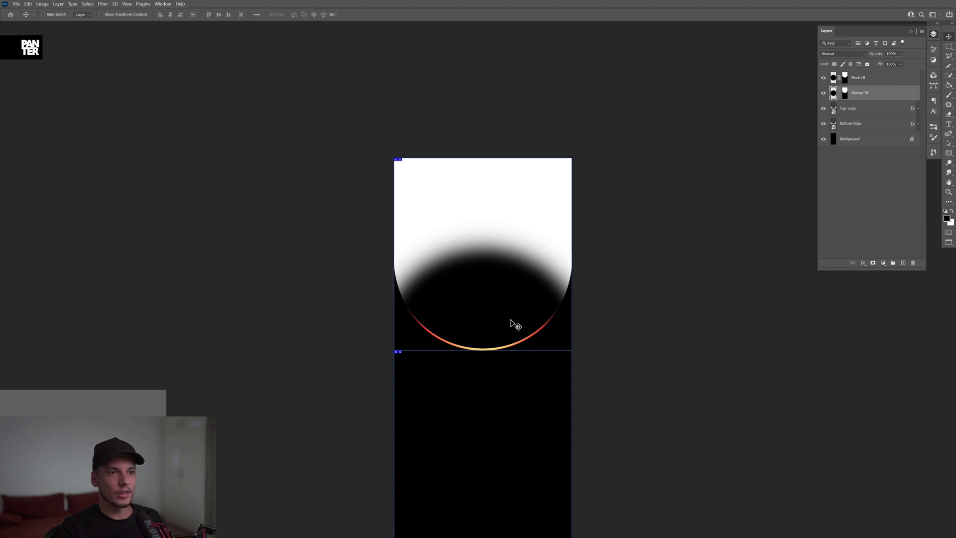
{"action": "left_click_drag", "start_coordinate": [513, 324], "coordinate": [512, 307]}
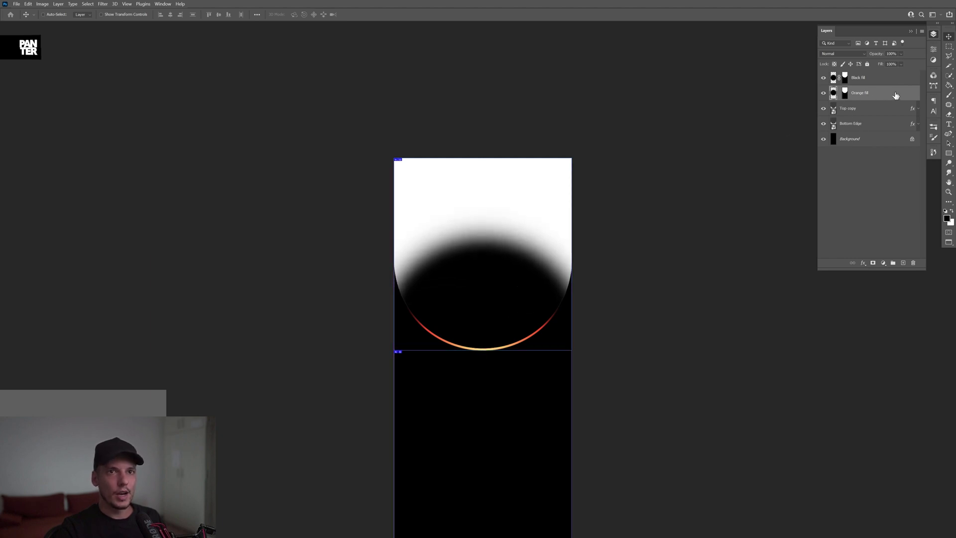
- Give Orange fill a Color Overlay using red sampled from the glowing rim
{"action": "double_click", "coordinate": [895, 95]}
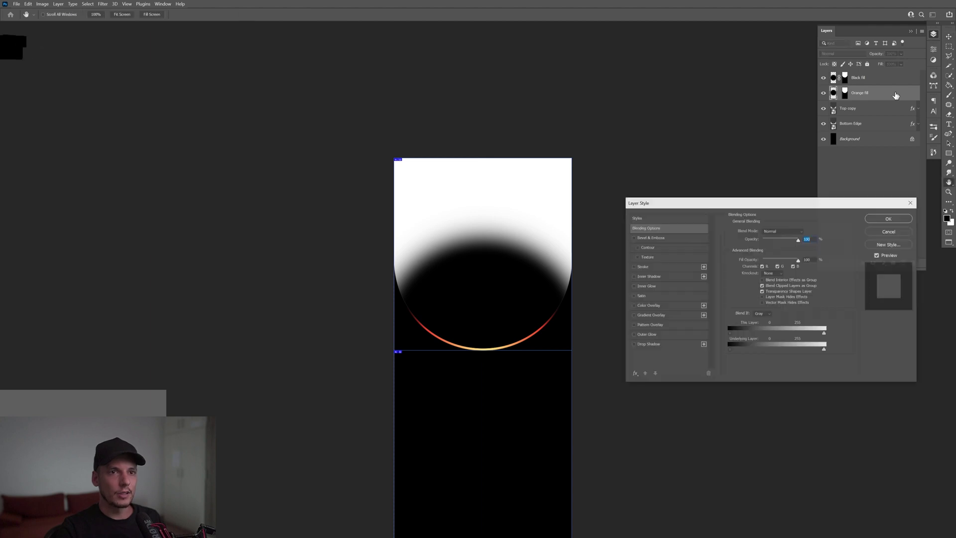
{"action": "left_click", "coordinate": [653, 306]}
{"action": "left_click", "coordinate": [805, 232]}
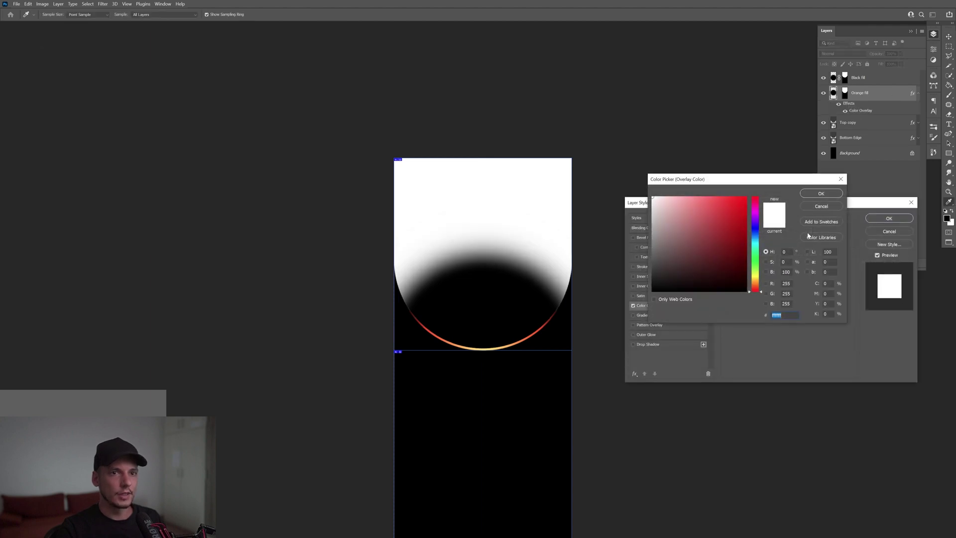
{"action": "left_click", "coordinate": [552, 316]}
{"action": "key", "text": "Return"}
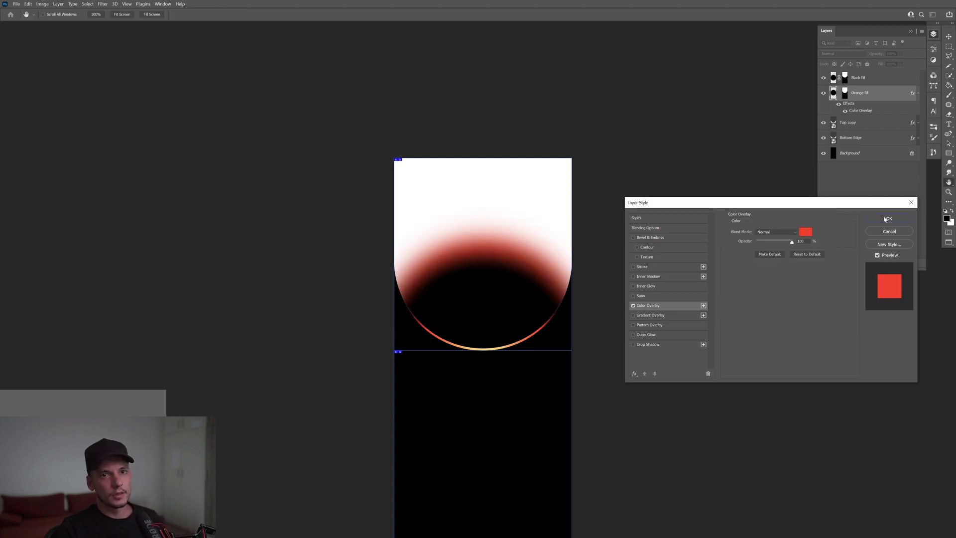
{"action": "left_click", "coordinate": [886, 219]}
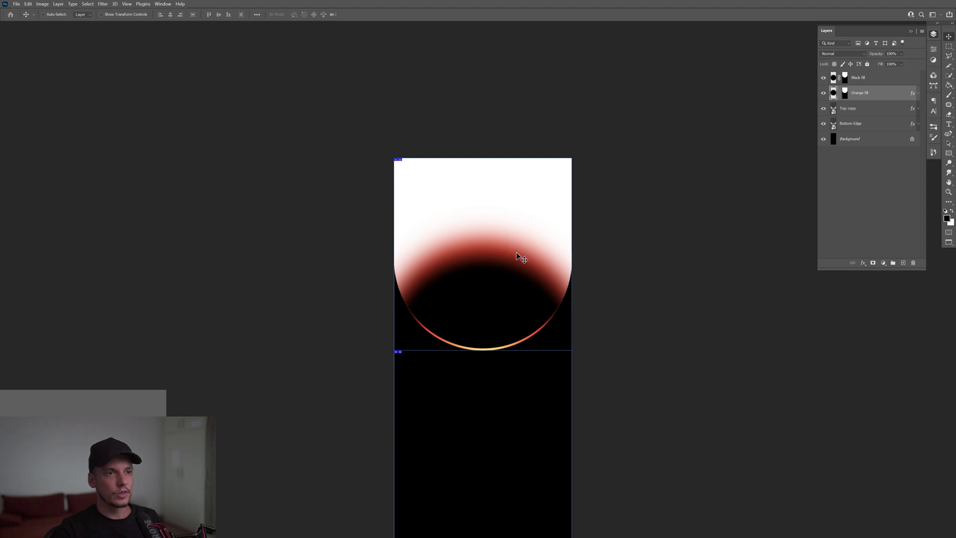
- Raise the red glow, stretch it to about 119% height, and duplicate Orange fill
{"action": "left_click_drag", "start_coordinate": [518, 258], "coordinate": [517, 242]}
{"action": "key", "text": "ctrl"}
{"action": "key", "text": "ctrl+t"}
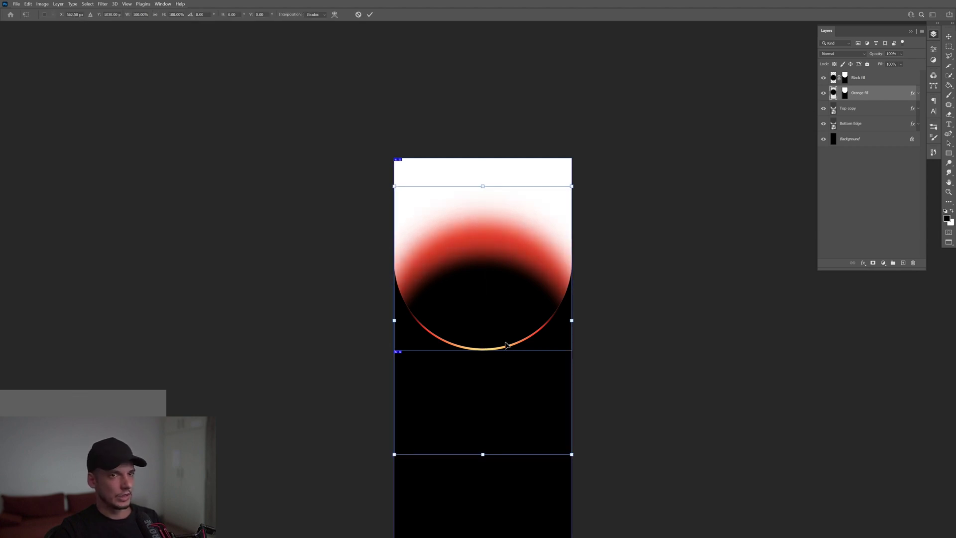
{"action": "left_click_drag", "start_coordinate": [482, 455], "coordinate": [481, 492]}
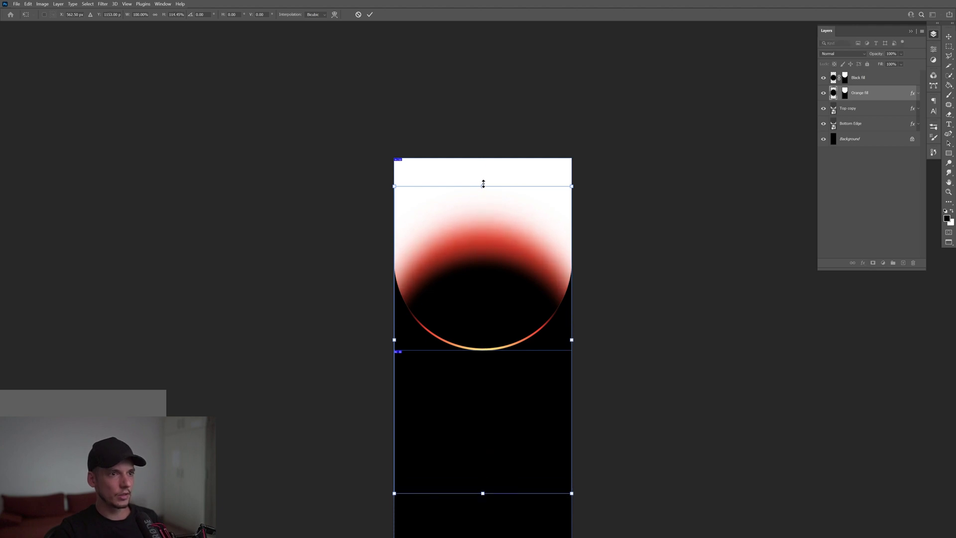
{"action": "mouse_move", "coordinate": [482, 185]}
{"action": "left_mouse_down"}
{"action": "mouse_move", "coordinate": [485, 161]}
{"action": "mouse_move", "coordinate": [486, 172]}
{"action": "left_mouse_up"}
{"action": "key", "text": "Return"}
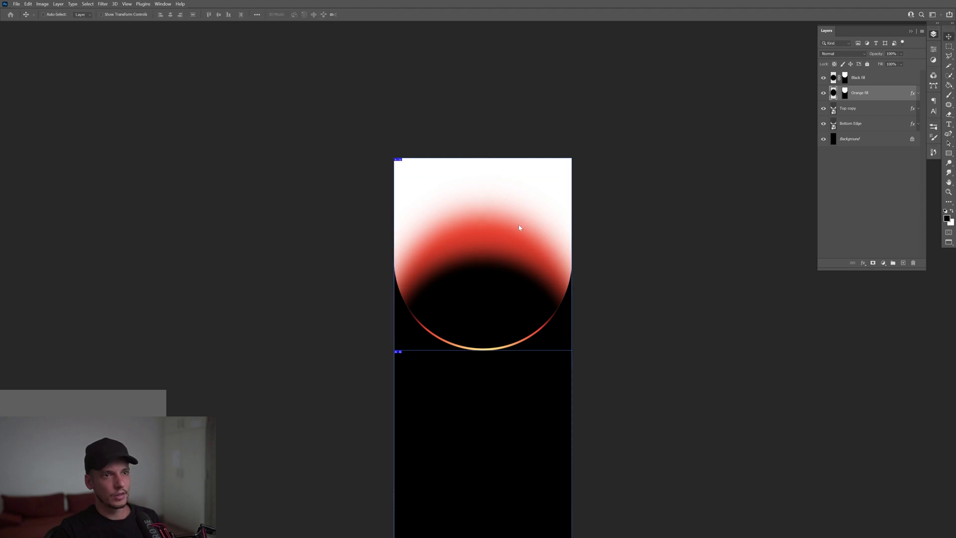
{"action": "left_click_drag", "start_coordinate": [882, 97], "coordinate": [904, 260]}
- Rename the copy 'Orange fill' and the third glow layer 'Yellow fill', then shift it straight up
{"action": "double_click", "coordinate": [874, 94]}
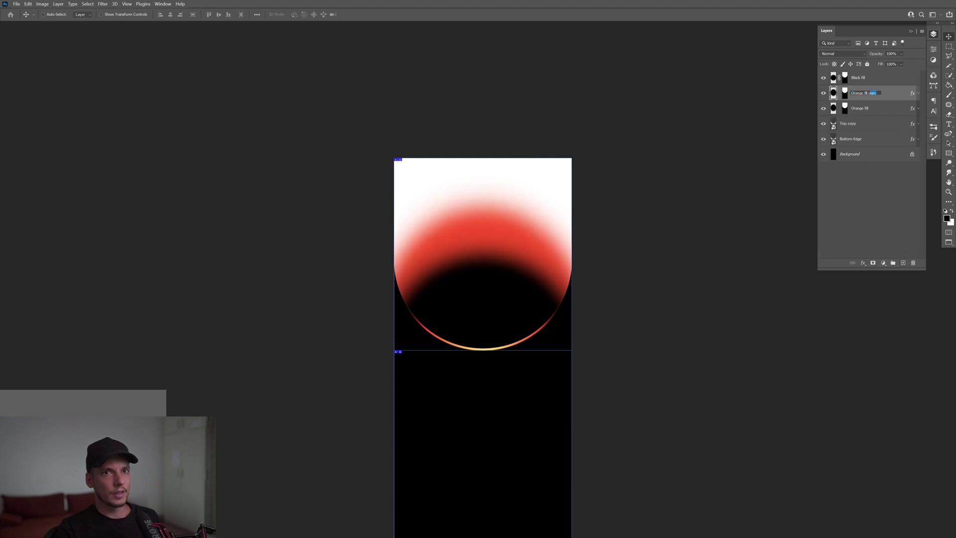
{"action": "key", "text": "BackSpace"}
{"action": "key", "text": "Return"}
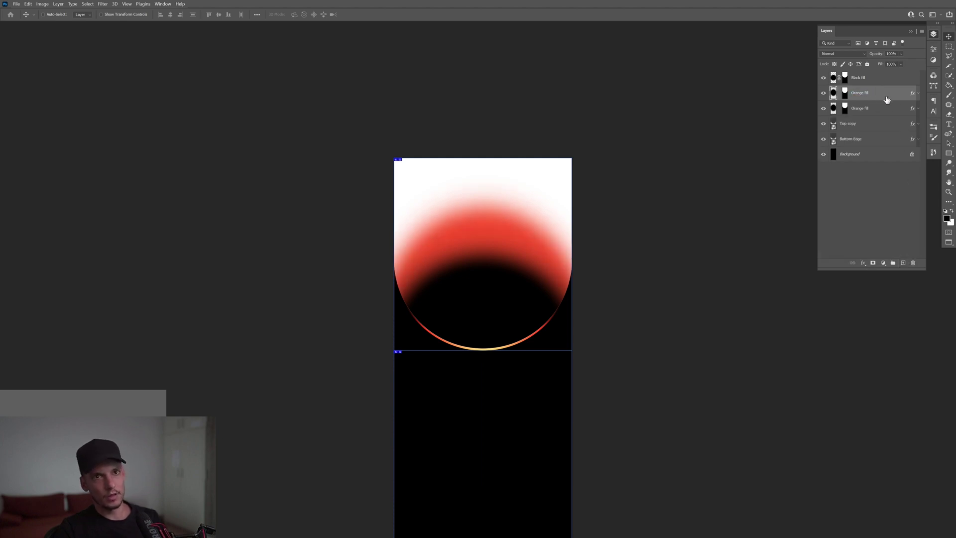
{"action": "double_click", "coordinate": [865, 110]}
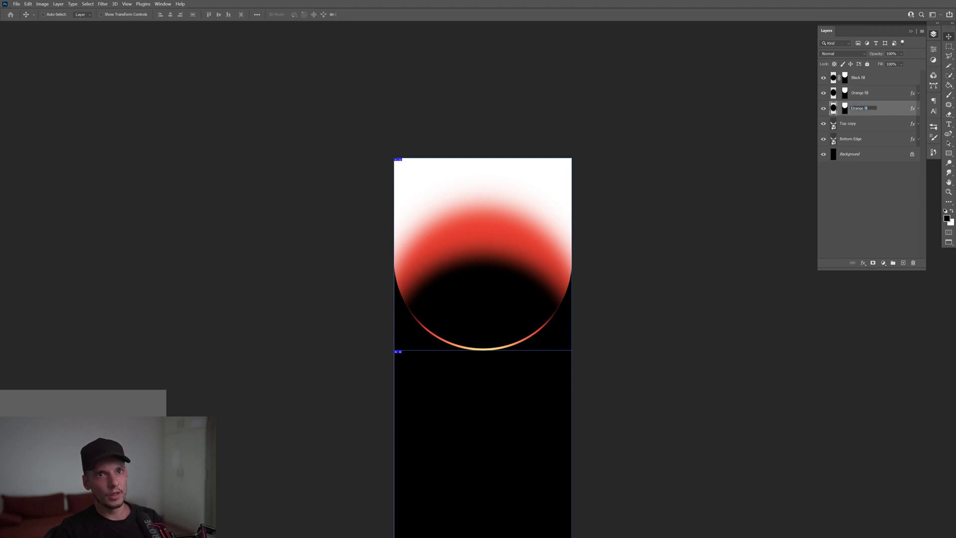
{"action": "type", "text": "Ye"}
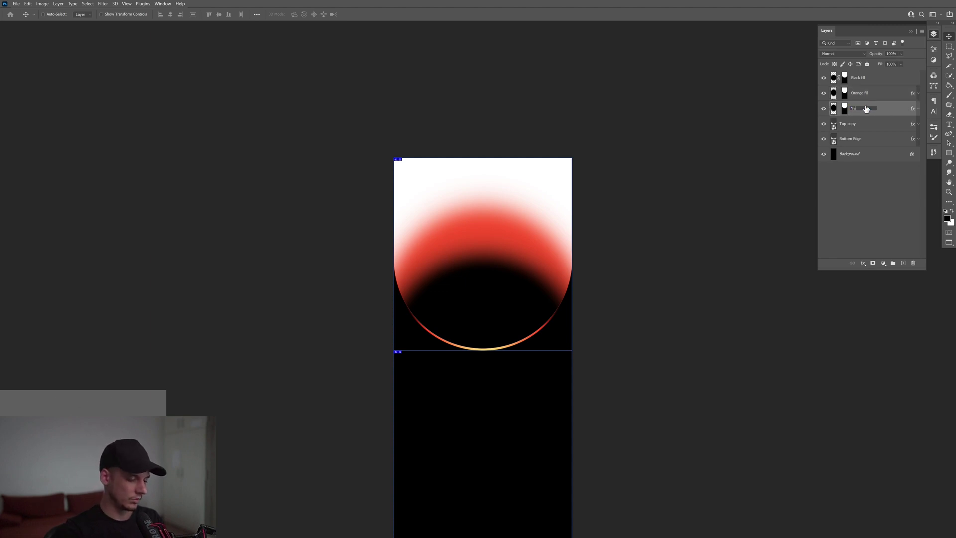
{"action": "type", "text": "llow fill"}
{"action": "key", "text": "Return"}
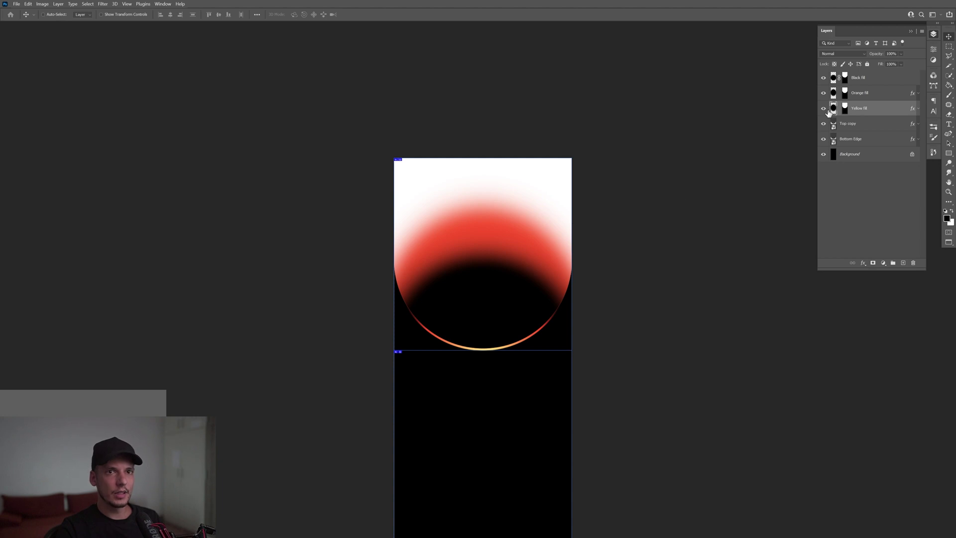
{"action": "left_click_drag", "start_coordinate": [486, 224], "coordinate": [486, 201]}
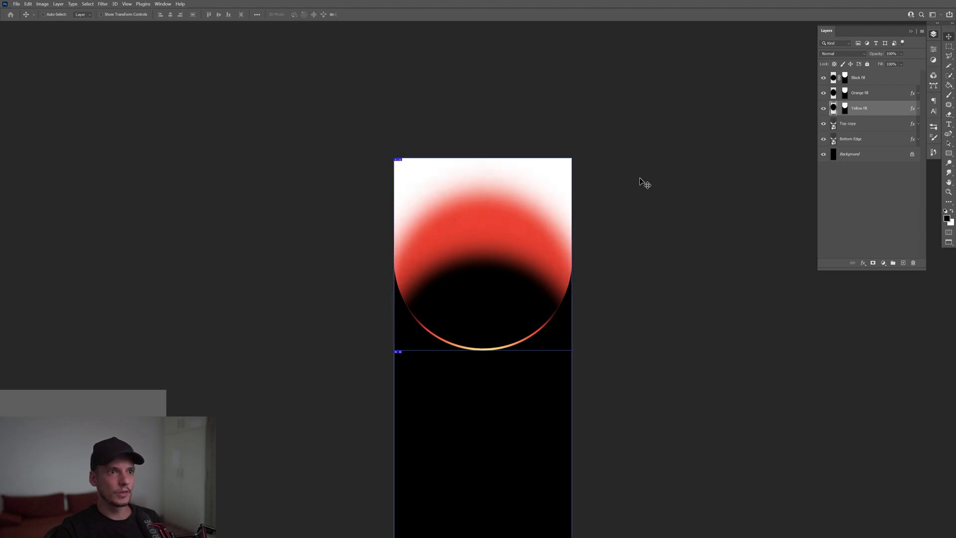
- Give Yellow fill a Color Overlay in yellow f7c92a
{"action": "double_click", "coordinate": [914, 109]}
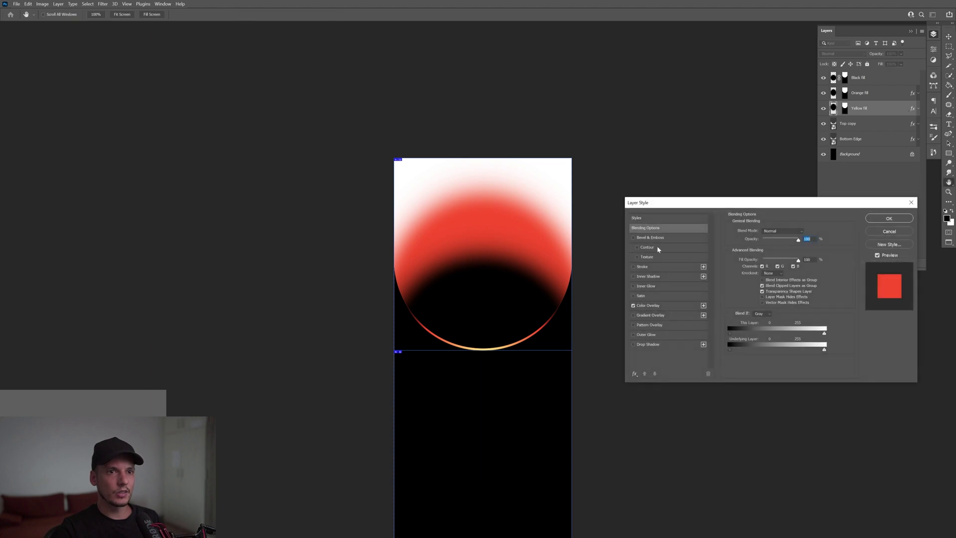
{"action": "left_click", "coordinate": [652, 306]}
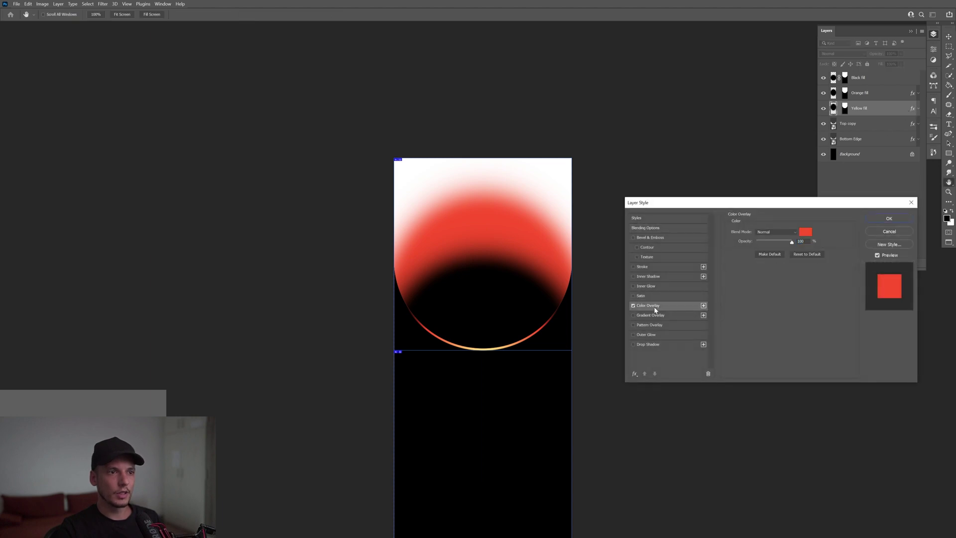
{"action": "left_click", "coordinate": [804, 232]}
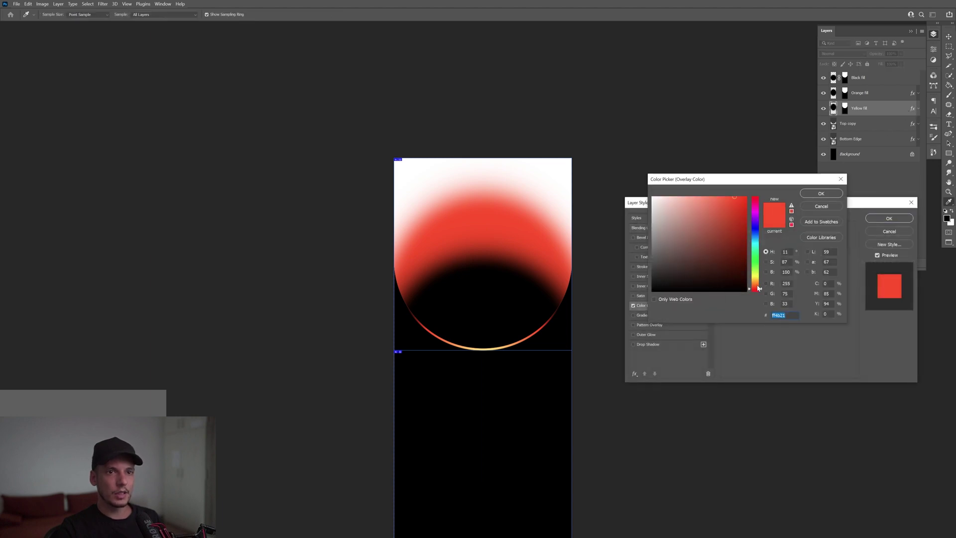
{"action": "left_click_drag", "start_coordinate": [758, 288], "coordinate": [759, 281]}
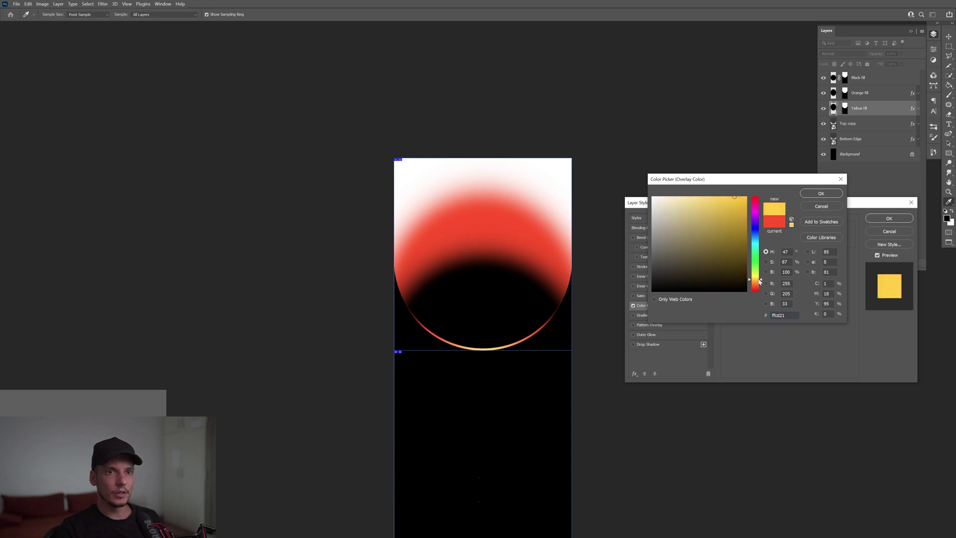
{"action": "left_click_drag", "start_coordinate": [733, 199], "coordinate": [716, 199]}
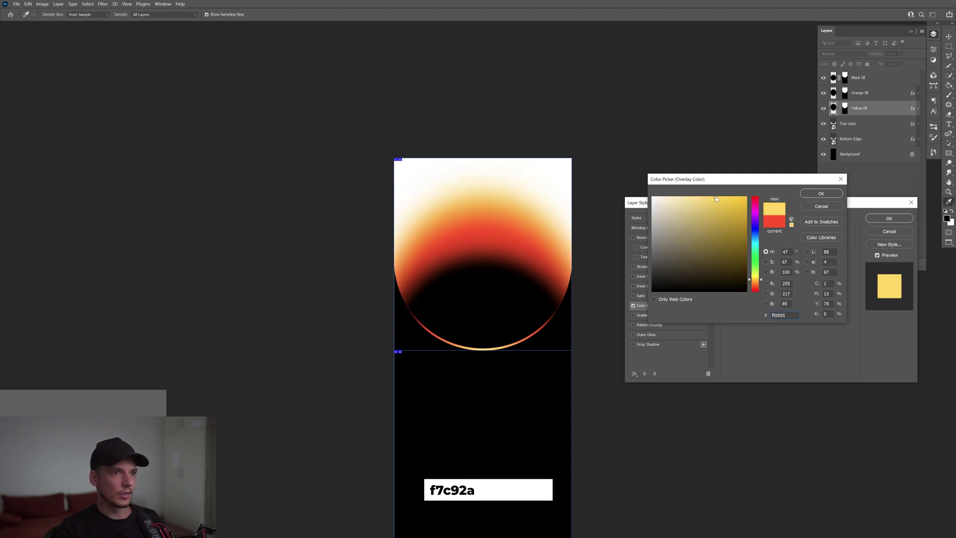
{"action": "type", "text": "f7c92a"}
{"action": "left_click", "coordinate": [819, 196]}
{"action": "left_click", "coordinate": [889, 218]}
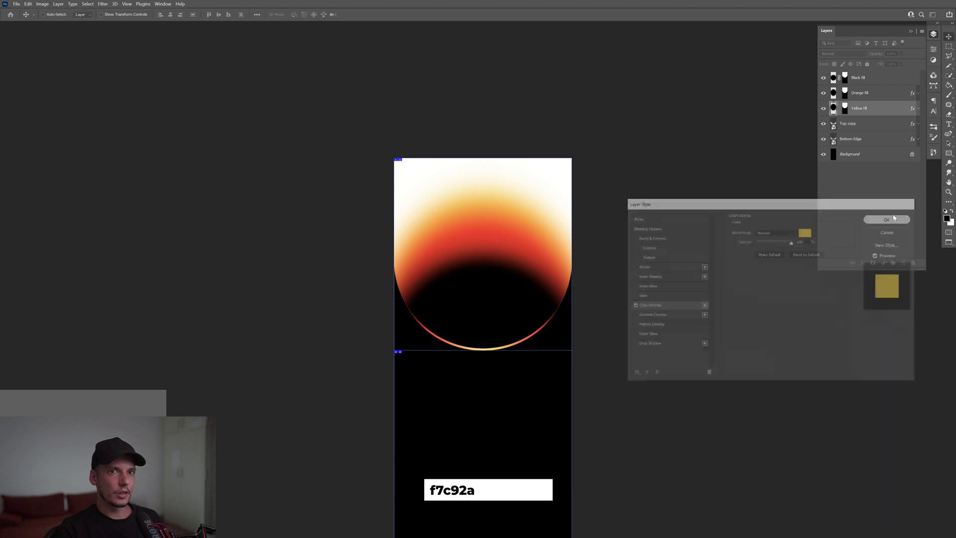
{"action": "left_click", "coordinate": [823, 123]}
- Rename the Top copy layer to 'Bottom fill'
{"action": "left_click", "coordinate": [822, 124]}
{"action": "left_click", "coordinate": [847, 124]}
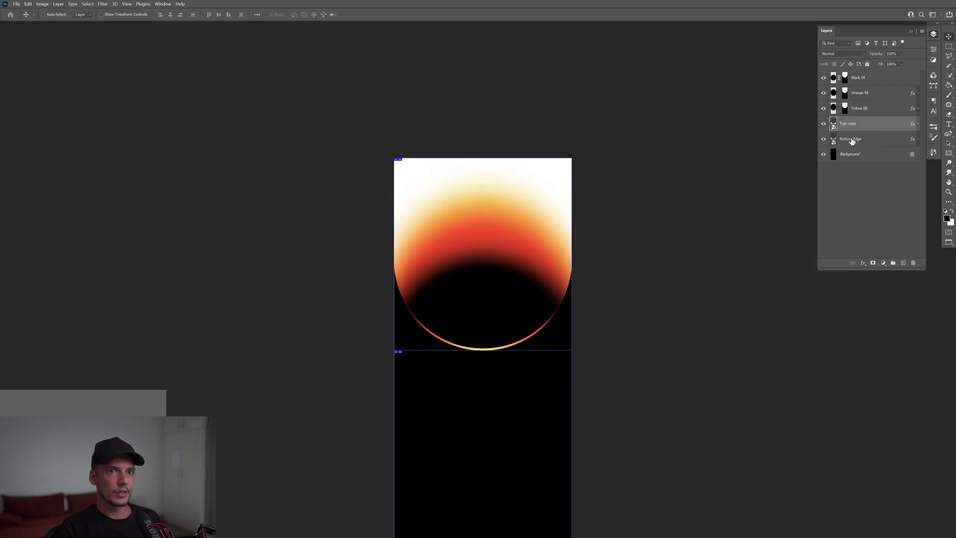
{"action": "type", "text": "B"}
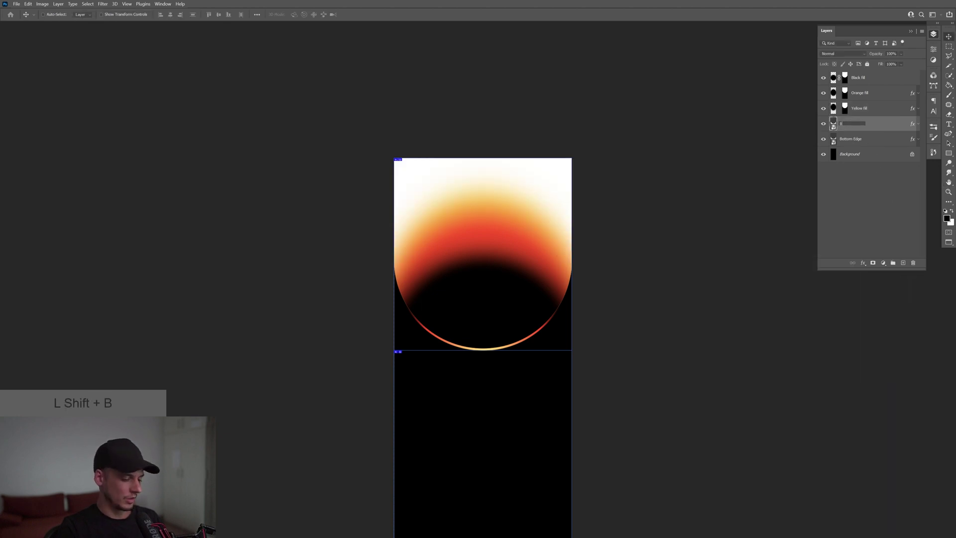
{"action": "type", "text": "ottom fil"}
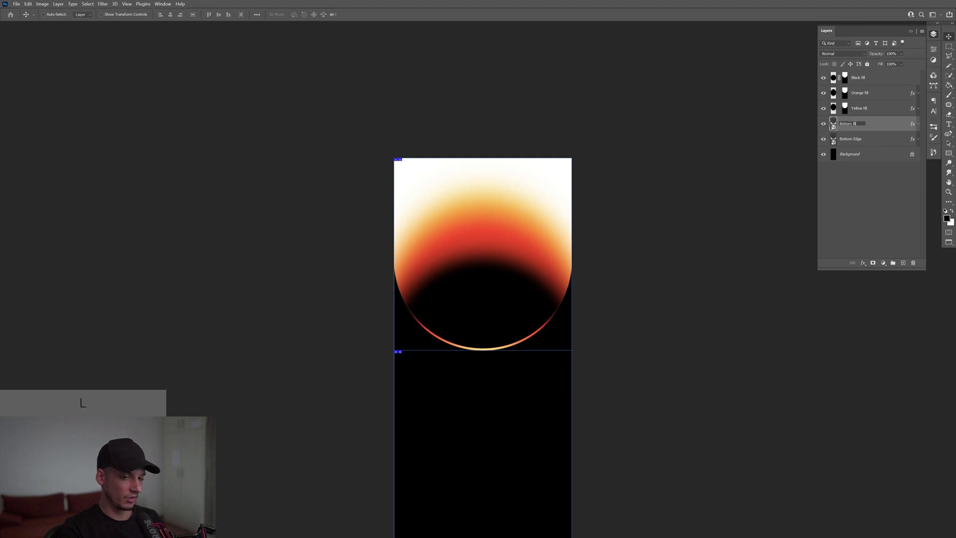
{"action": "type", "text": "l"}
{"action": "key", "text": "Return"}
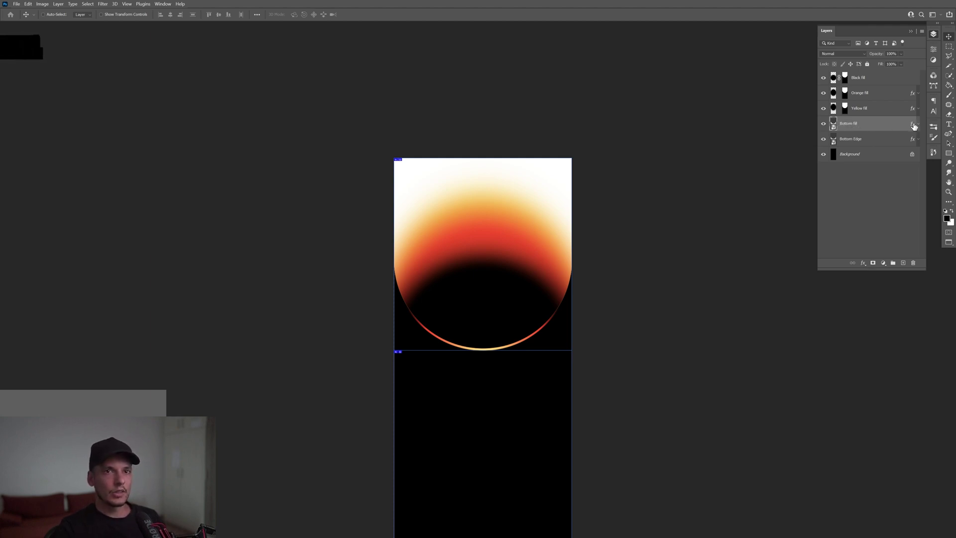
- Add a pale yellow fbda69 Color Overlay to Bottom fill, turning the top area cream
{"action": "double_click", "coordinate": [913, 126]}
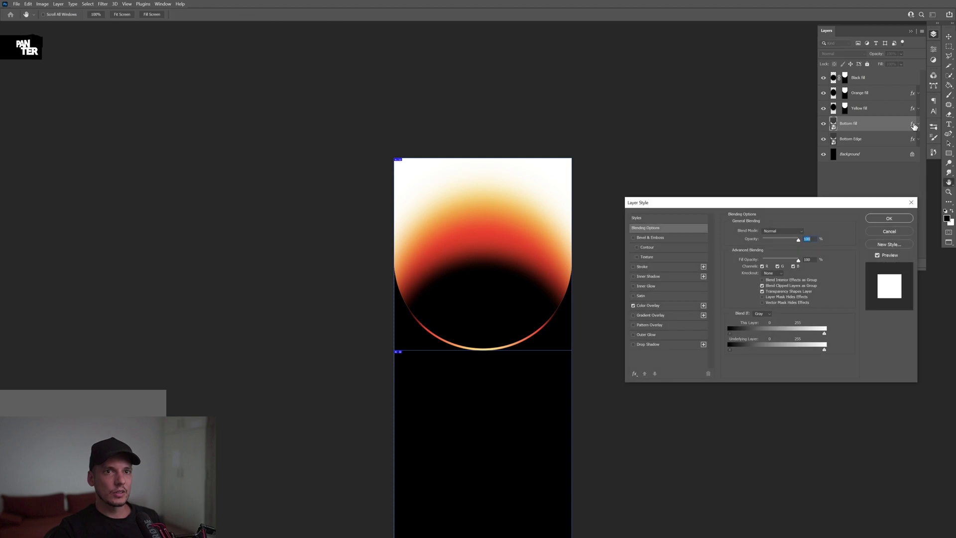
{"action": "left_click", "coordinate": [656, 306]}
{"action": "left_click", "coordinate": [806, 230]}
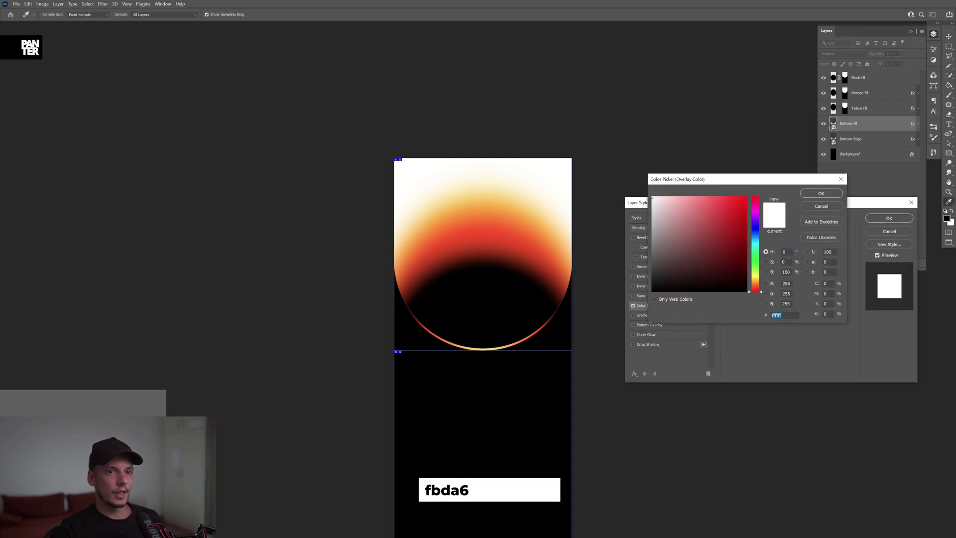
{"action": "type", "text": "fbda69"}
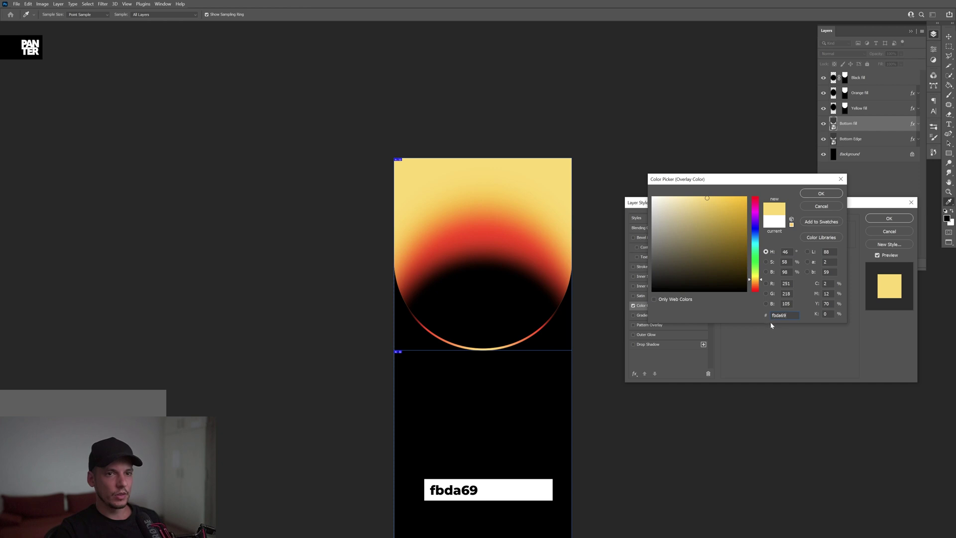
{"action": "key", "text": "Return"}
{"action": "left_click", "coordinate": [889, 218]}
{"action": "scroll", "coordinate": [494, 427], "scroll_direction": "down", "scroll_amount": 2}
{"action": "key", "text": "v"}
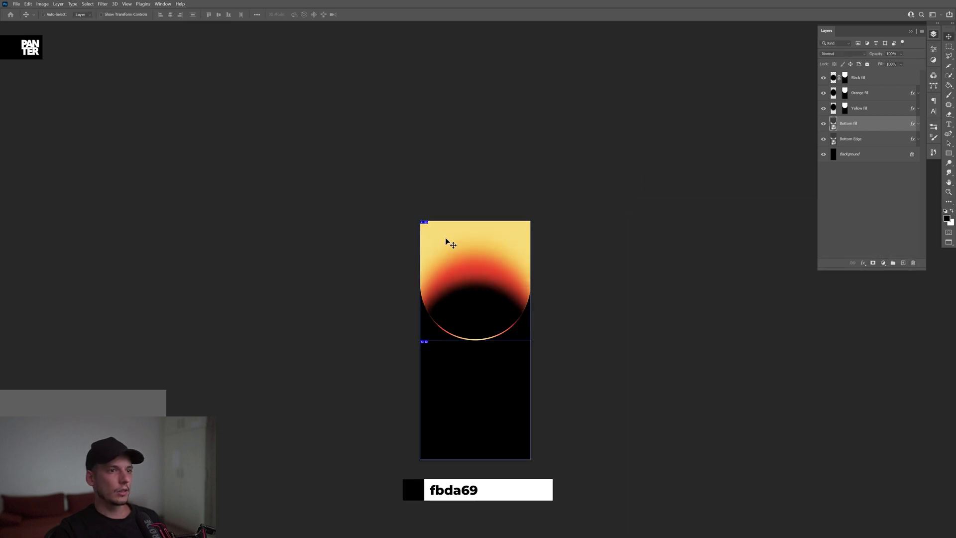
{"action": "scroll", "coordinate": [445, 238], "scroll_direction": "up", "scroll_amount": 2}
{"action": "left_click_drag", "start_coordinate": [518, 299], "coordinate": [490, 252]}
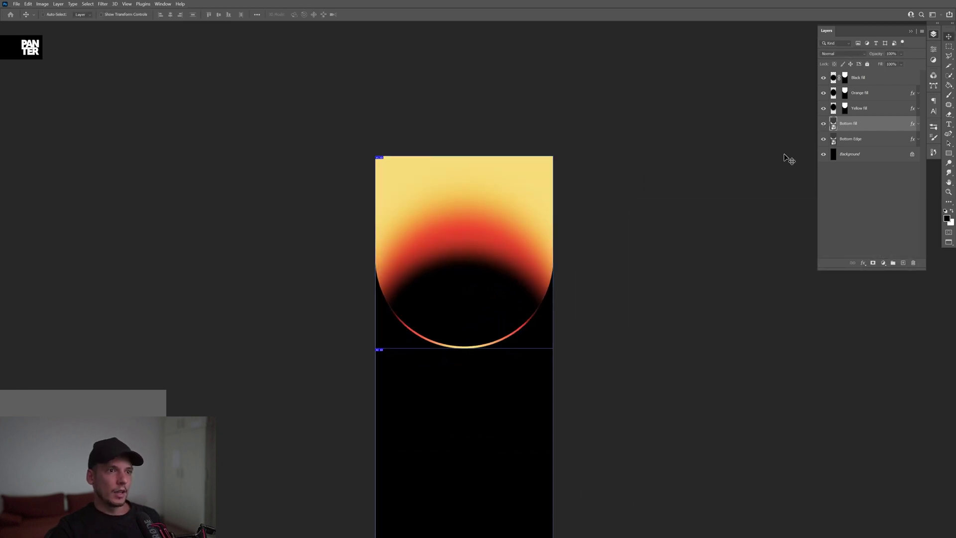
- Duplicate Black fill and convert the copy to a smart object
{"action": "left_click", "coordinate": [823, 109]}
{"action": "left_click", "coordinate": [823, 109]}
{"action": "left_click", "coordinate": [824, 79]}
{"action": "left_click", "coordinate": [823, 78]}
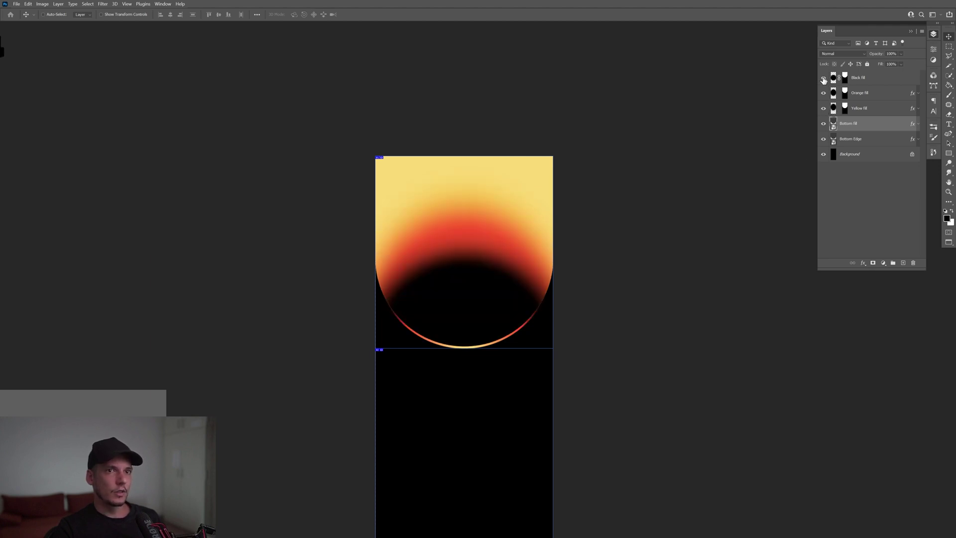
{"action": "left_click_drag", "start_coordinate": [891, 81], "coordinate": [903, 263]}
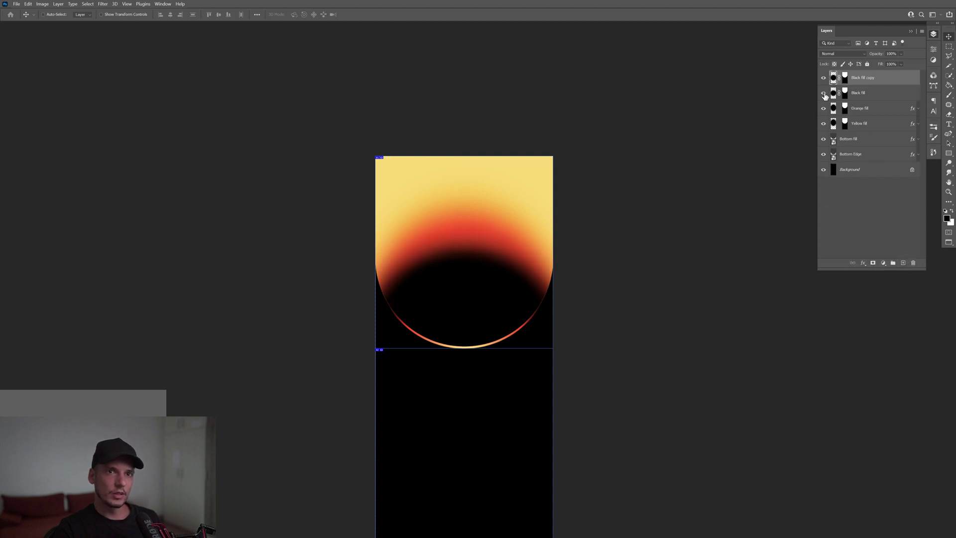
{"action": "right_click", "coordinate": [887, 78]}
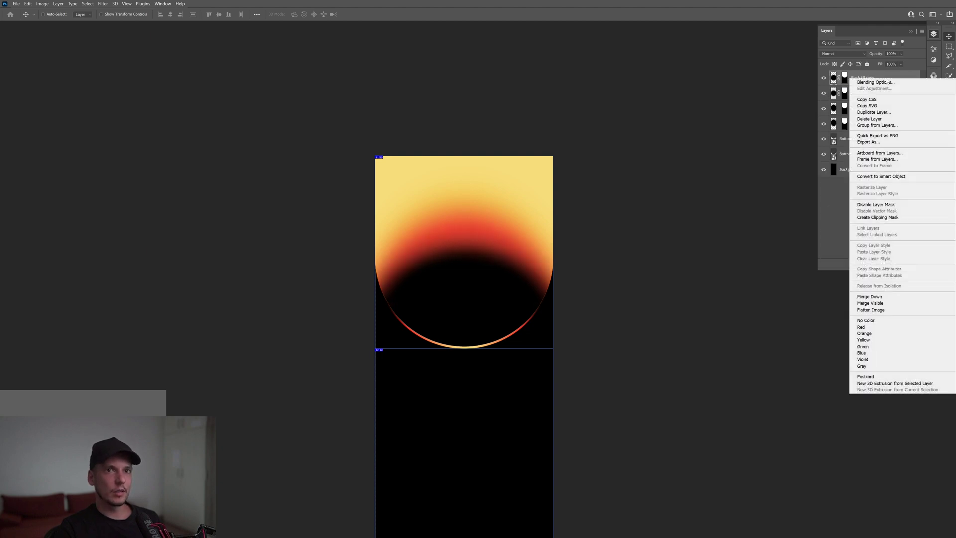
{"action": "left_click", "coordinate": [881, 176]}
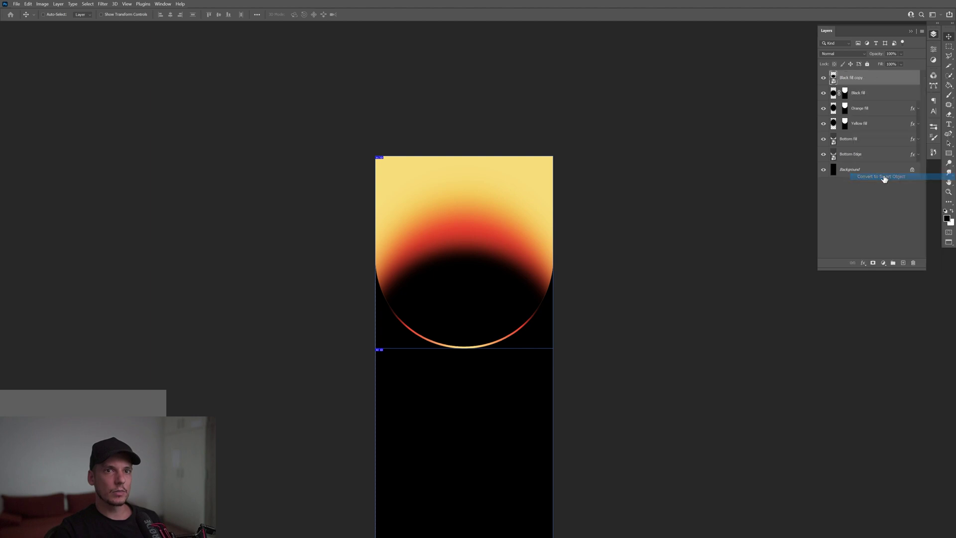
- Set up a Gaussian Blur with a 161.8 px radius on Black fill copy
{"action": "left_click", "coordinate": [100, 5]}
{"action": "mouse_move", "coordinate": [121, 93]}
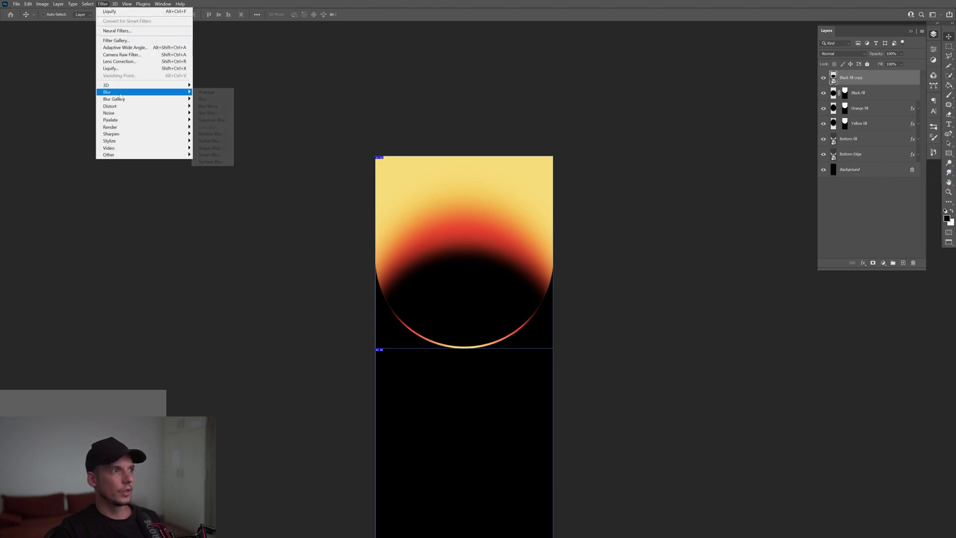
{"action": "left_click", "coordinate": [227, 120]}
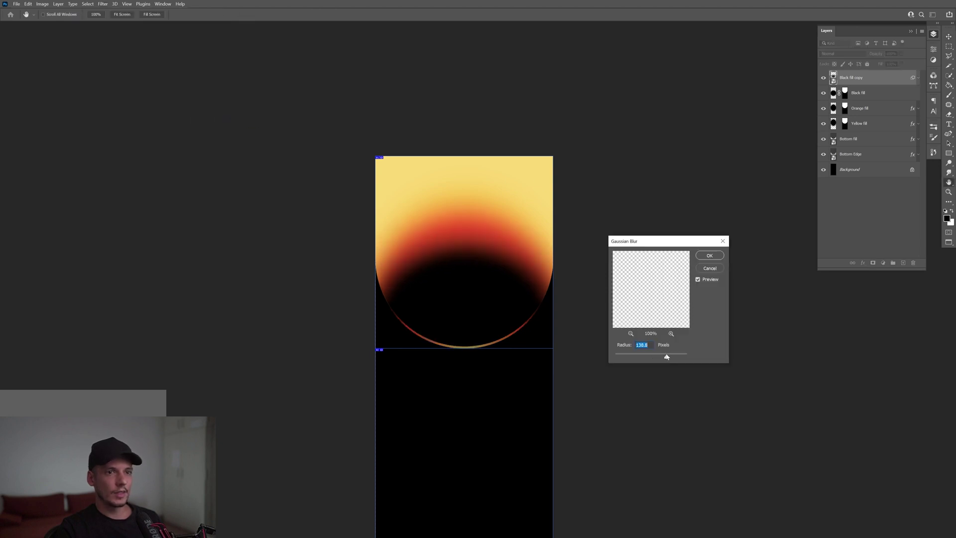
{"action": "mouse_move", "coordinate": [666, 356]}
{"action": "left_mouse_down"}
{"action": "mouse_move", "coordinate": [678, 357]}
{"action": "mouse_move", "coordinate": [665, 356]}
{"action": "left_mouse_up"}
- Apply the 161.8 px Gaussian Blur and compare the blurred copy and Bottom fill by toggling visibility
{"action": "left_click", "coordinate": [717, 255]}
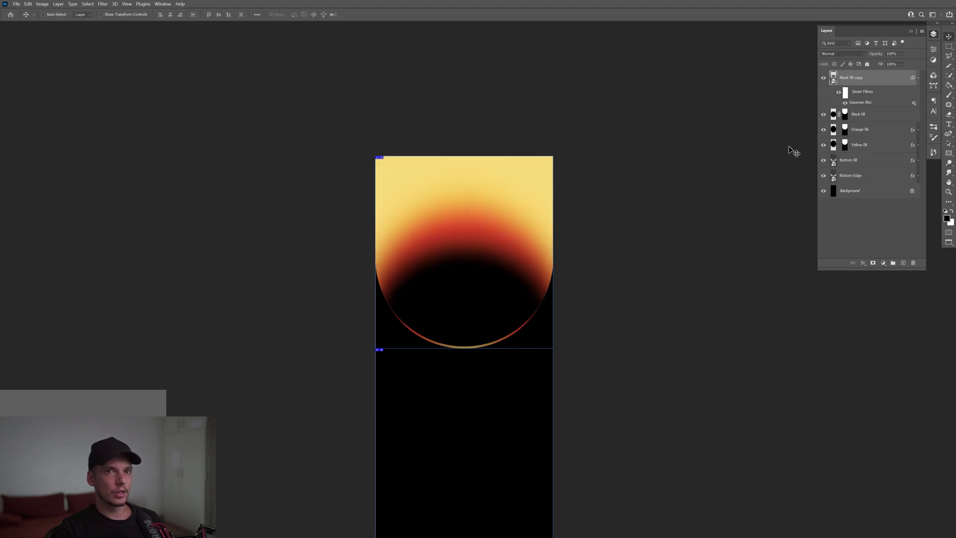
{"action": "left_click", "coordinate": [823, 78]}
{"action": "left_click", "coordinate": [823, 78]}
{"action": "left_click", "coordinate": [823, 78]}
{"action": "left_click", "coordinate": [823, 79]}
{"action": "left_click", "coordinate": [823, 78]}
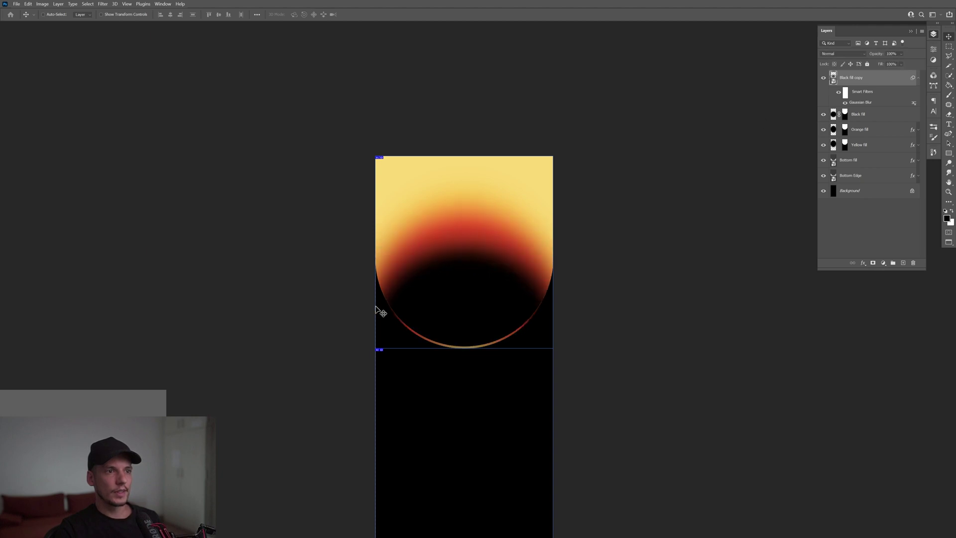
{"action": "scroll", "coordinate": [380, 316], "scroll_direction": "up", "scroll_amount": 3}
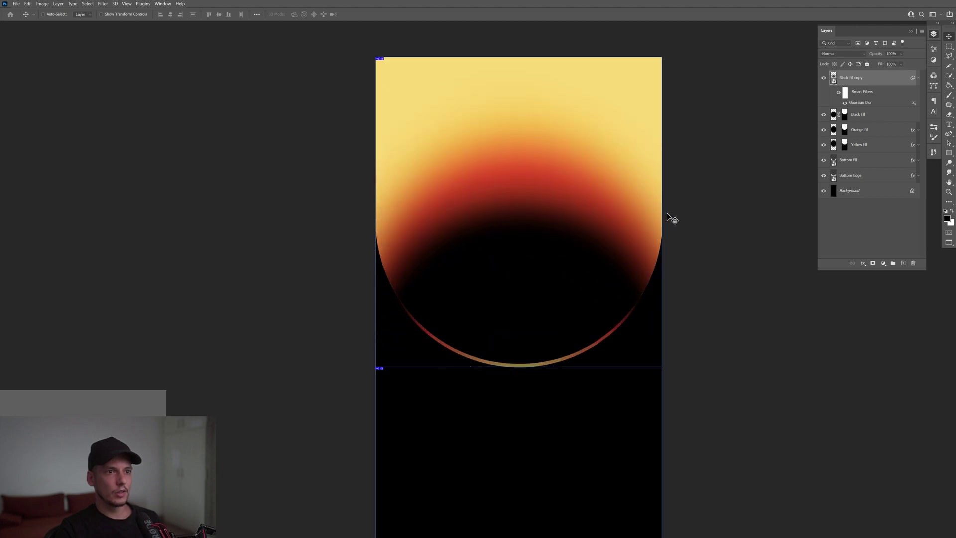
{"action": "scroll", "coordinate": [512, 335], "scroll_direction": "down", "scroll_amount": 3}
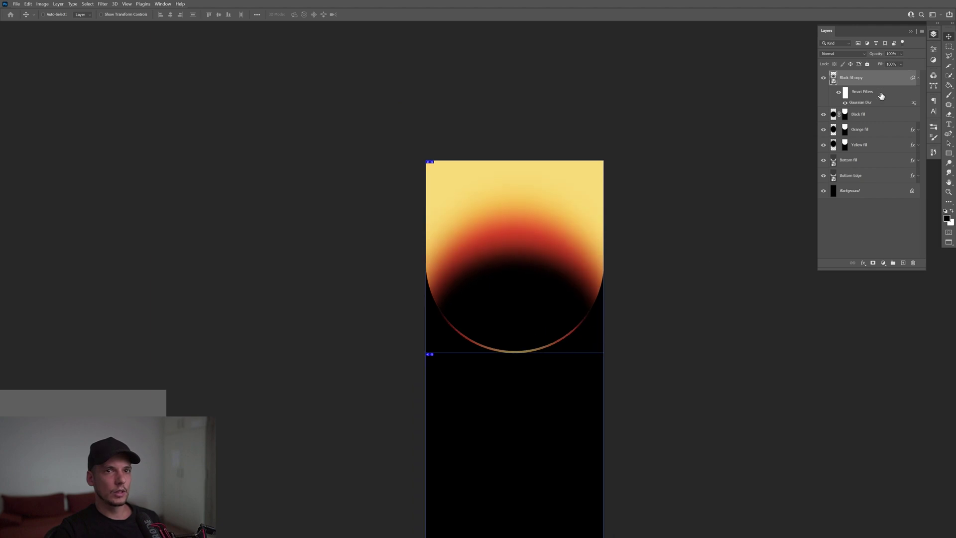
{"action": "left_click", "coordinate": [917, 78]}
{"action": "left_click", "coordinate": [824, 140]}
{"action": "left_click", "coordinate": [824, 141]}
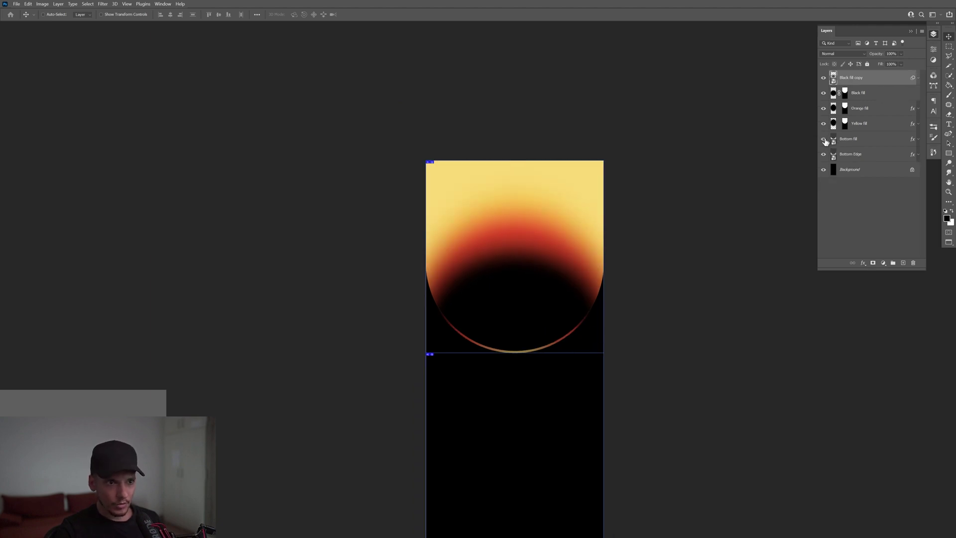
{"action": "left_click", "coordinate": [825, 140]}
{"action": "left_click", "coordinate": [825, 140]}
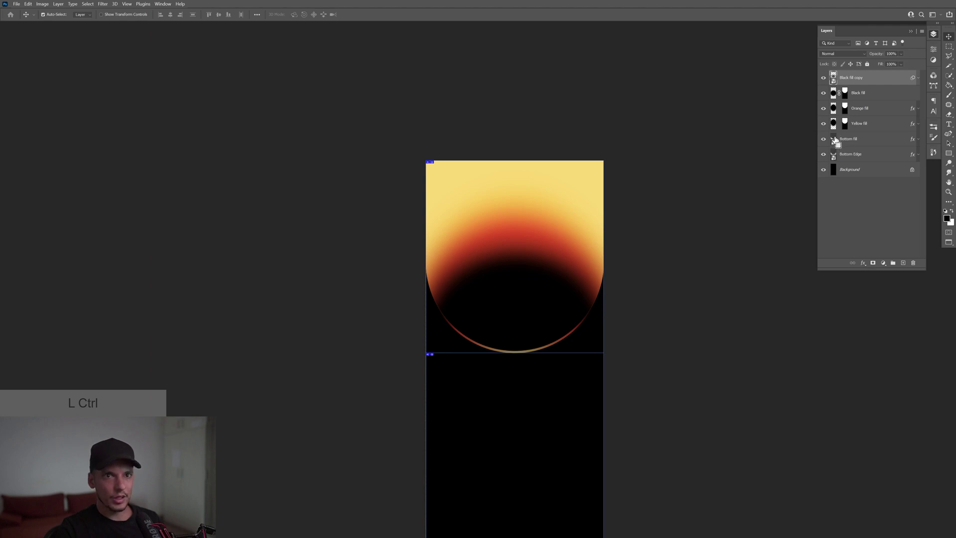
- Mask Black fill copy to the Bottom fill shape and rename it 'Black fill Blur'
{"action": "left_click", "coordinate": [836, 142], "text": "ctrl"}
{"action": "scroll", "coordinate": [617, 294], "scroll_direction": "up", "scroll_amount": 1}
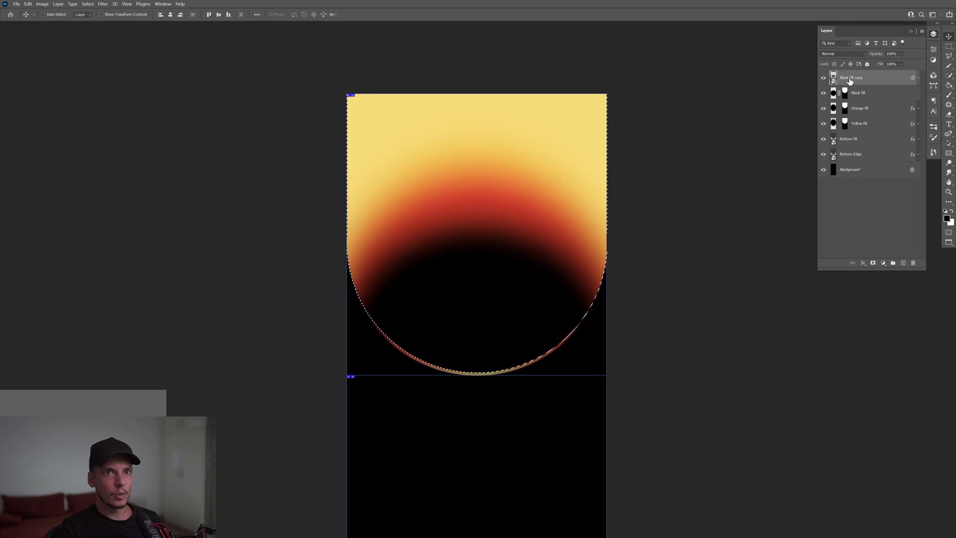
{"action": "left_click", "coordinate": [872, 263]}
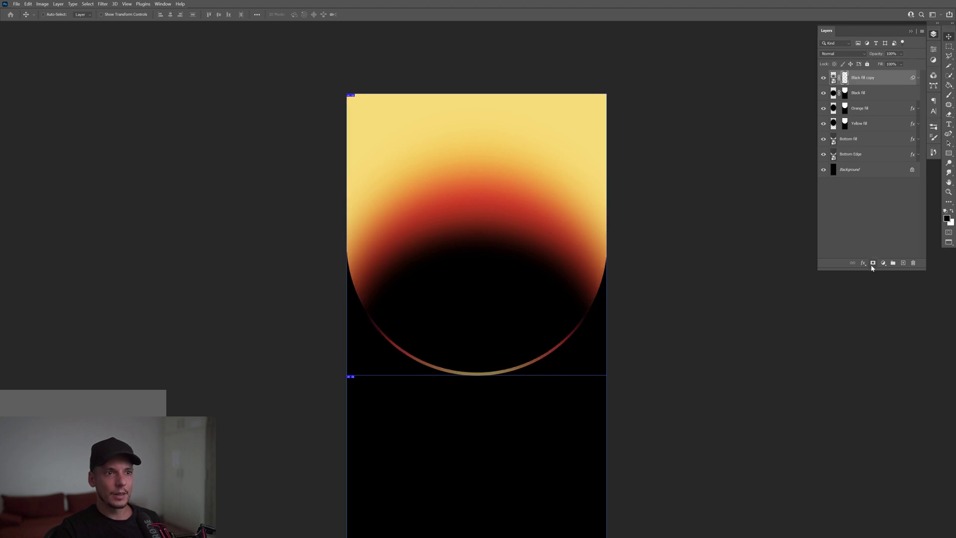
{"action": "scroll", "coordinate": [450, 348], "scroll_direction": "down", "scroll_amount": 3}
{"action": "double_click", "coordinate": [861, 78]}
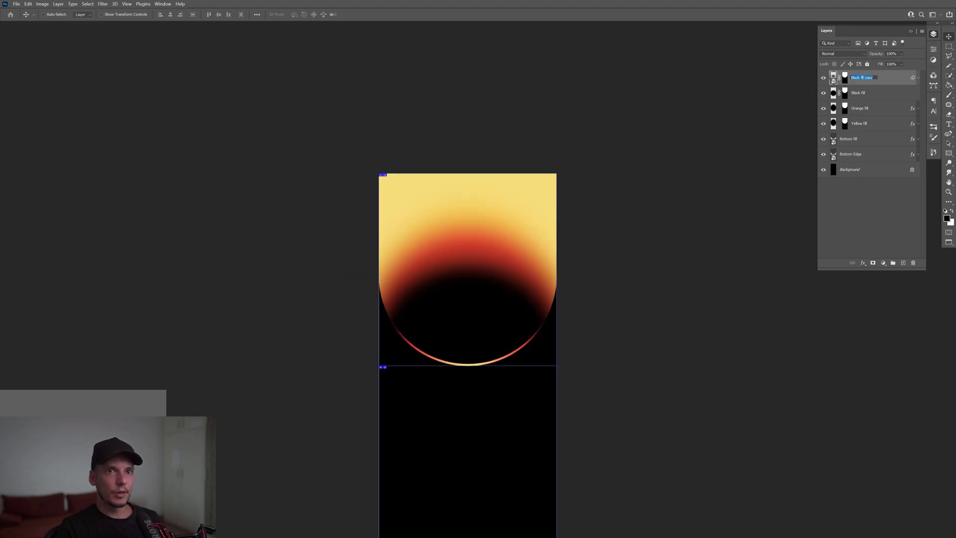
{"action": "type", "text": "B"}
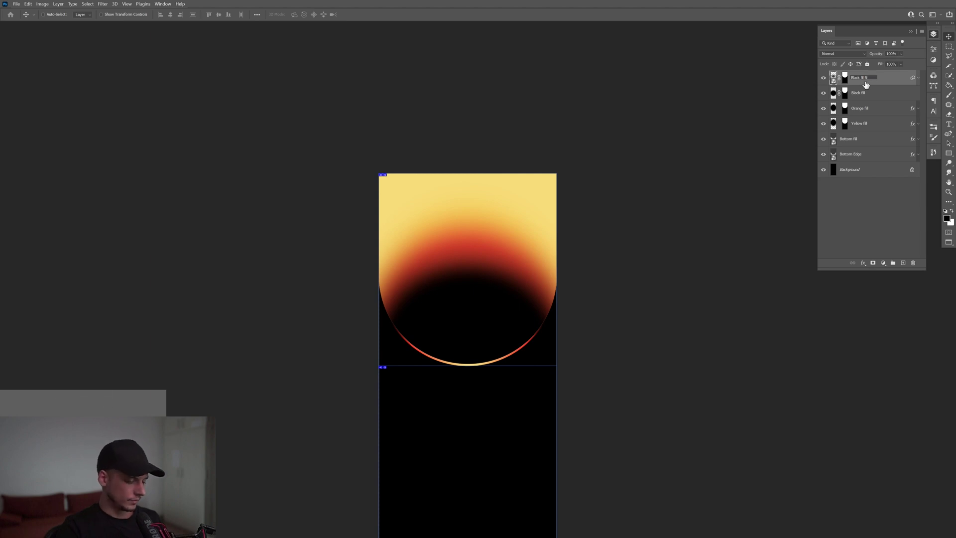
{"action": "type", "text": "lur"}
{"action": "key", "text": "Return"}
{"action": "scroll", "coordinate": [533, 283], "scroll_direction": "down", "scroll_amount": 3}
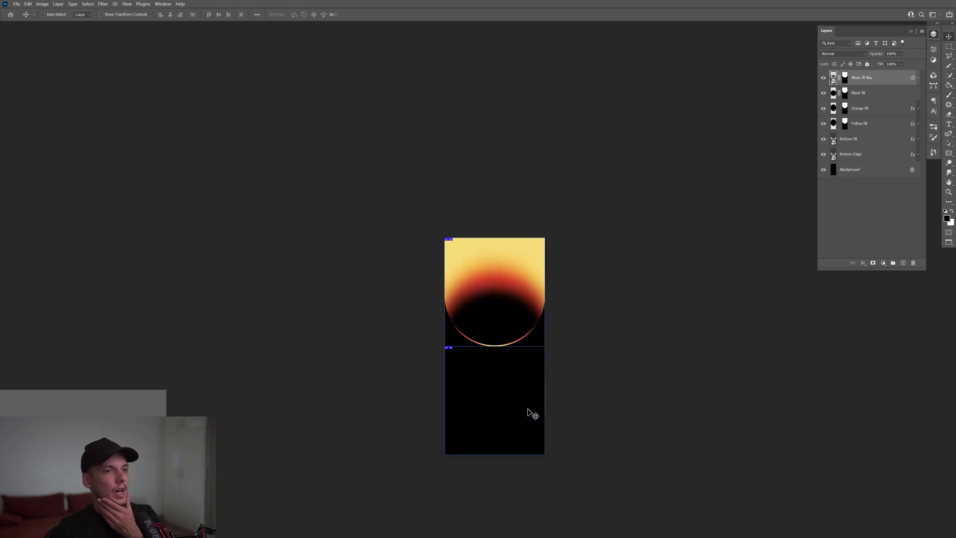
{"action": "scroll", "coordinate": [516, 417], "scroll_direction": "up", "scroll_amount": 3}
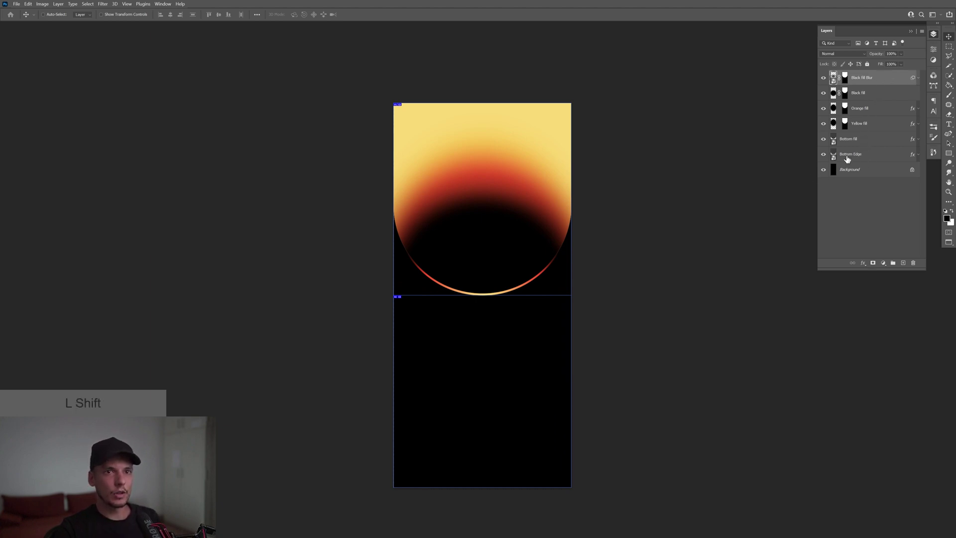
- Group the layers down to Bottom Edge into a group named Orange
{"action": "left_click", "coordinate": [869, 157], "text": "shift"}
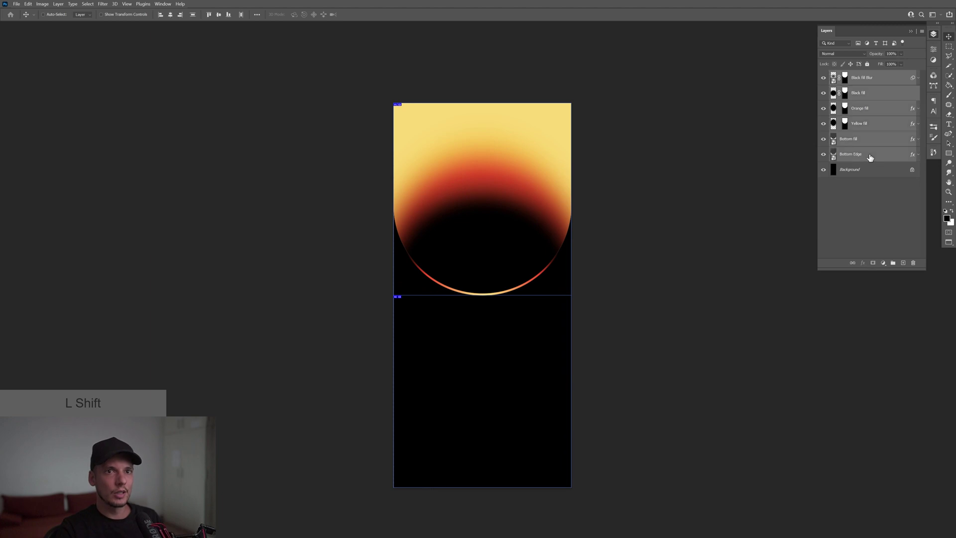
{"action": "key", "text": "ctrl+g"}
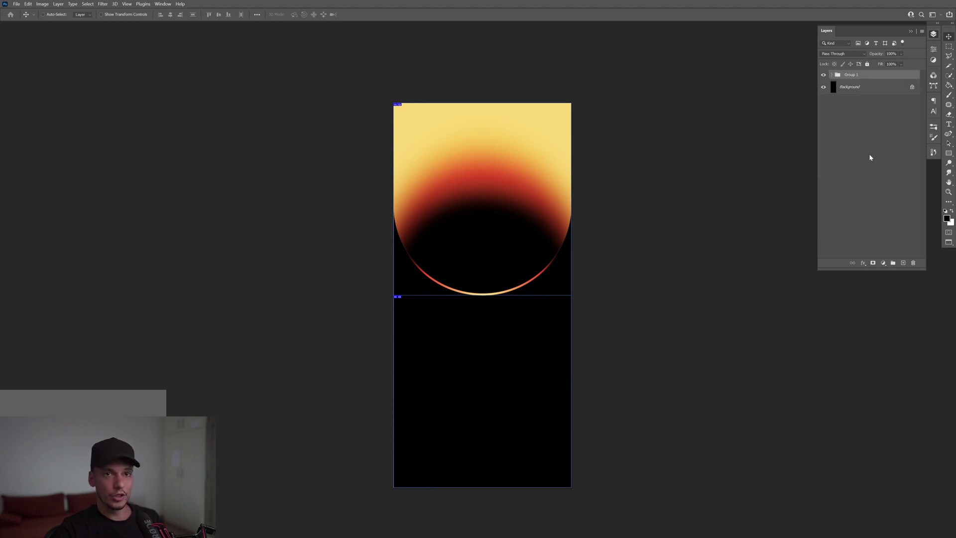
{"action": "double_click", "coordinate": [851, 75]}
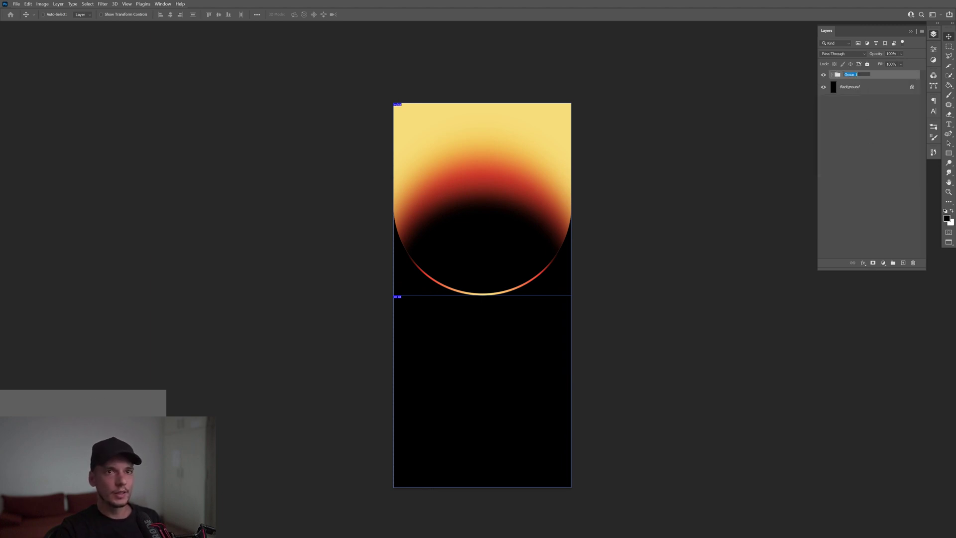
{"action": "type", "text": "Orange"}
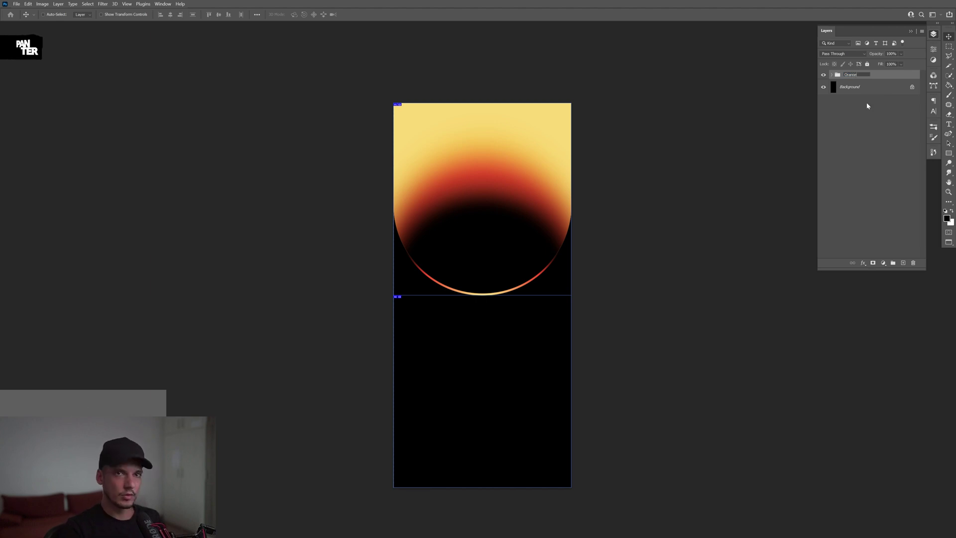
{"action": "key", "text": "Return"}
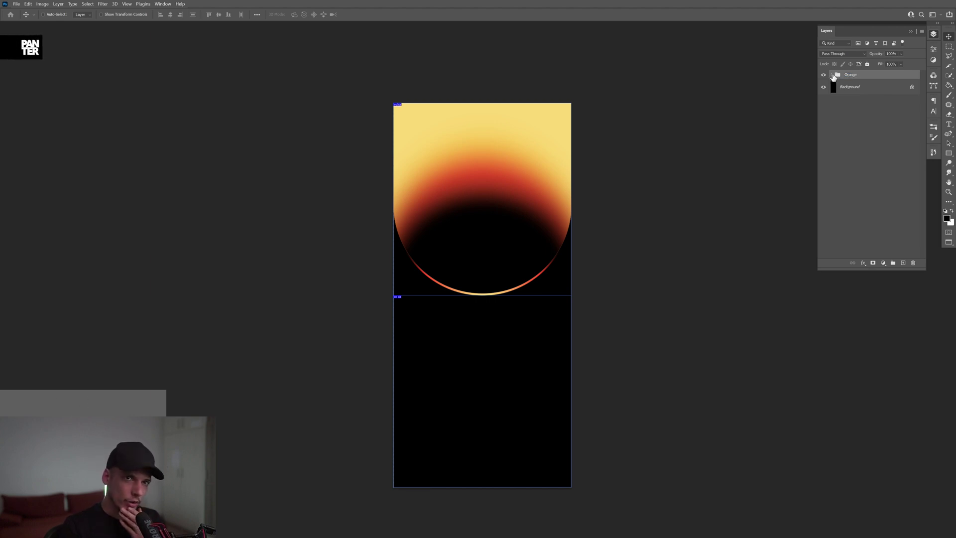
{"action": "left_click", "coordinate": [832, 74]}
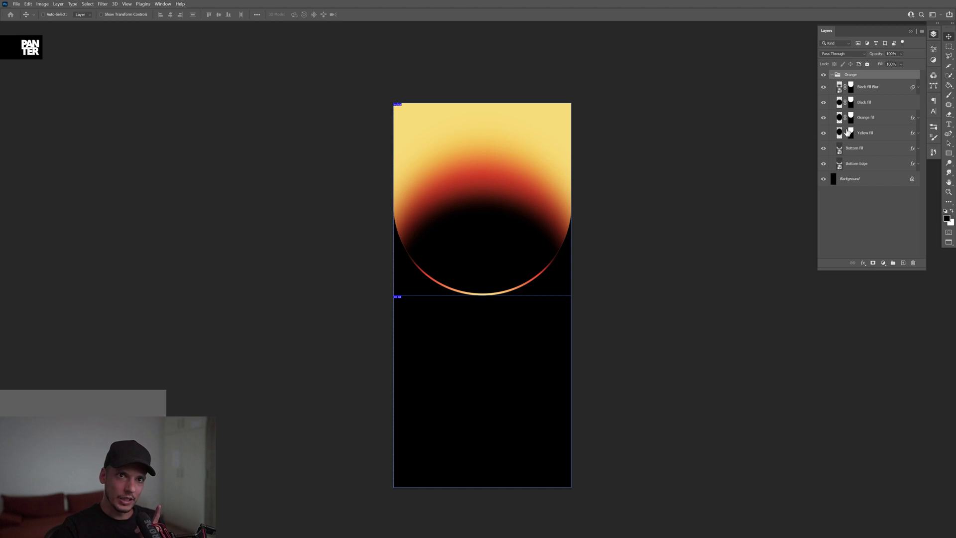
{"action": "left_click", "coordinate": [831, 75]}
- Duplicate the Orange group and place the copy directly beneath it
{"action": "left_click_drag", "start_coordinate": [863, 78], "coordinate": [904, 264]}
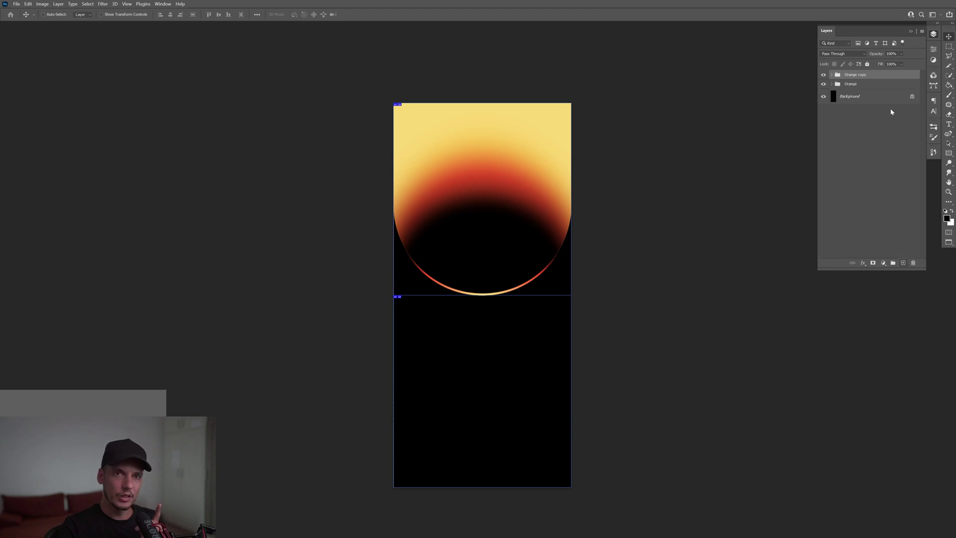
{"action": "left_click_drag", "start_coordinate": [870, 77], "coordinate": [868, 88]}
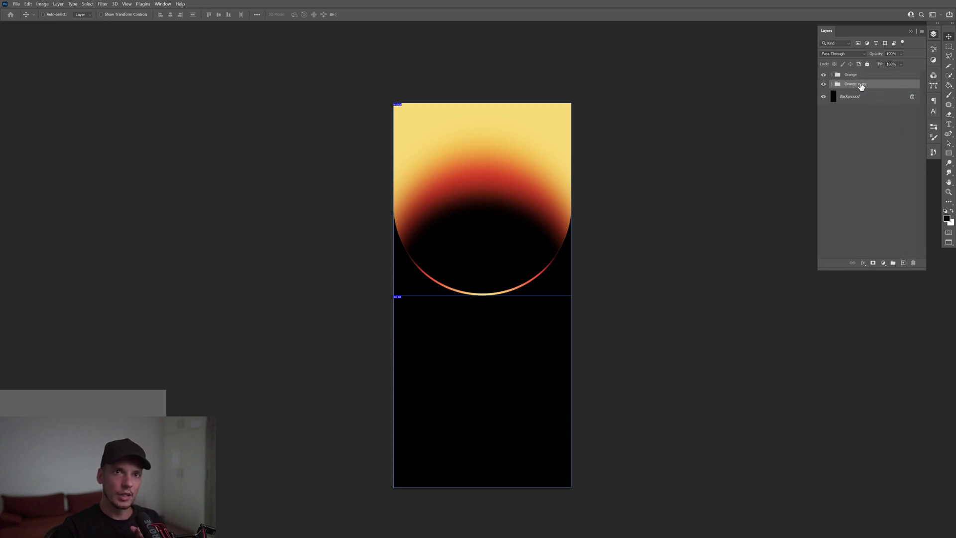
{"action": "double_click", "coordinate": [859, 84]}
- Name the copied group Grey and drag it straight down into the lower half
{"action": "type", "text": "Grey"}
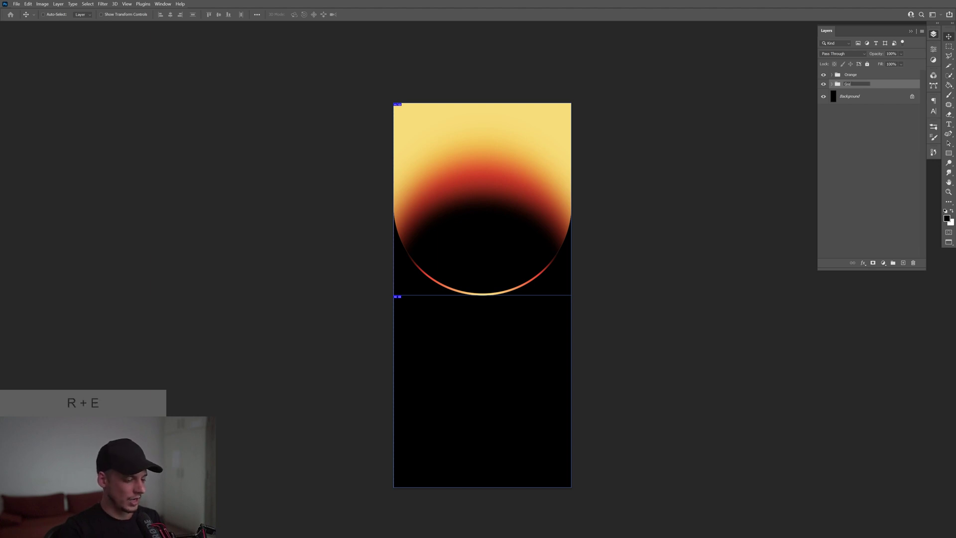
{"action": "key", "text": "Return"}
{"action": "left_click_drag", "start_coordinate": [518, 199], "coordinate": [518, 372]}
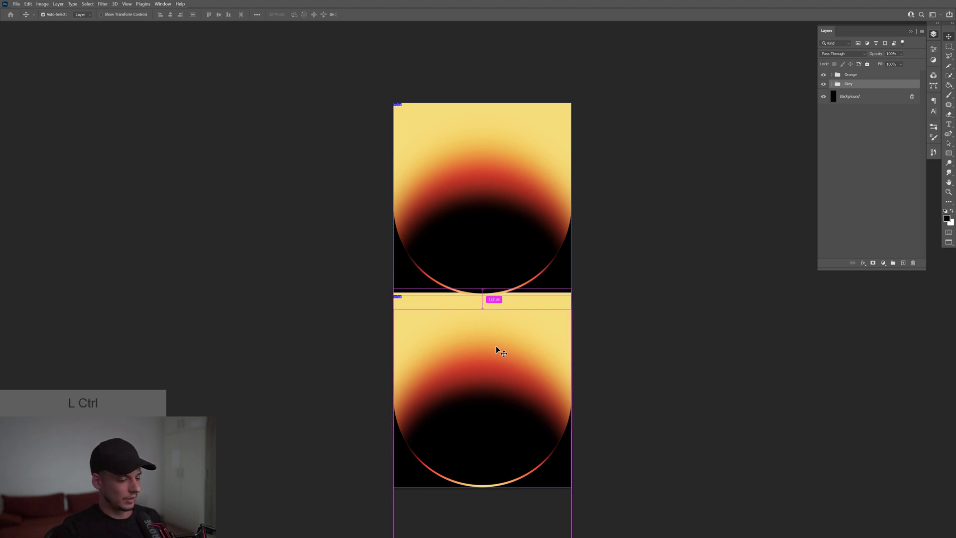
- Free-transform the Grey artwork and rotate it 180° upside down
{"action": "key", "text": "ctrl+t"}
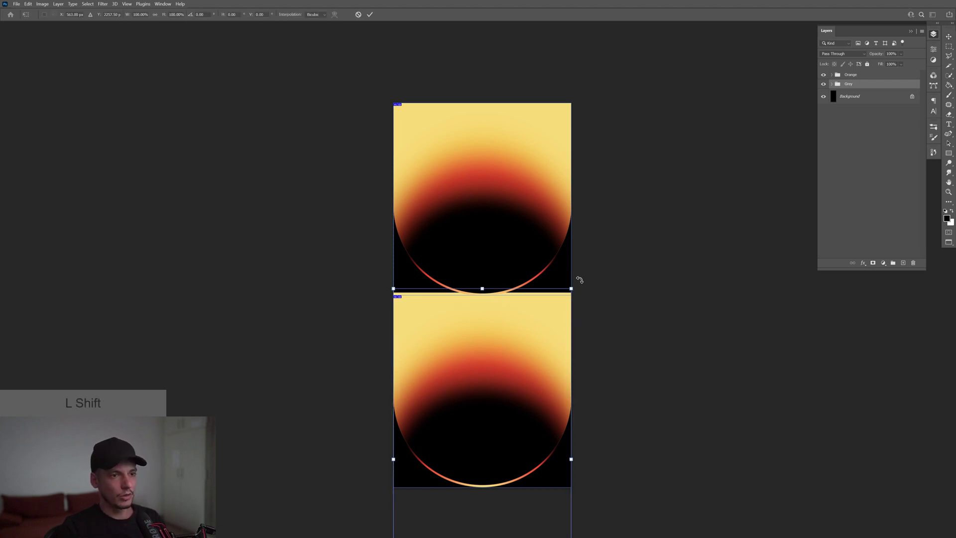
{"action": "left_click_drag", "start_coordinate": [599, 279], "coordinate": [380, 418]}
{"action": "key", "text": "space"}
{"action": "left_click_drag", "start_coordinate": [614, 148], "coordinate": [614, 244]}
- Raise the flipped arc until its rim meets the top arc and apply the transform
{"action": "left_click_drag", "start_coordinate": [503, 312], "coordinate": [506, 175]}
{"action": "scroll", "coordinate": [506, 176], "scroll_direction": "up", "scroll_amount": 8}
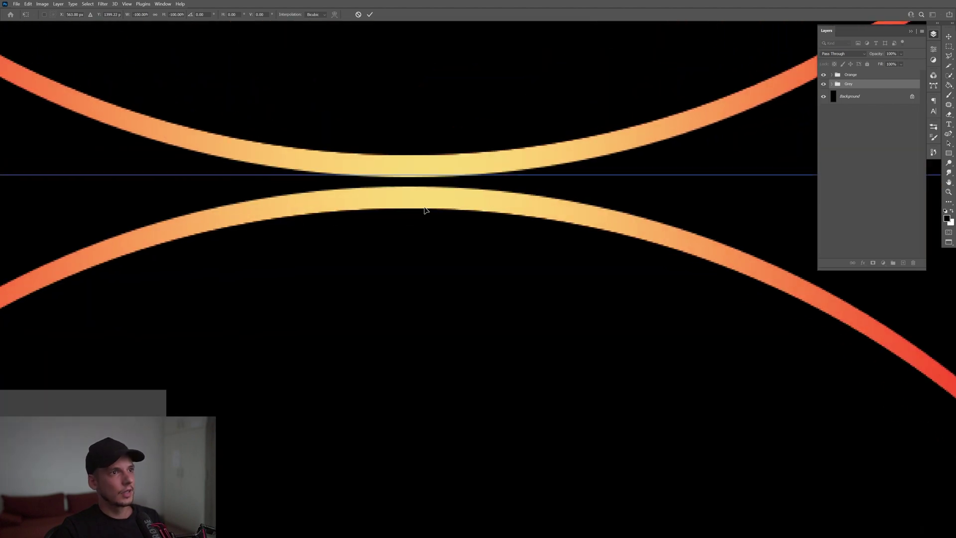
{"action": "key", "text": "Up"}
{"action": "key", "text": "Up"}
{"action": "key", "text": "Up"}
{"action": "key", "text": "Up"}
{"action": "key", "text": "Up"}
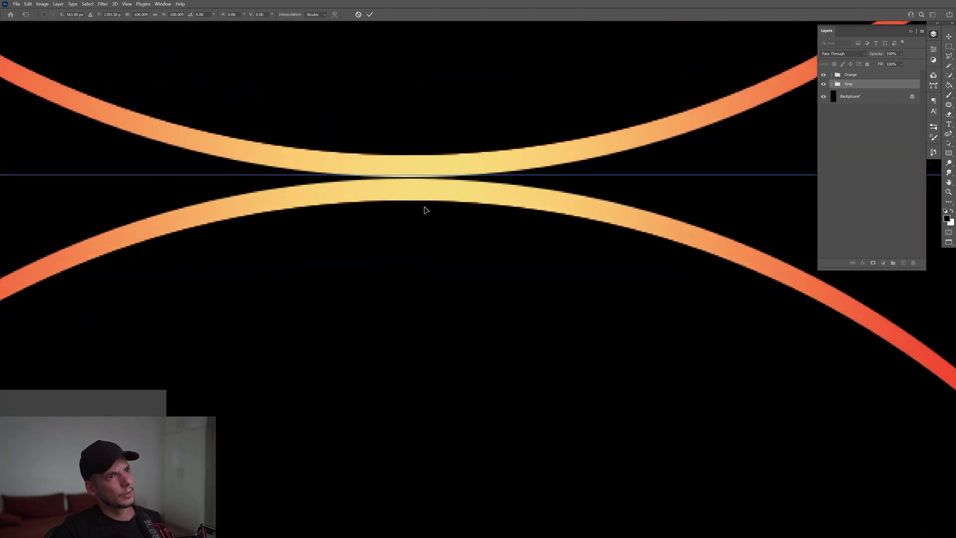
{"action": "key", "text": "Up"}
{"action": "key", "text": "Return"}
{"action": "scroll", "coordinate": [476, 290], "scroll_direction": "down", "scroll_amount": 10}
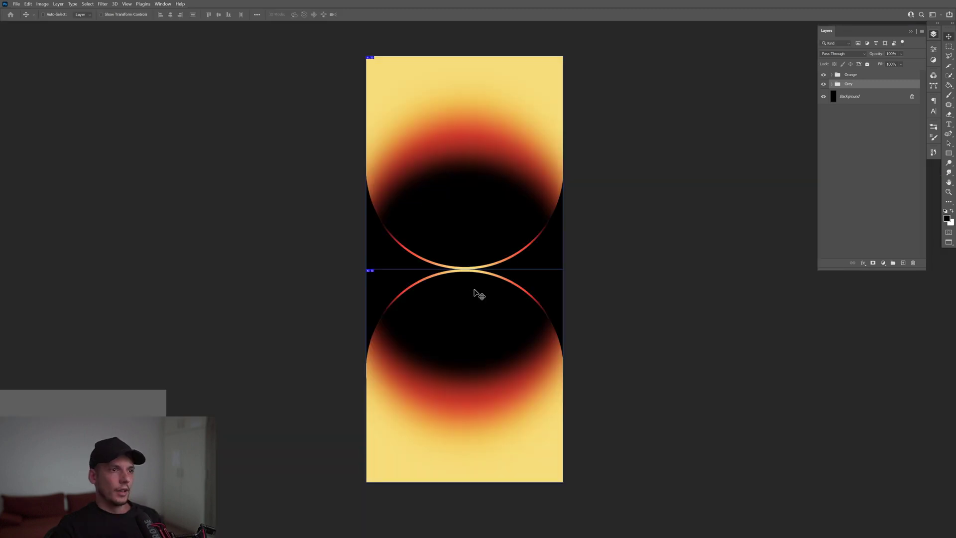
{"action": "scroll", "coordinate": [473, 284], "scroll_direction": "up", "scroll_amount": 1}
{"action": "left_click_drag", "start_coordinate": [474, 284], "coordinate": [476, 297]}
{"action": "scroll", "coordinate": [475, 298], "scroll_direction": "up", "scroll_amount": 1}
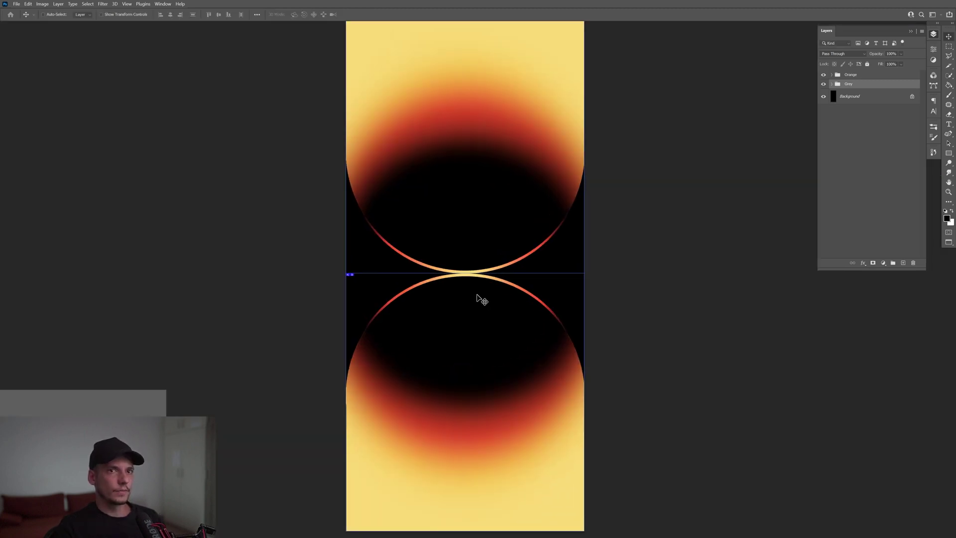
- Open the Gradient Overlay gradient of the Bottom Edge layer inside Grey
{"action": "left_click", "coordinate": [831, 84]}
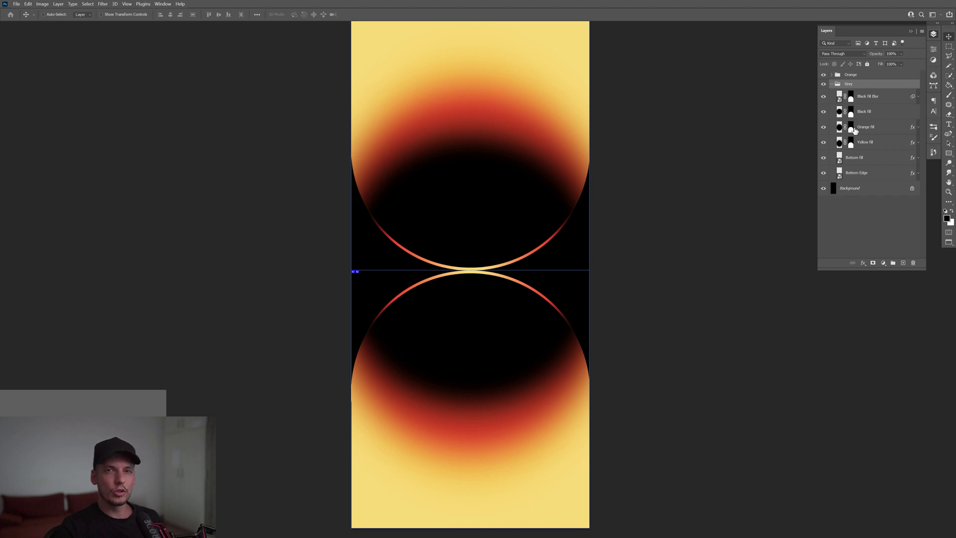
{"action": "left_click", "coordinate": [869, 178]}
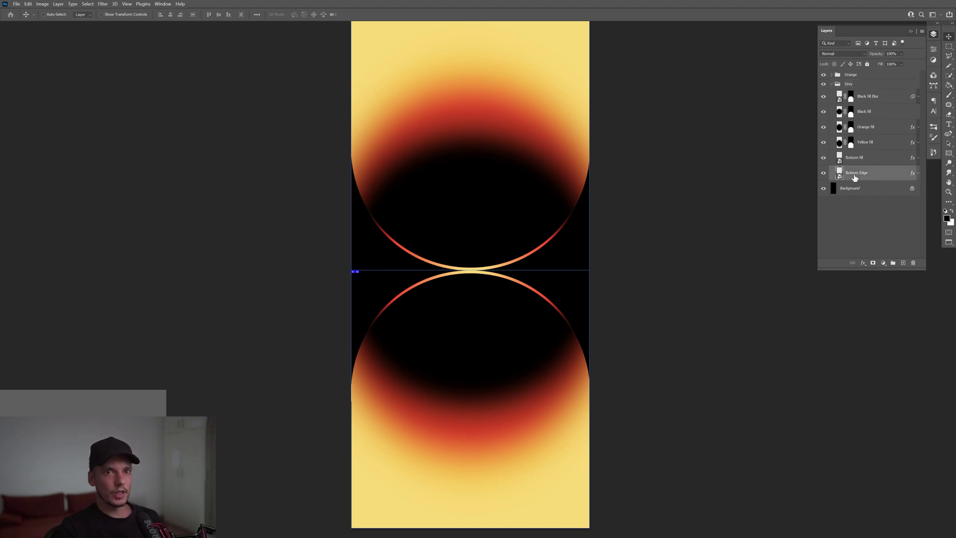
{"action": "double_click", "coordinate": [912, 178]}
{"action": "left_click", "coordinate": [647, 315]}
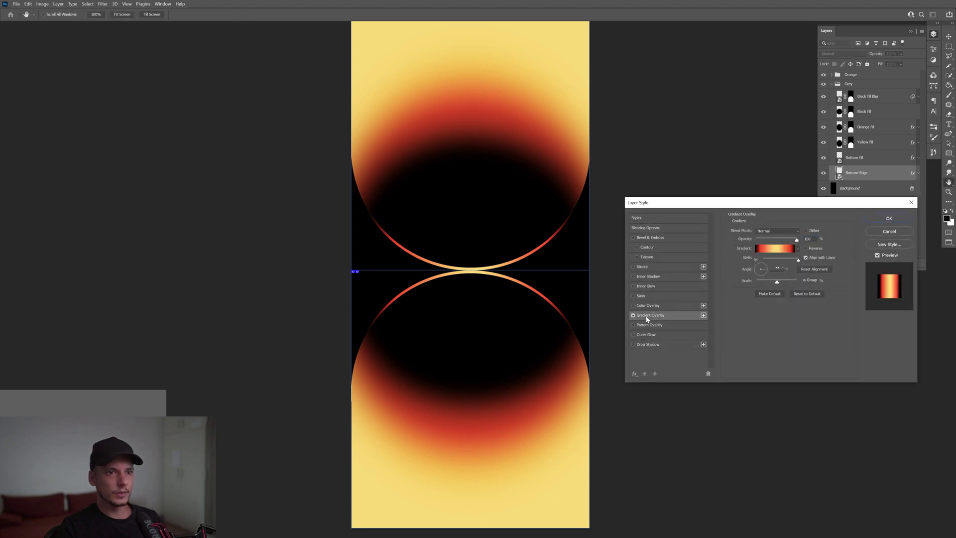
{"action": "left_click", "coordinate": [771, 248]}
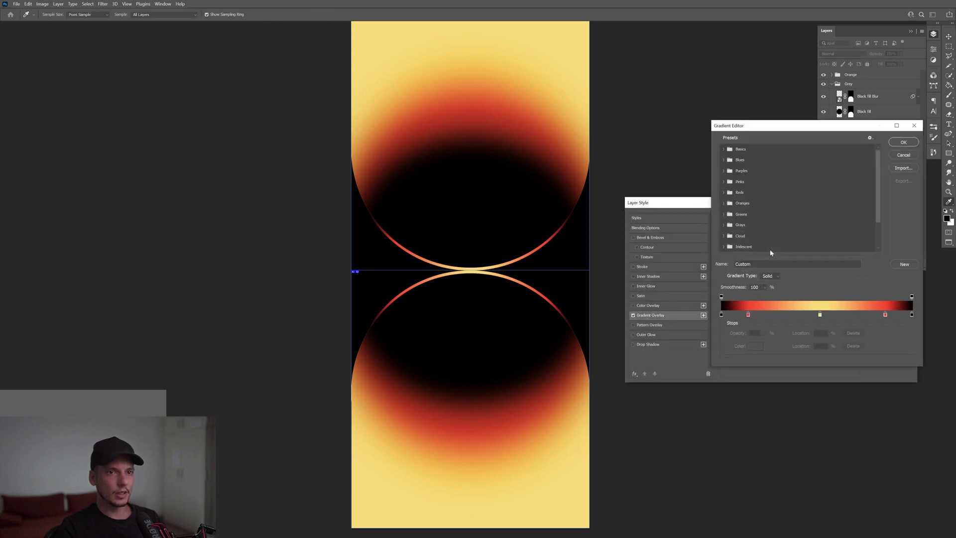
- Recolour the red gradient stops at 14% and 86% to dark teal 3e4a4d
{"action": "left_click", "coordinate": [748, 314]}
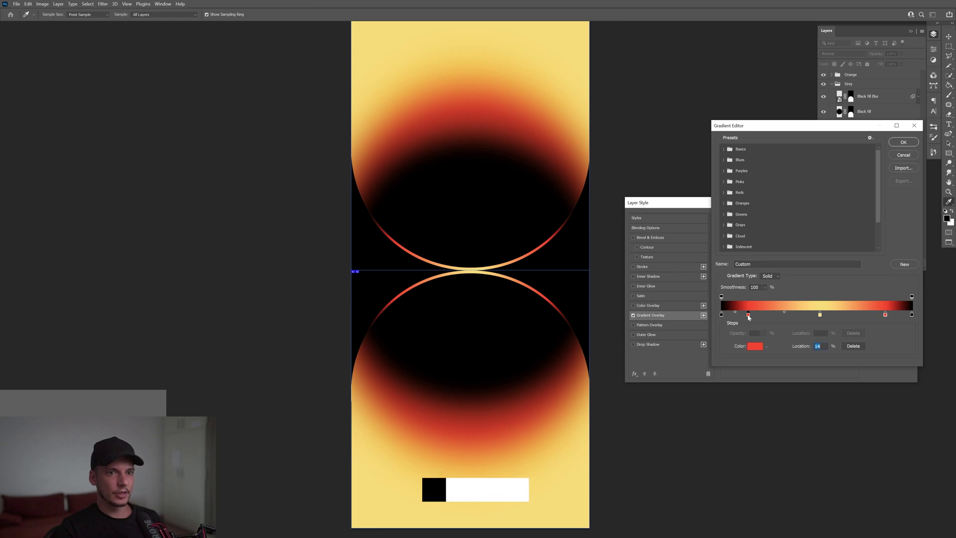
{"action": "double_click", "coordinate": [748, 315]}
{"action": "type", "text": "3e4a4d"}
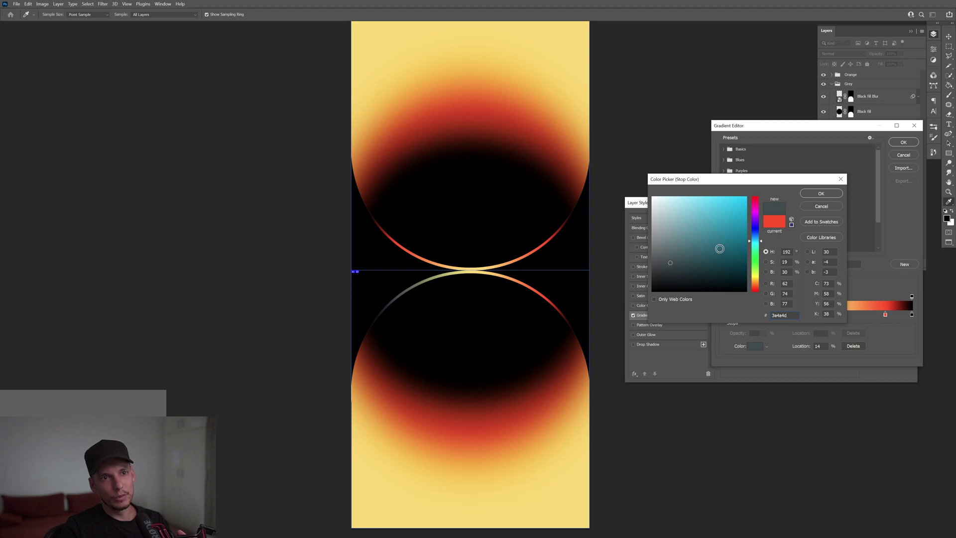
{"action": "left_click", "coordinate": [821, 194]}
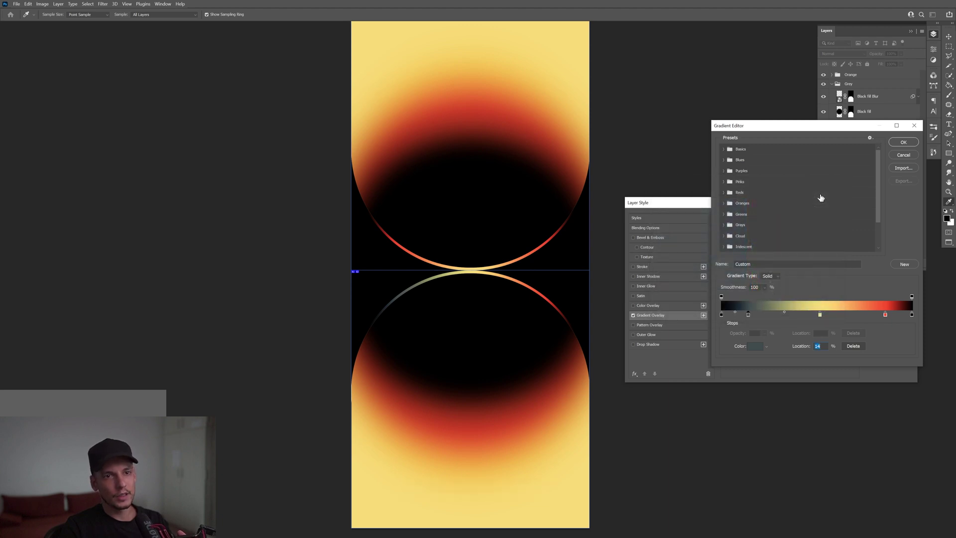
{"action": "double_click", "coordinate": [885, 315]}
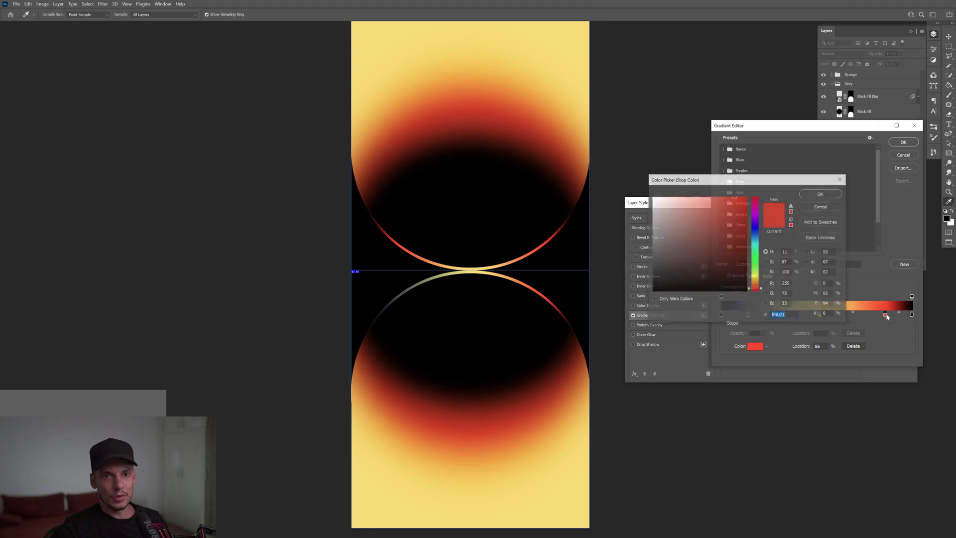
{"action": "left_click", "coordinate": [670, 262]}
{"action": "left_click", "coordinate": [824, 197]}
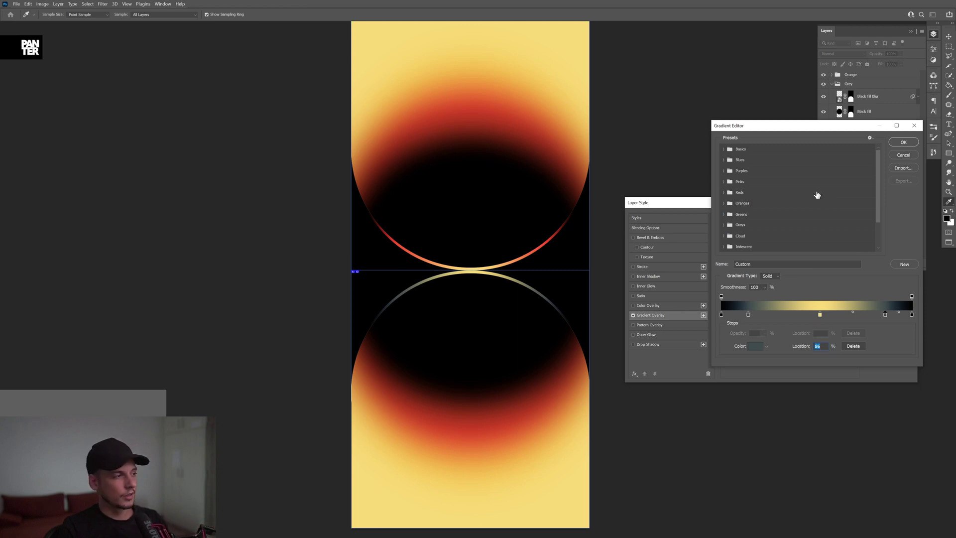
- Set the middle stop to cream f8eccd and apply the gradient changes
{"action": "left_click", "coordinate": [821, 314]}
{"action": "double_click", "coordinate": [820, 315]}
{"action": "type", "text": "f8eccd"}
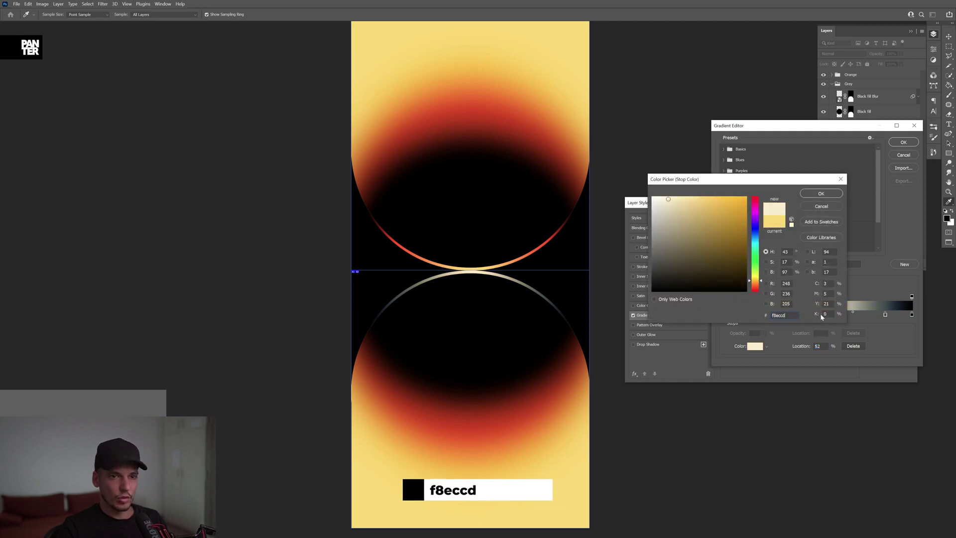
{"action": "key", "text": "Return"}
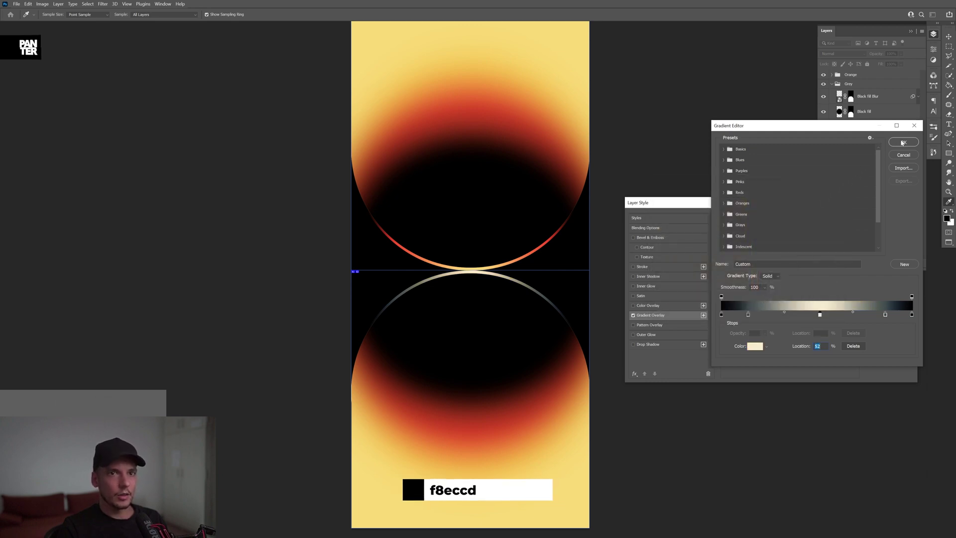
{"action": "left_click", "coordinate": [902, 143]}
{"action": "left_click", "coordinate": [888, 215]}
{"action": "mouse_move", "coordinate": [492, 390]}
{"action": "left_mouse_down"}
{"action": "mouse_move", "coordinate": [503, 375]}
{"action": "mouse_move", "coordinate": [509, 389]}
{"action": "left_mouse_up"}
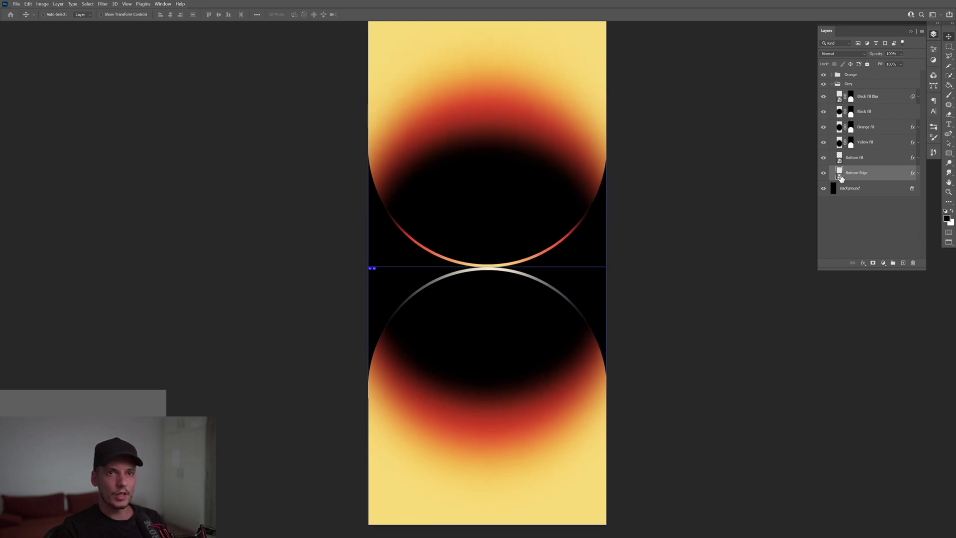
- Give the Bottom fill layer a cream f8eccd Color Overlay
{"action": "left_click", "coordinate": [906, 159]}
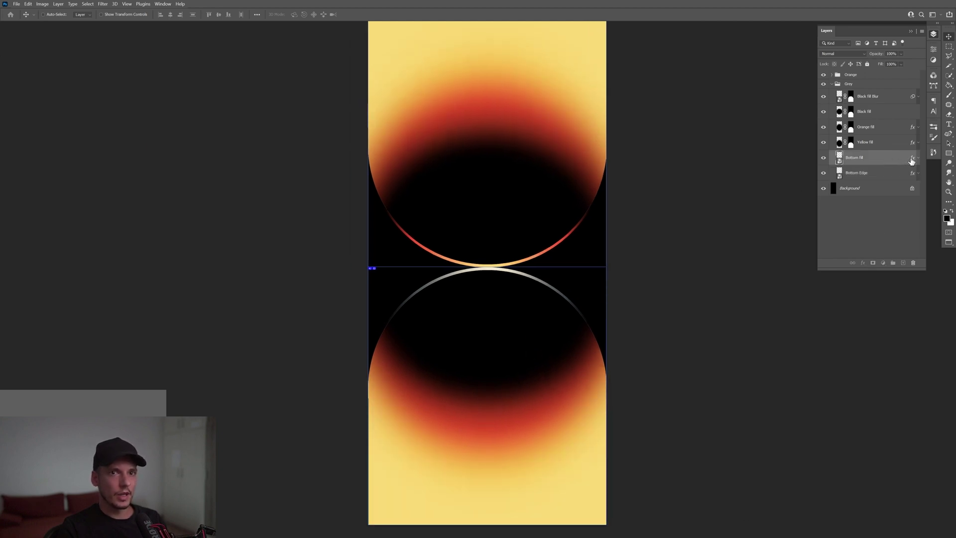
{"action": "double_click", "coordinate": [910, 160]}
{"action": "left_click", "coordinate": [641, 306]}
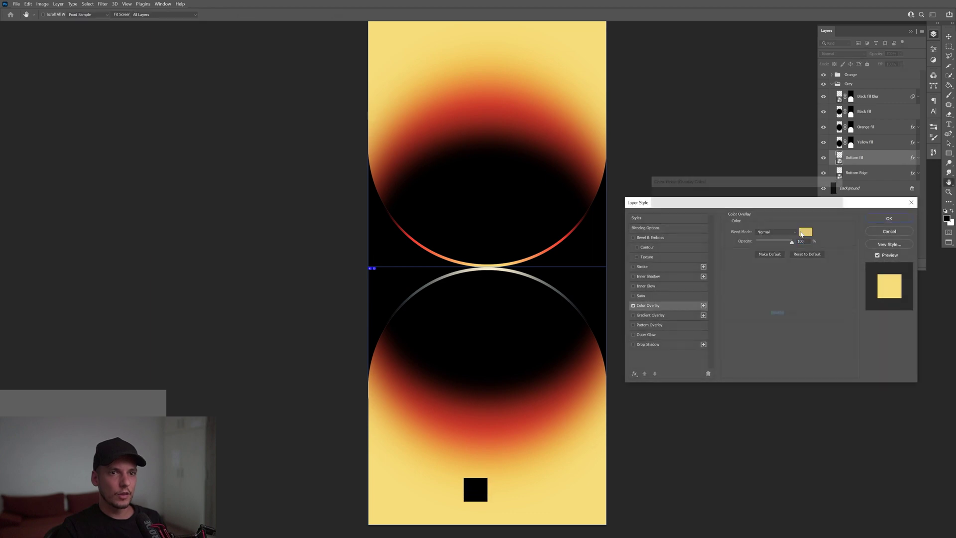
{"action": "left_click", "coordinate": [804, 228]}
{"action": "type", "text": "f8eccd"}
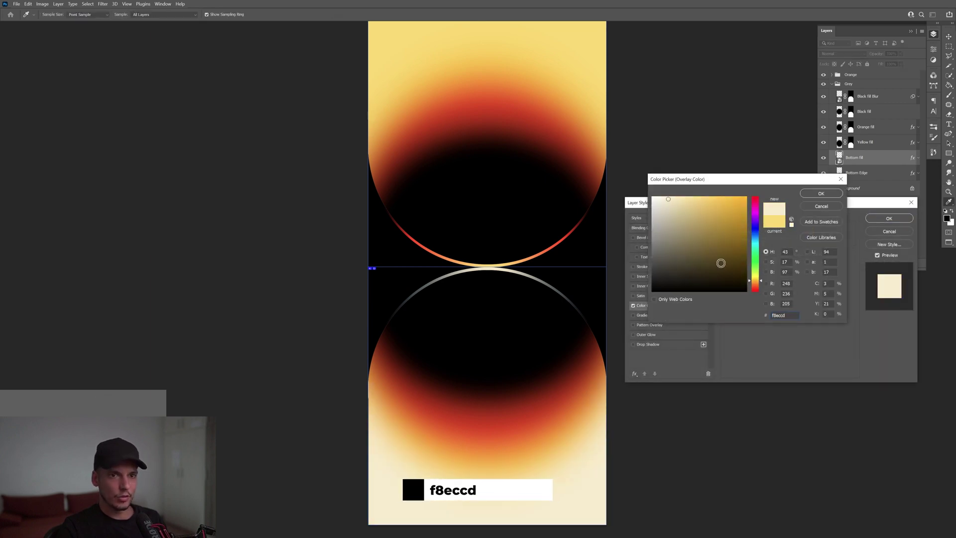
{"action": "left_click", "coordinate": [822, 194]}
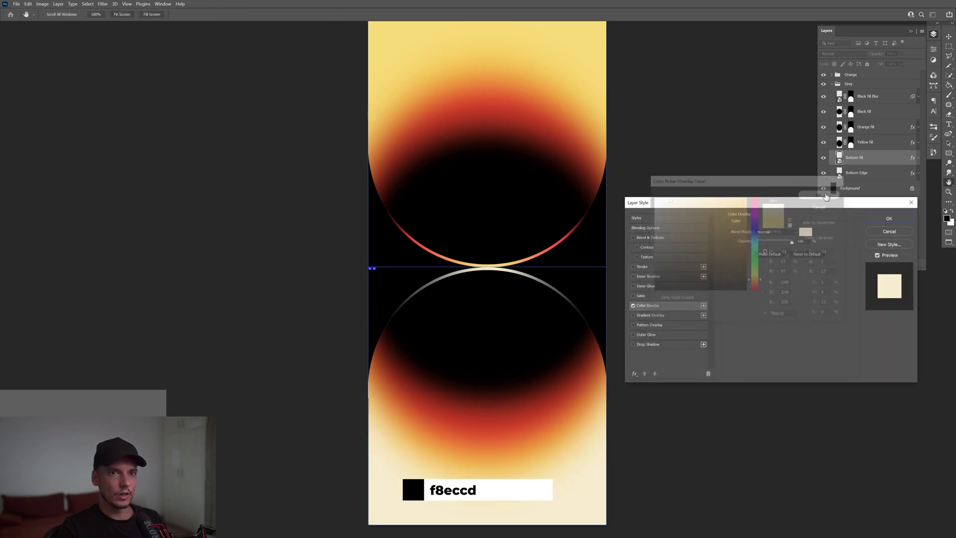
{"action": "left_click", "coordinate": [888, 218]}
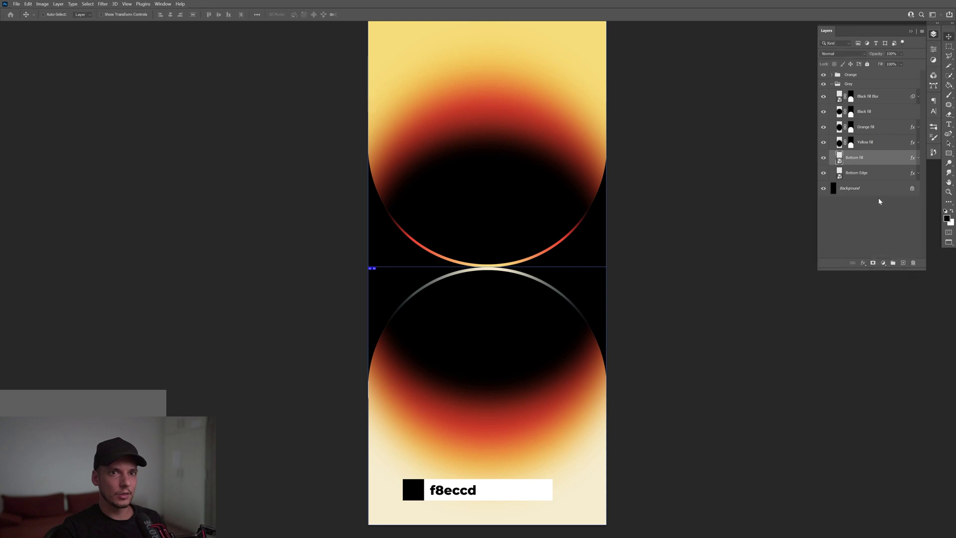
- Hide the Yellow fill layer so the lower half fades into cream
{"action": "left_click", "coordinate": [823, 143]}
{"action": "left_click", "coordinate": [823, 143]}
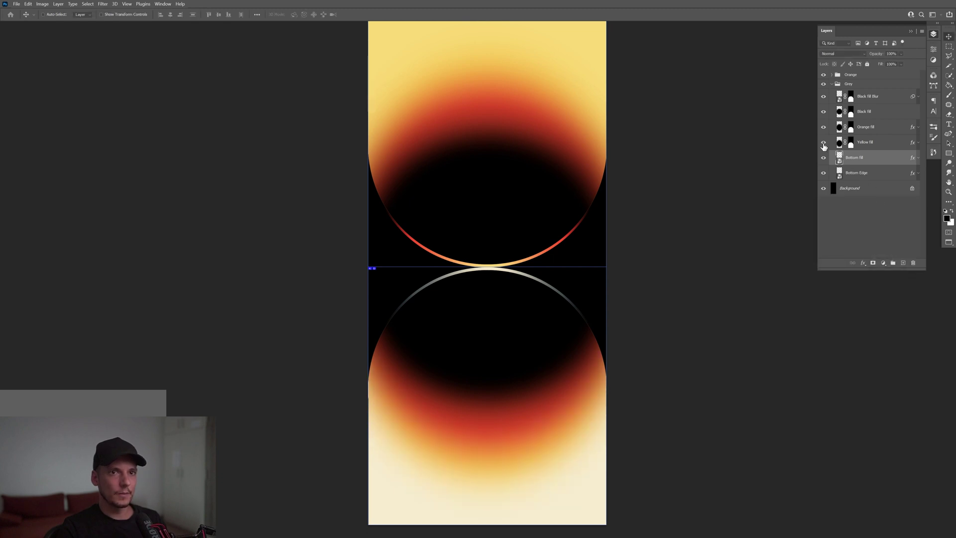
{"action": "left_click", "coordinate": [823, 142]}
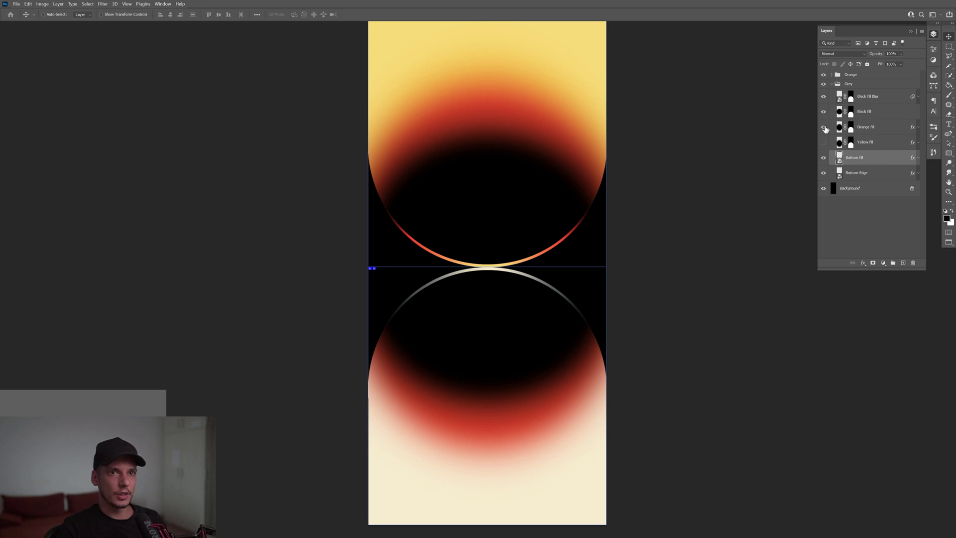
{"action": "left_click", "coordinate": [824, 128]}
{"action": "left_click", "coordinate": [823, 128]}
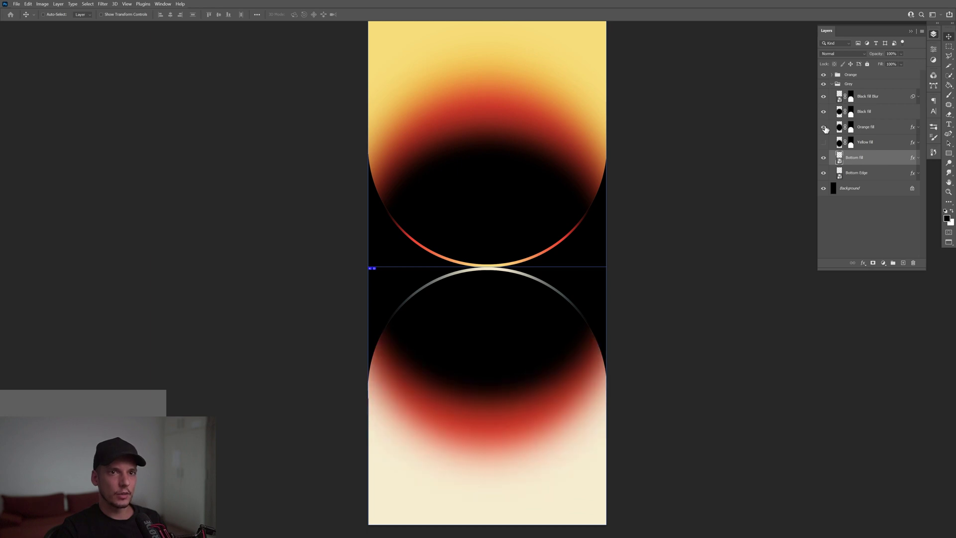
{"action": "left_click", "coordinate": [868, 128]}
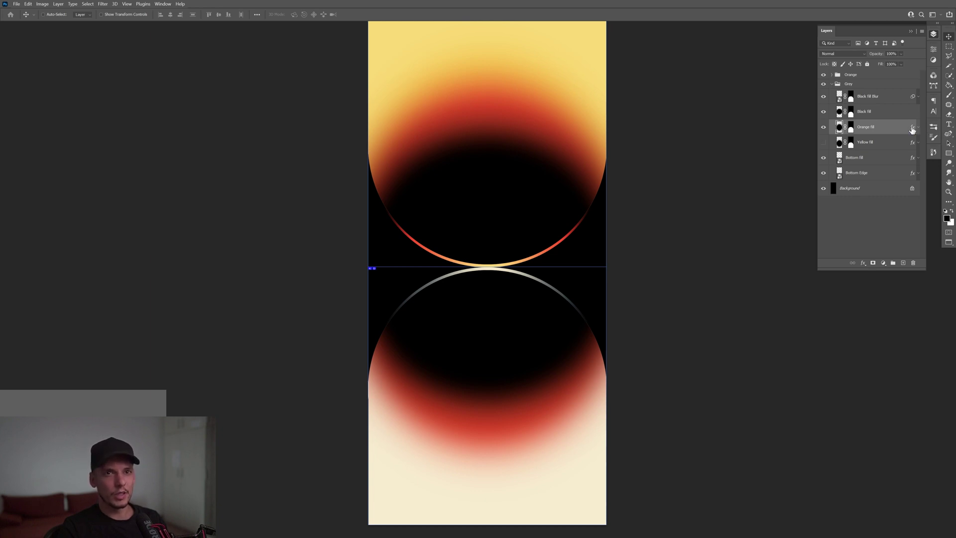
- Set the Orange fill layer's Color Overlay colour to dark teal 3e4a4d
{"action": "double_click", "coordinate": [912, 128]}
{"action": "left_click", "coordinate": [650, 305]}
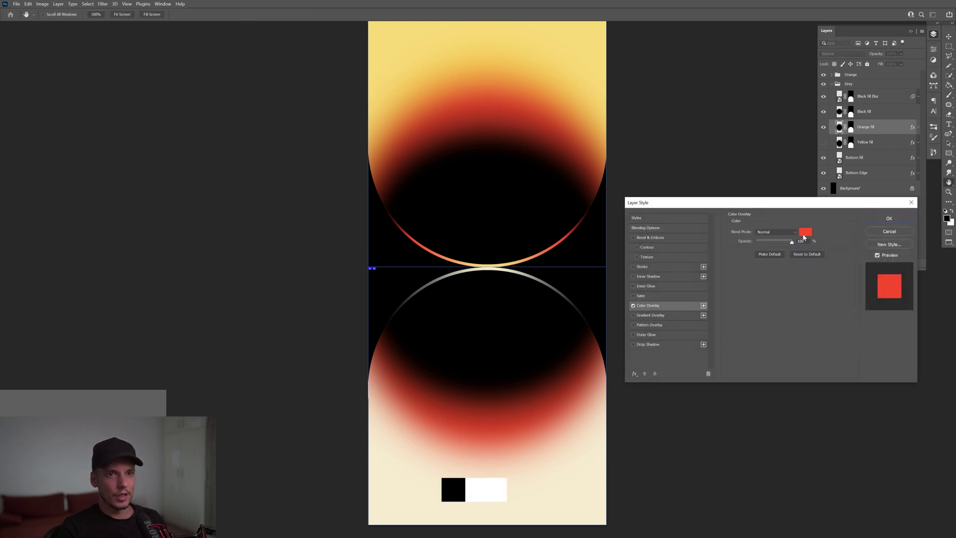
{"action": "left_click", "coordinate": [804, 239]}
{"action": "type", "text": "3e4a4d"}
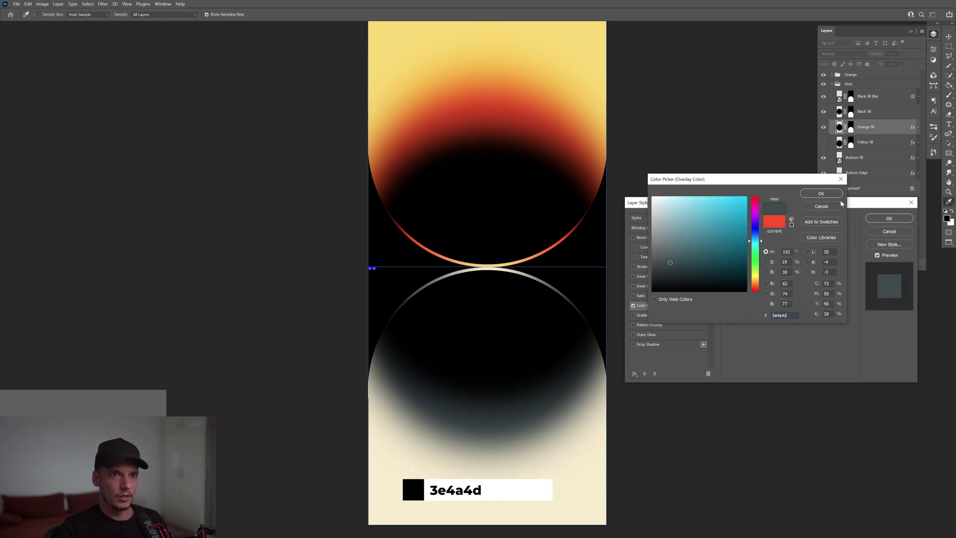
{"action": "left_click", "coordinate": [828, 194]}
{"action": "left_click", "coordinate": [889, 219]}
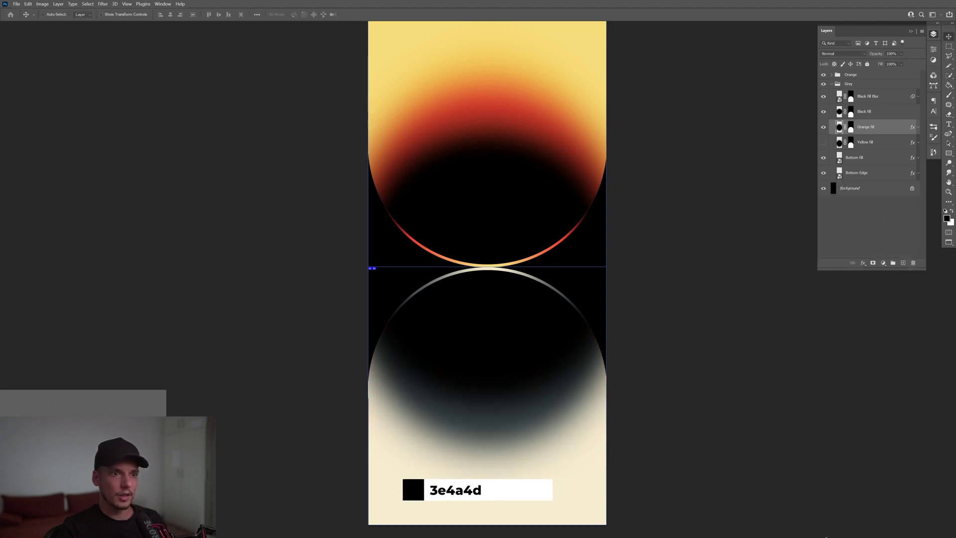
{"action": "scroll", "coordinate": [501, 341], "scroll_direction": "down", "scroll_amount": 2}
{"action": "scroll", "coordinate": [526, 381], "scroll_direction": "up", "scroll_amount": 1}
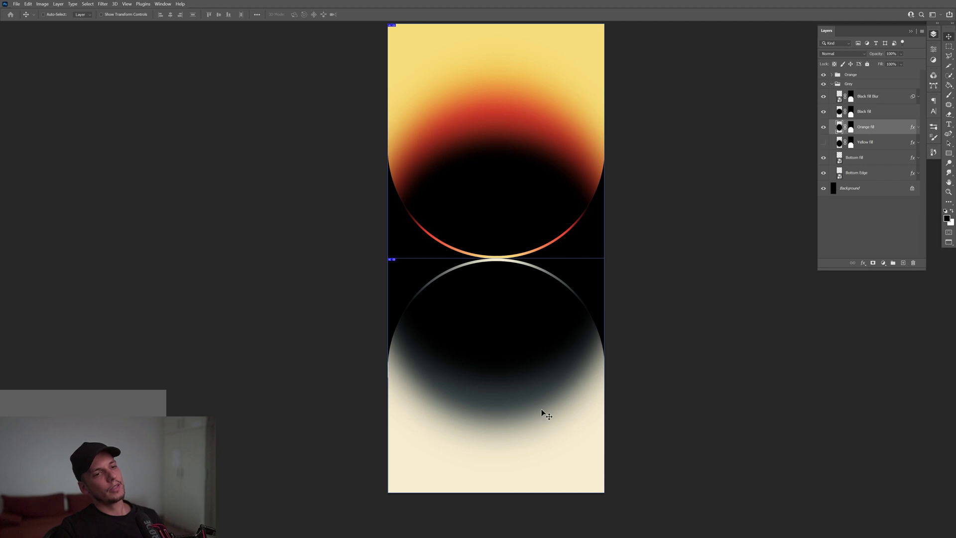
{"action": "scroll", "coordinate": [442, 409], "scroll_direction": "up", "scroll_amount": 1}
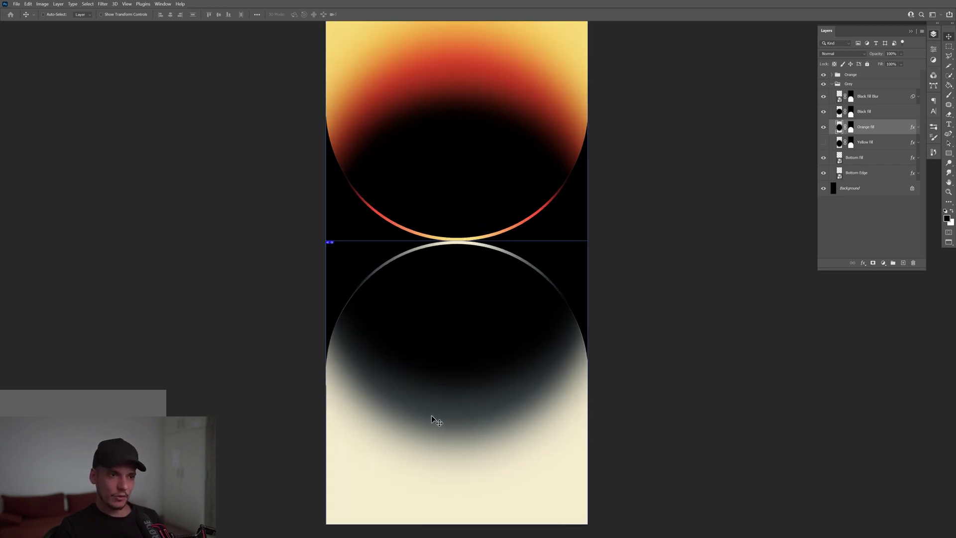
{"action": "scroll", "coordinate": [431, 414], "scroll_direction": "down", "scroll_amount": 1}
{"action": "left_click_drag", "start_coordinate": [476, 393], "coordinate": [493, 393]}
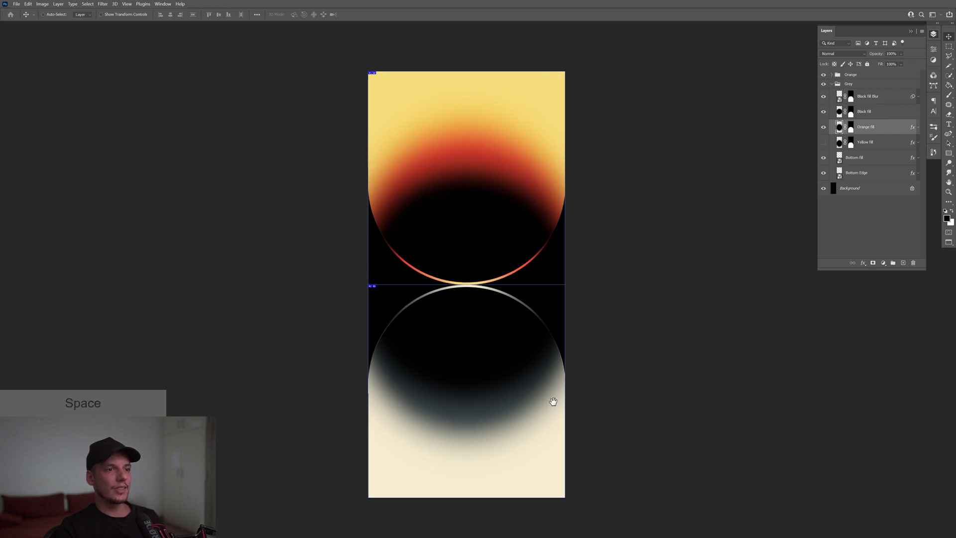
{"action": "left_click_drag", "start_coordinate": [552, 404], "coordinate": [564, 404]}
{"action": "scroll", "coordinate": [682, 383], "scroll_direction": "down", "scroll_amount": 1}
{"action": "scroll", "coordinate": [524, 384], "scroll_direction": "up", "scroll_amount": 1}
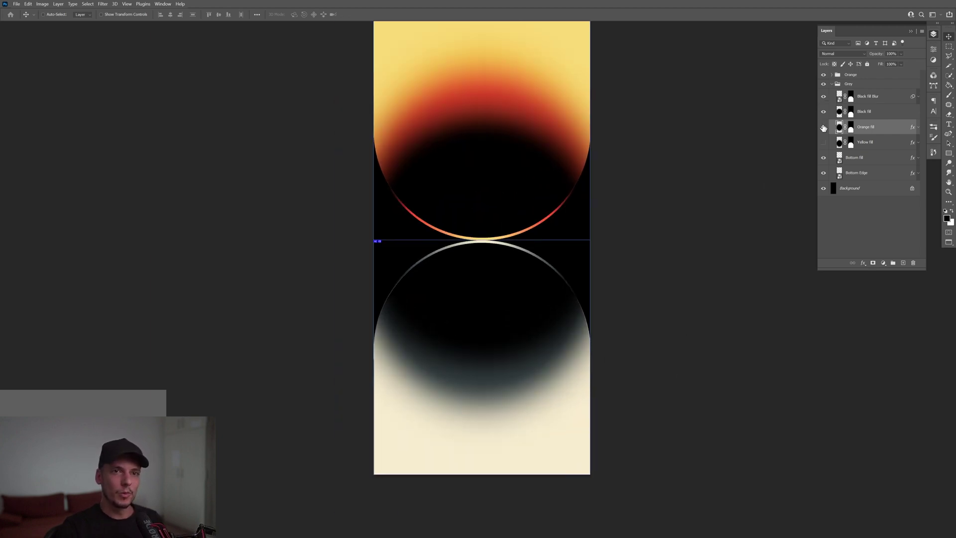
- Convert Orange fill to a smart object and apply a 121.5-pixel Gaussian Blur
{"action": "left_click", "coordinate": [823, 129]}
{"action": "left_click", "coordinate": [823, 129]}
{"action": "right_click", "coordinate": [888, 128]}
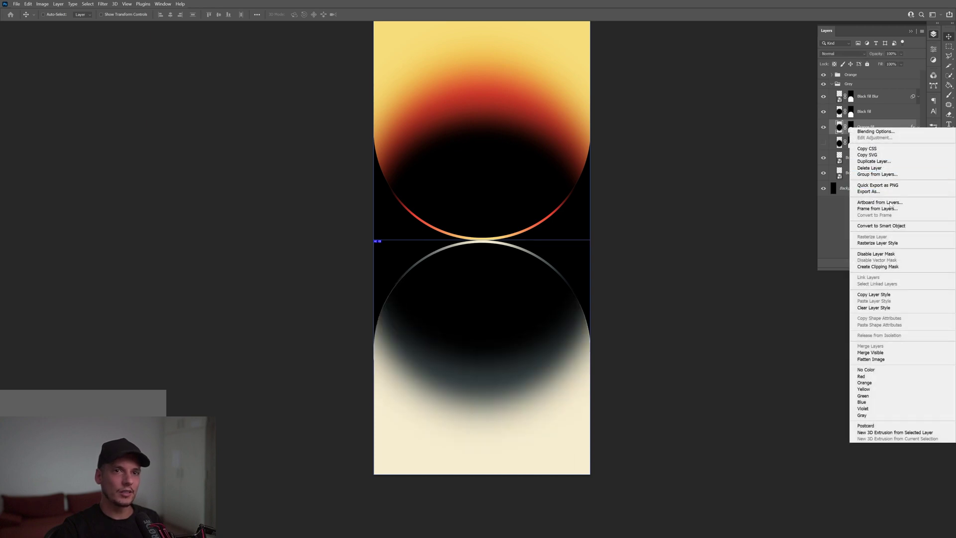
{"action": "left_click", "coordinate": [891, 226]}
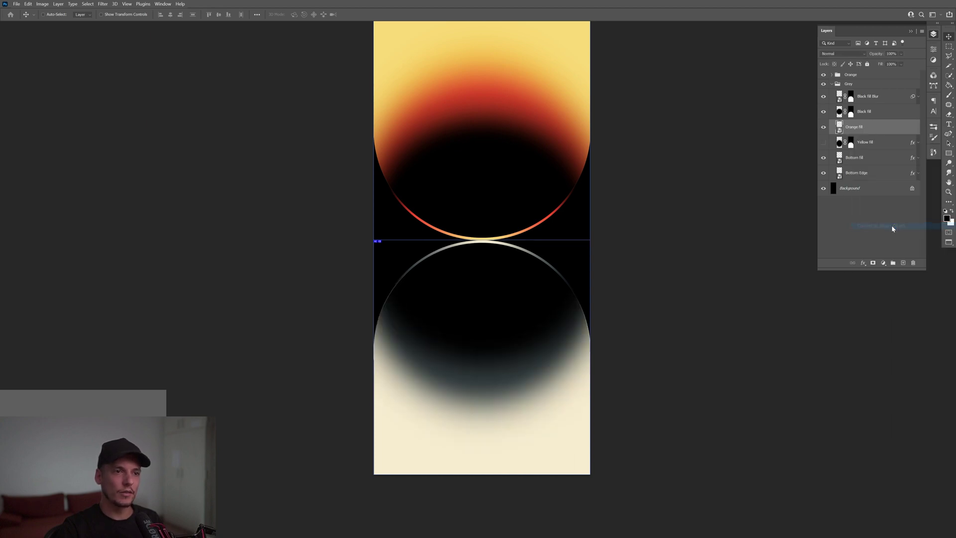
{"action": "left_click", "coordinate": [103, 5]}
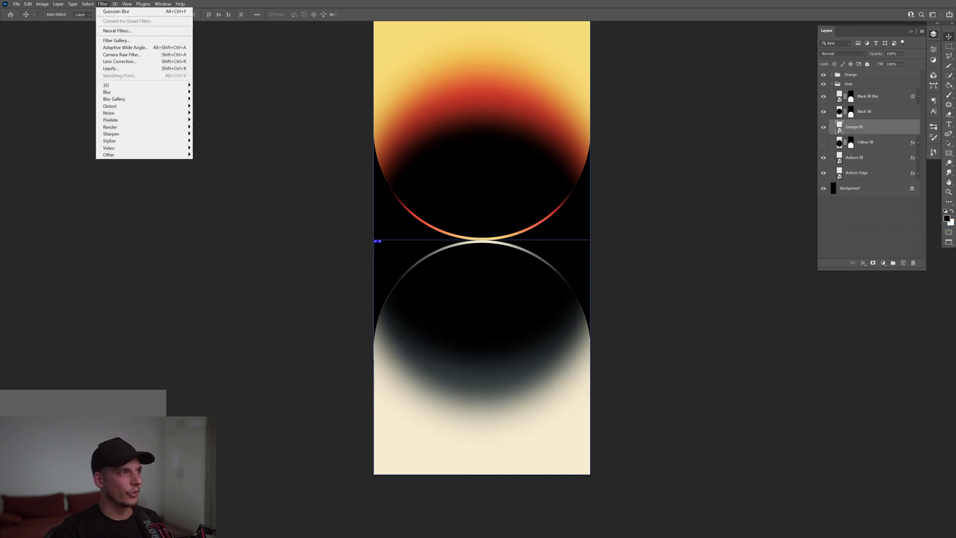
{"action": "left_click", "coordinate": [129, 13]}
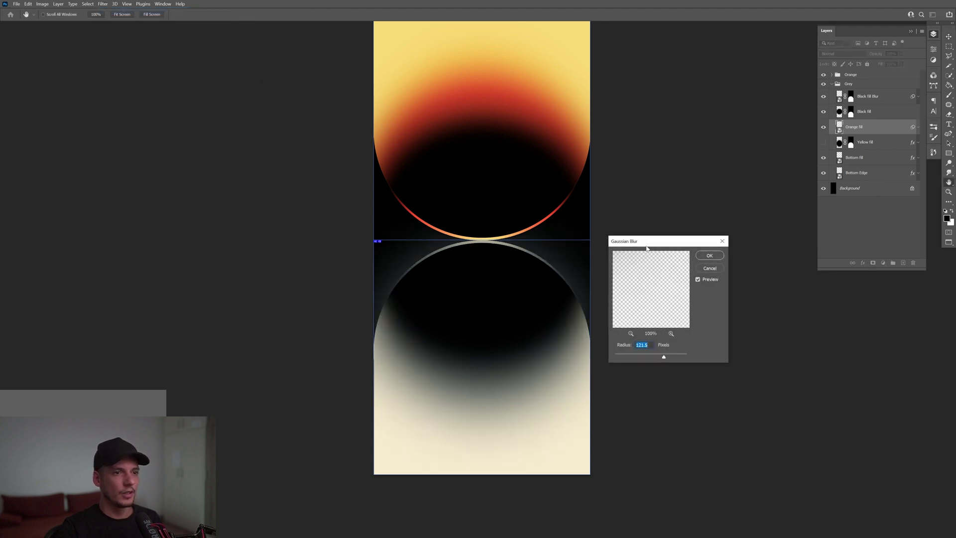
{"action": "left_click", "coordinate": [709, 256]}
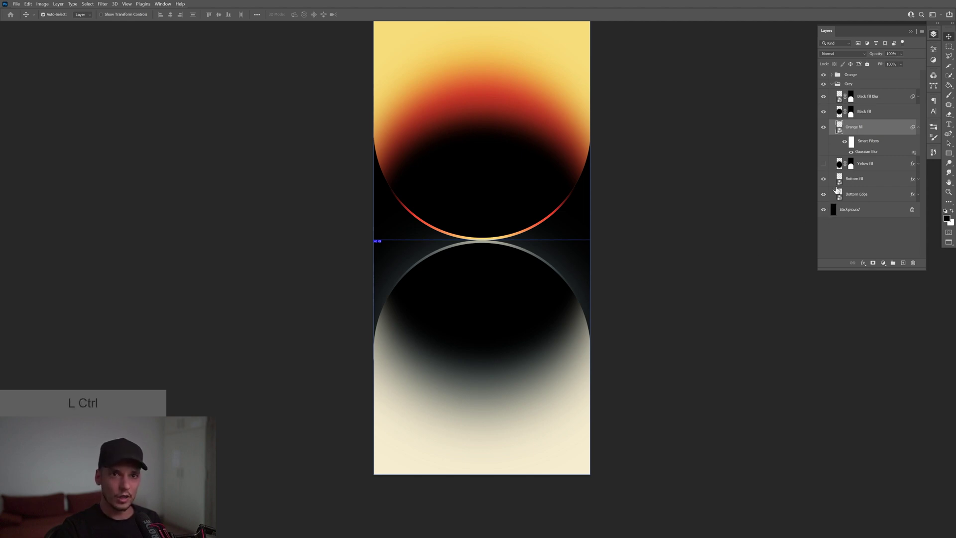
- Mask the blurred teal glow to the lower circle using Bottom fill's outline
{"action": "left_click", "coordinate": [840, 181], "text": "ctrl"}
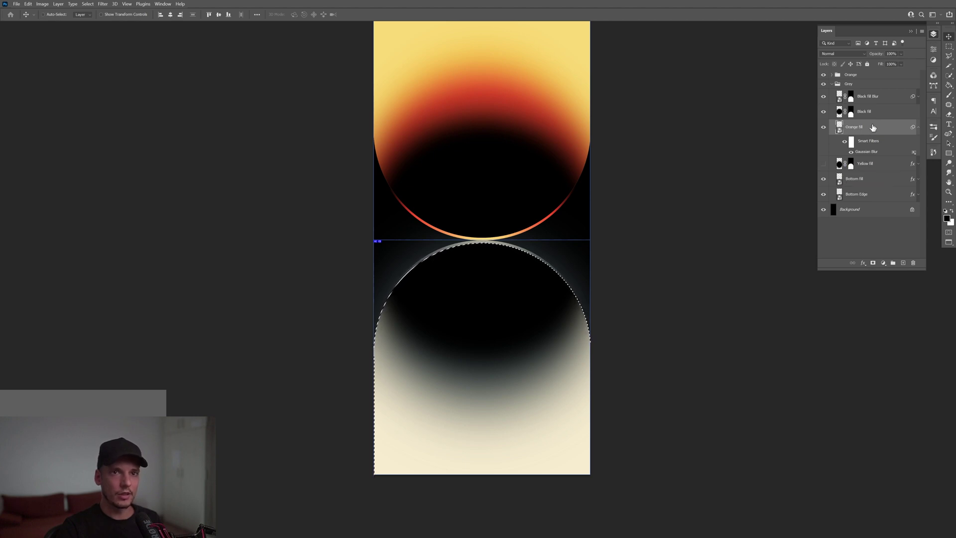
{"action": "left_click", "coordinate": [872, 262]}
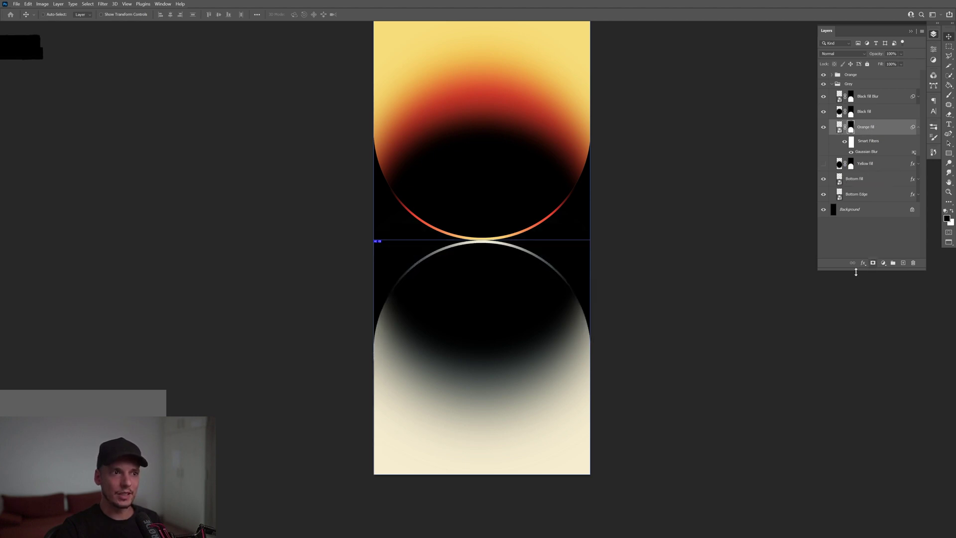
{"action": "scroll", "coordinate": [512, 299], "scroll_direction": "down", "scroll_amount": 3}
{"action": "scroll", "coordinate": [553, 279], "scroll_direction": "up", "scroll_amount": 1}
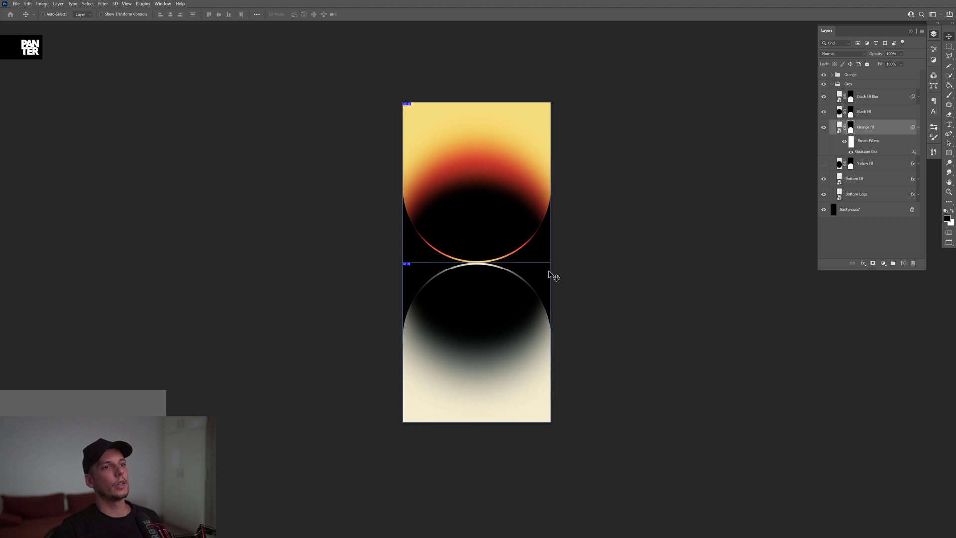
{"action": "scroll", "coordinate": [548, 271], "scroll_direction": "up", "scroll_amount": 1}
{"action": "scroll", "coordinate": [548, 271], "scroll_direction": "down", "scroll_amount": 3}
{"action": "scroll", "coordinate": [548, 271], "scroll_direction": "up", "scroll_amount": 3}
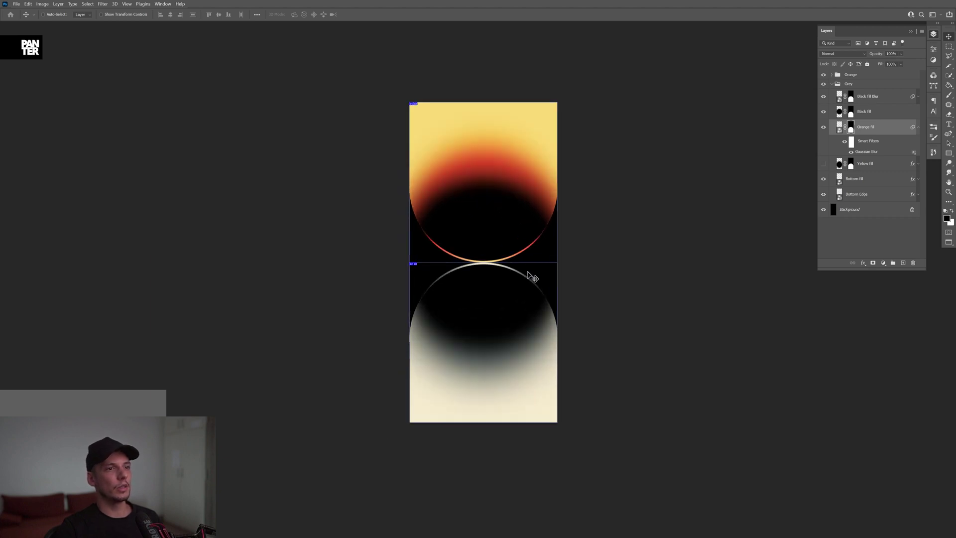